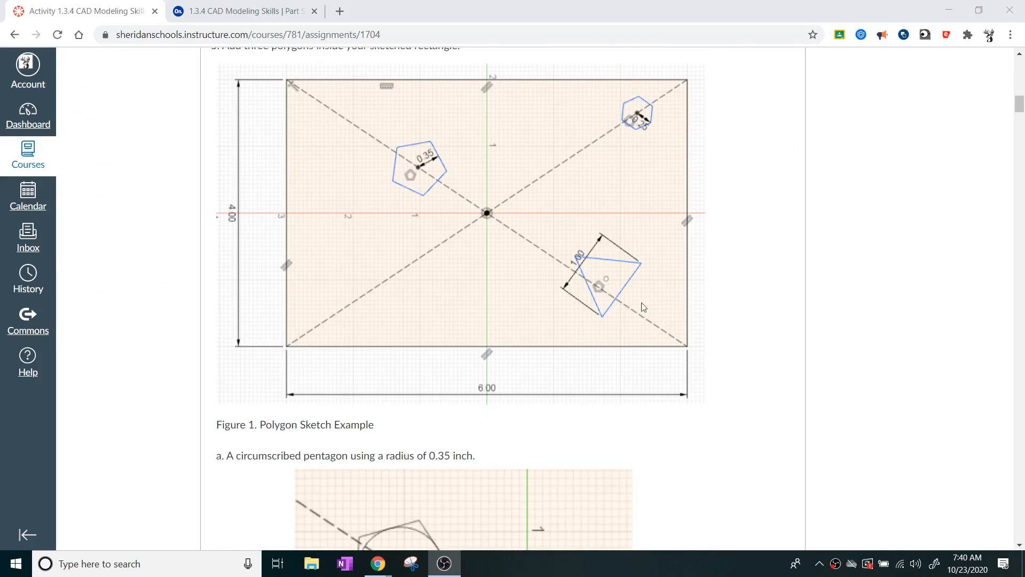
- Review the assignment's instructions and figures for the polygon constraints, sketch patterns, flat plate extrusion and pentagonal extrusions
scroll(625, 275, "down", 10)
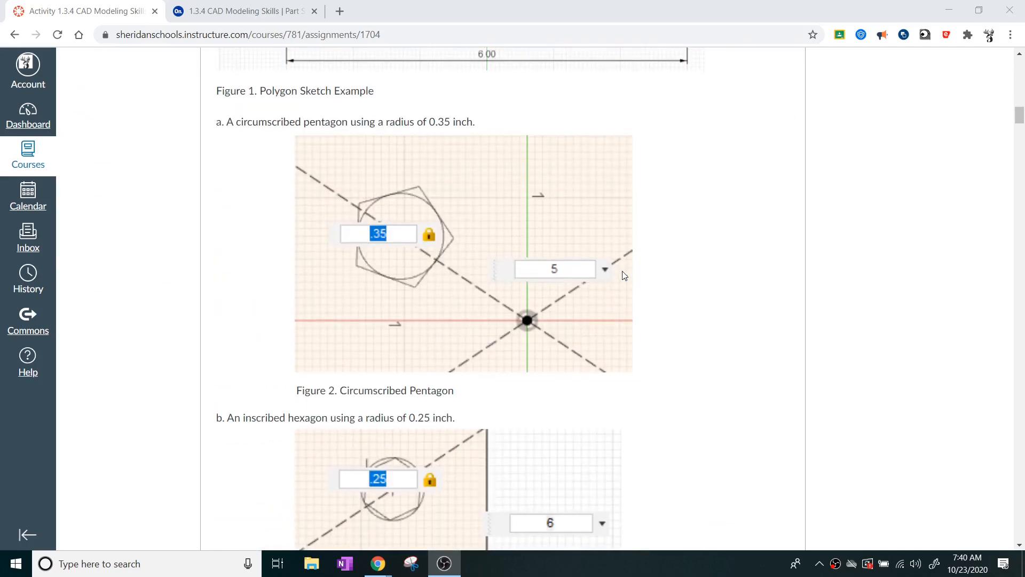
scroll(625, 275, "down", 19)
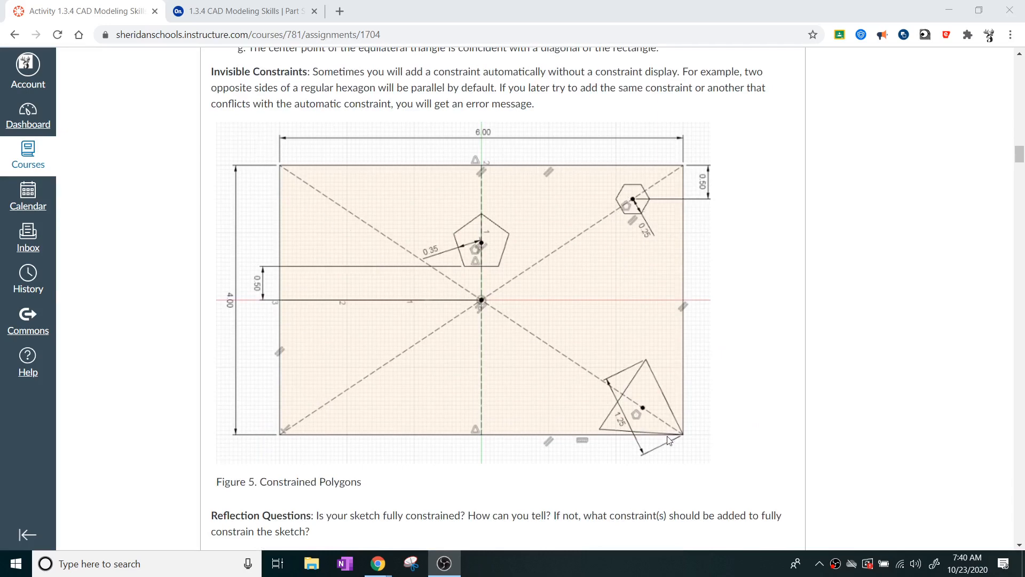
scroll(776, 363, "down", 15)
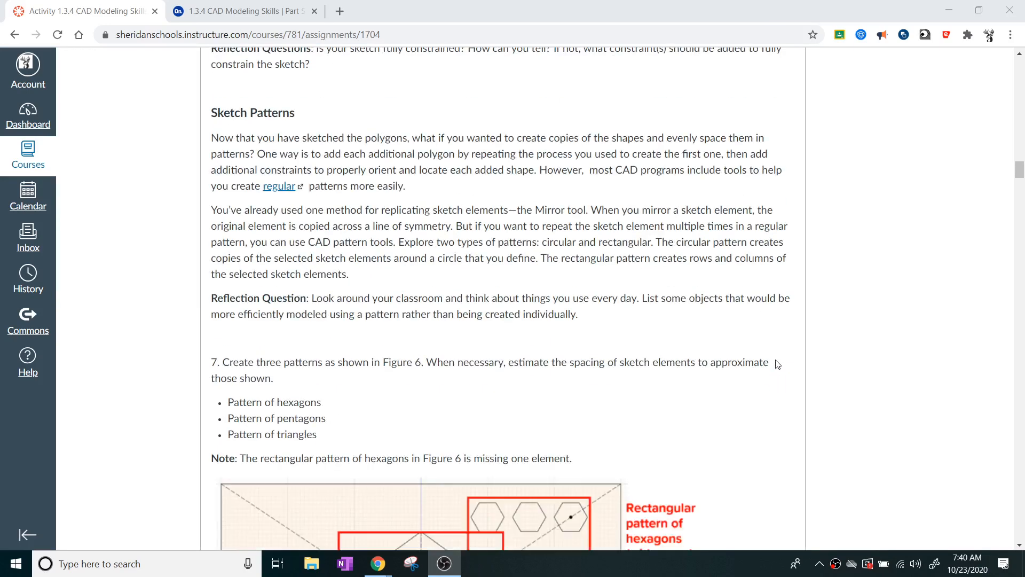
scroll(776, 363, "down", 1)
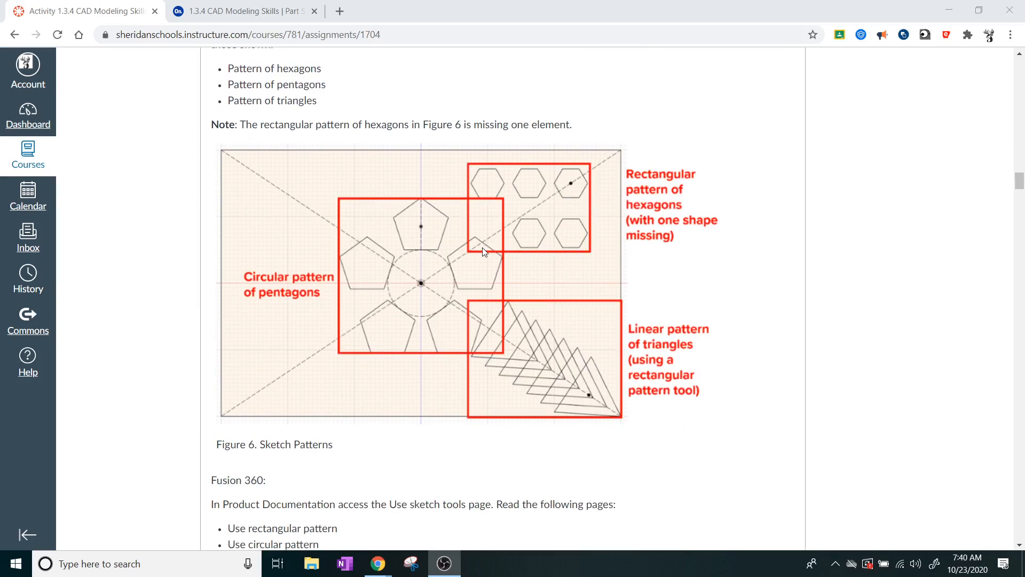
scroll(673, 250, "down", 10)
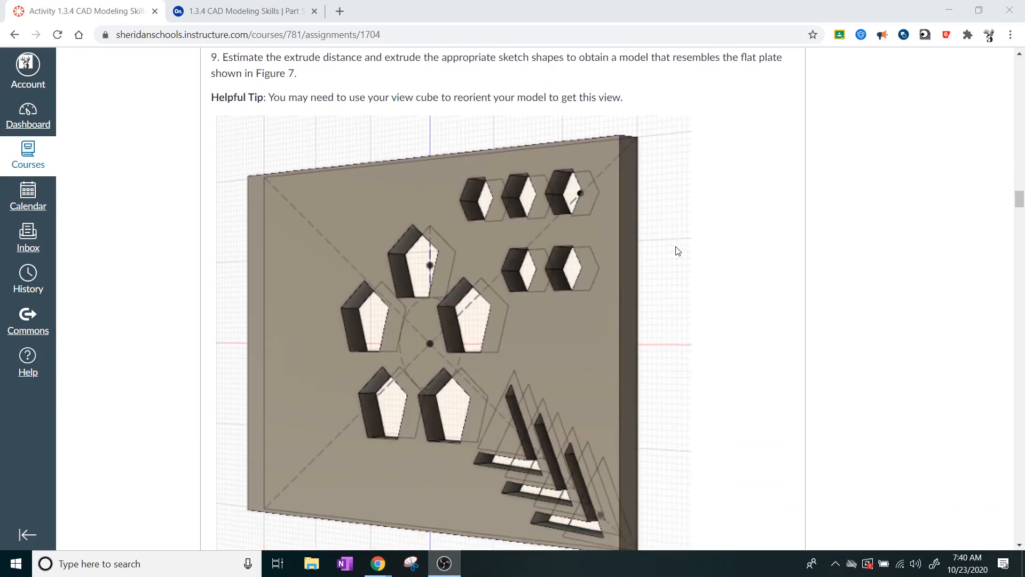
scroll(677, 250, "down", 1)
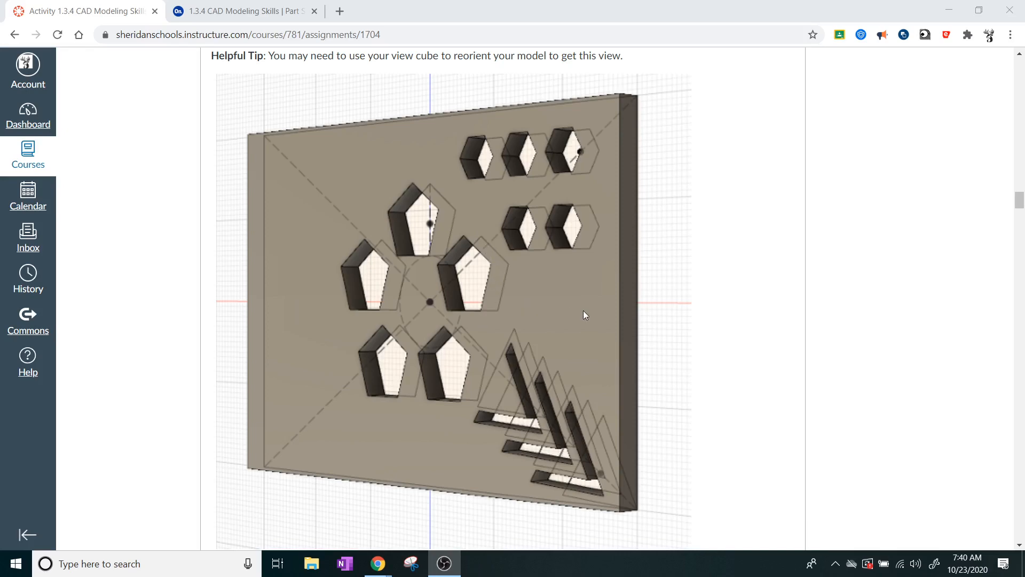
scroll(583, 309, "down", 15)
scroll(515, 351, "up", 4)
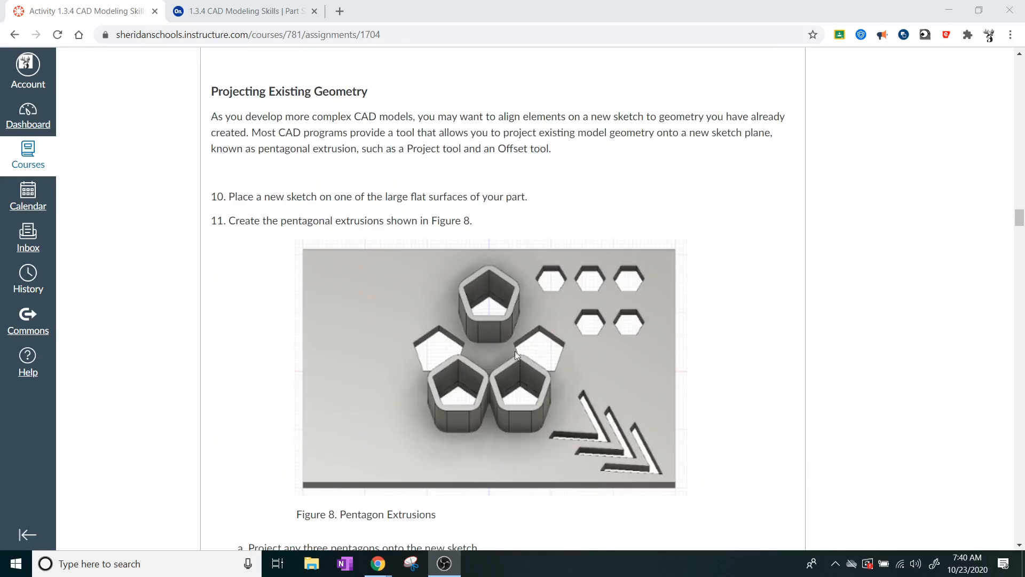
scroll(516, 372, "down", 7)
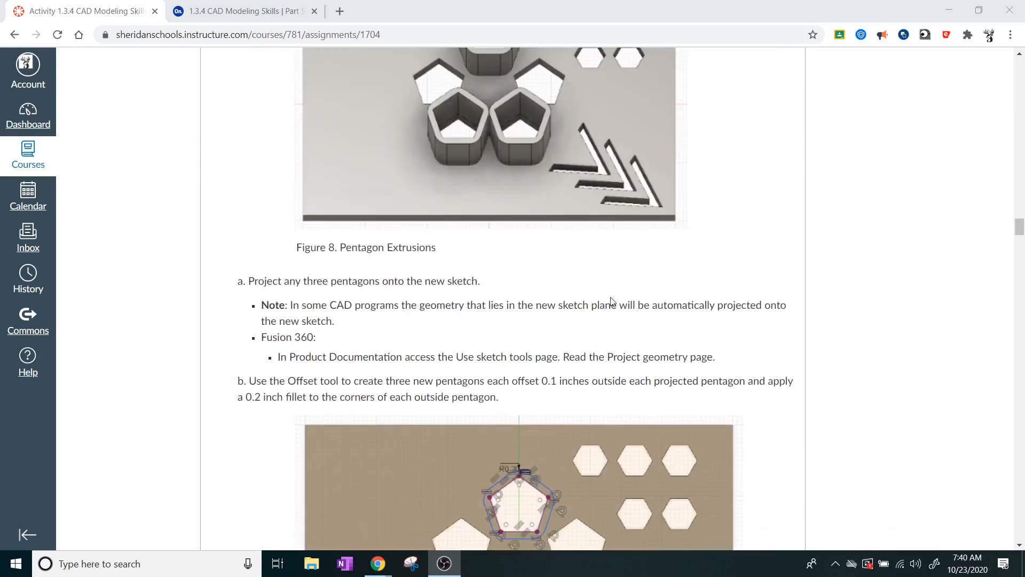
scroll(619, 296, "up", 14)
scroll(619, 295, "up", 4)
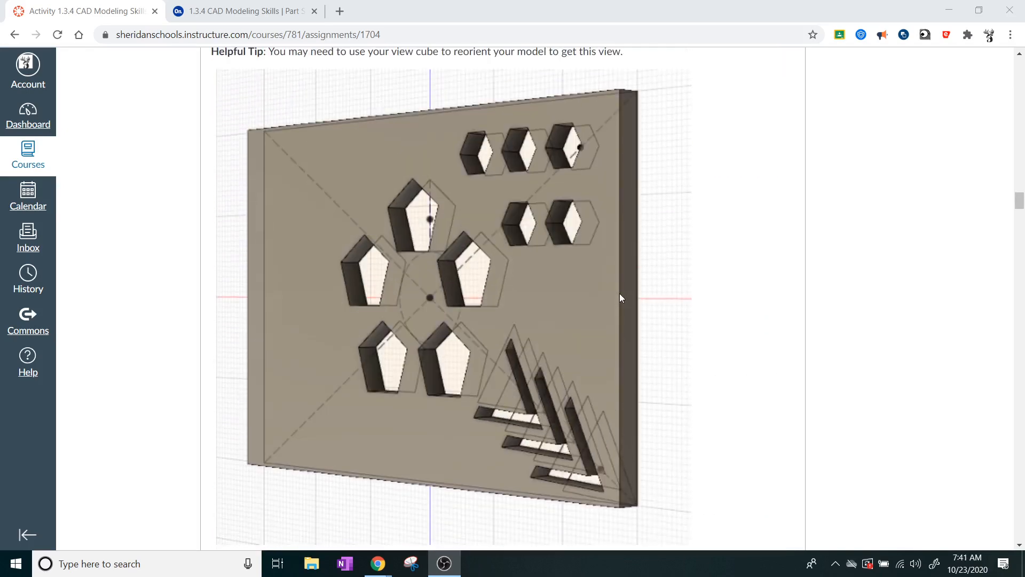
- Switch to the Onshape document and start a solid Extrude of the plate region surrounding the polygon patterns in Sketch 1
left_click(234, 7)
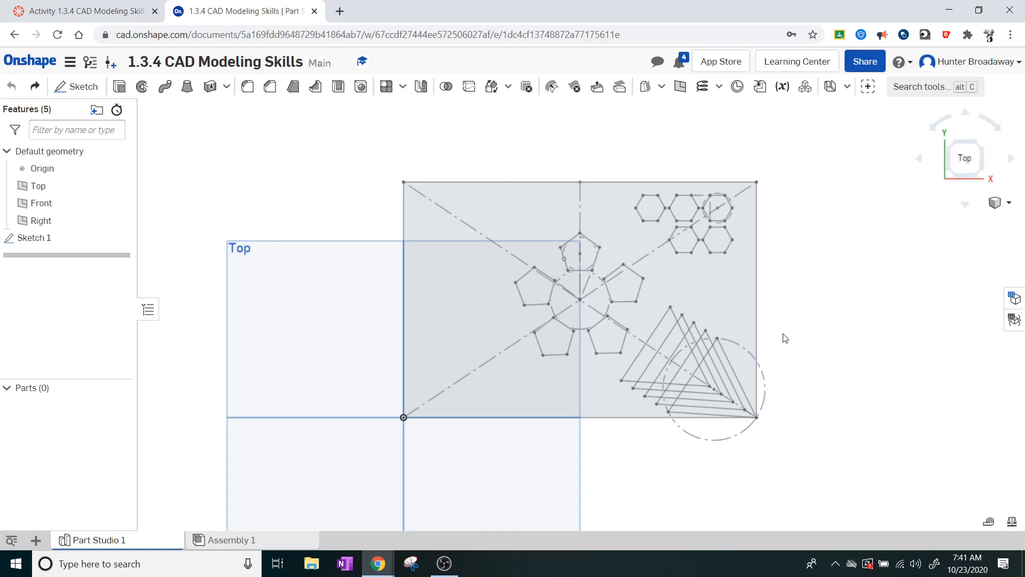
scroll(827, 316, "up", 2)
scroll(790, 416, "up", 1)
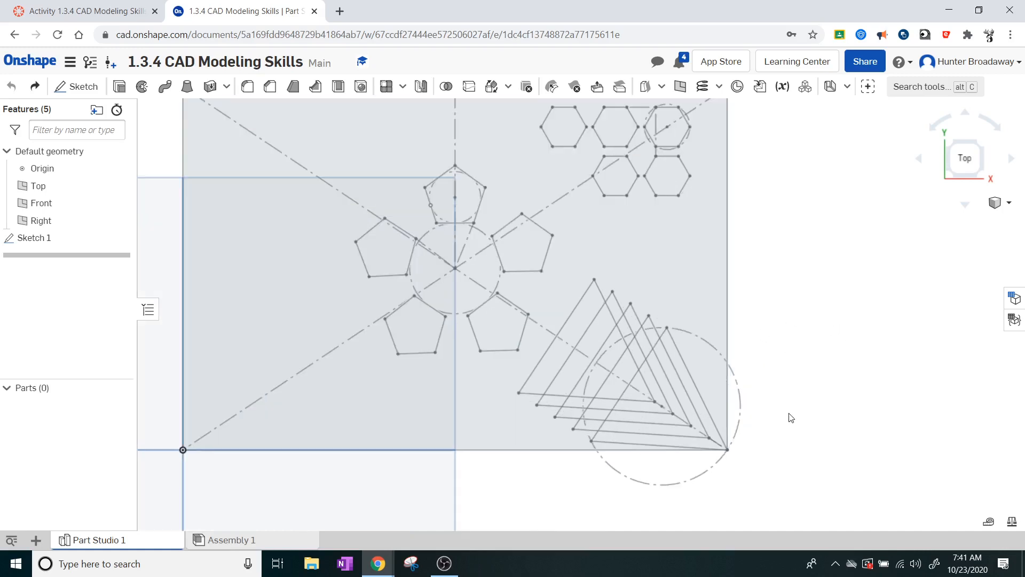
scroll(782, 354, "down", 1)
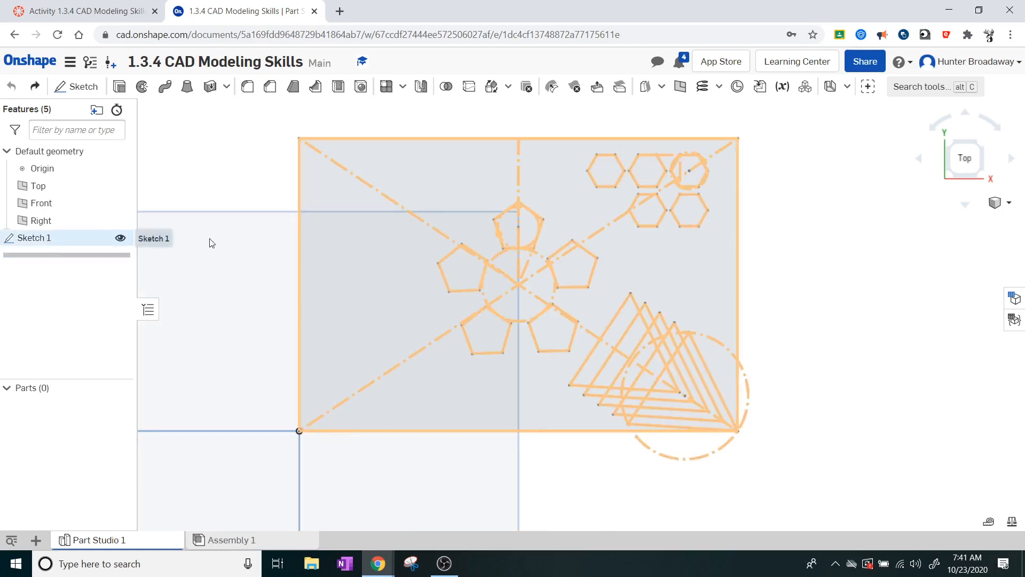
left_click(985, 175)
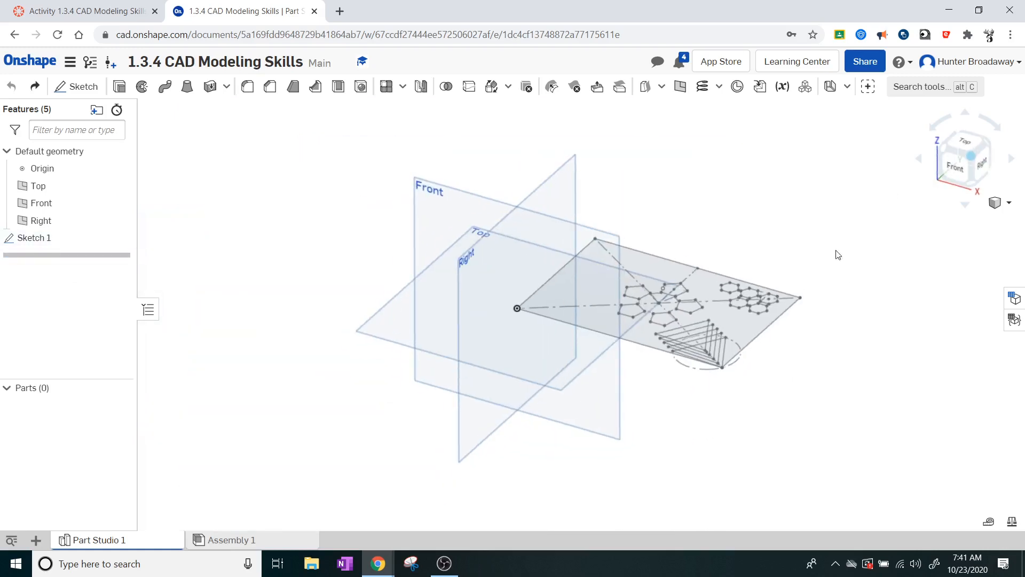
scroll(659, 311, "up", 2)
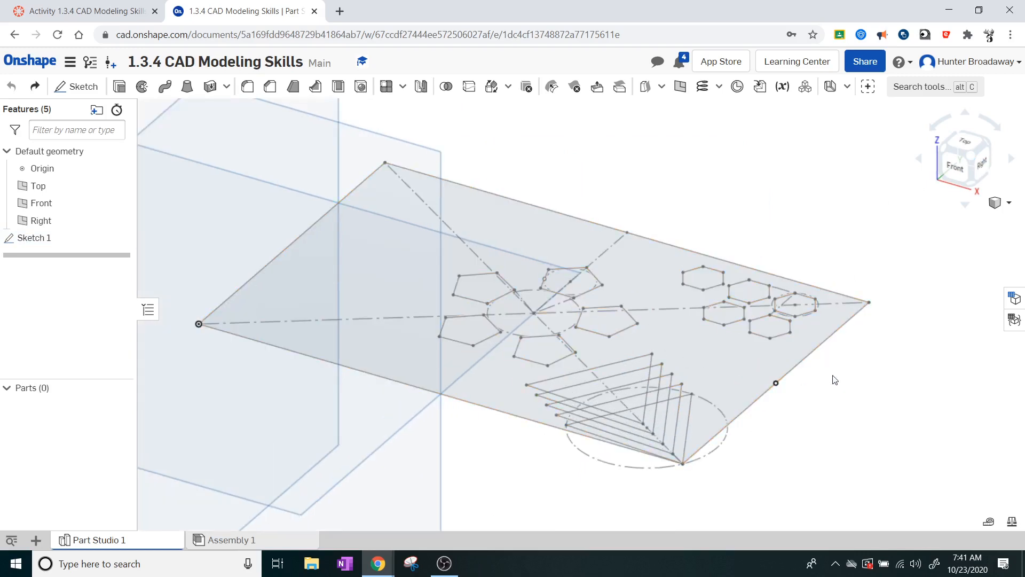
left_click(121, 87)
left_click(504, 224)
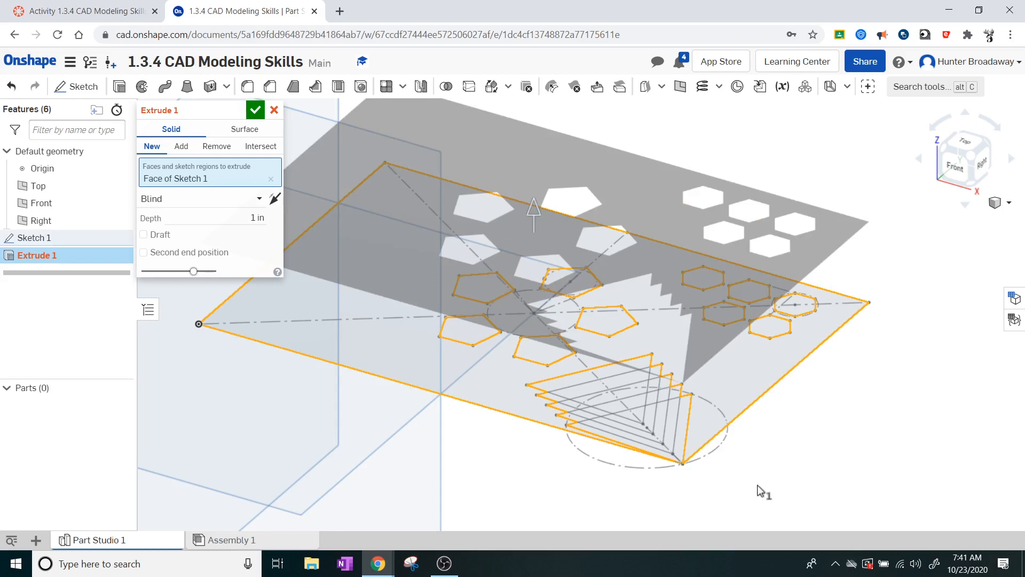
- Add the V-shaped band of the triangle nearest the plate's corner to the extrusion
scroll(758, 487, "up", 3)
scroll(645, 337, "up", 3)
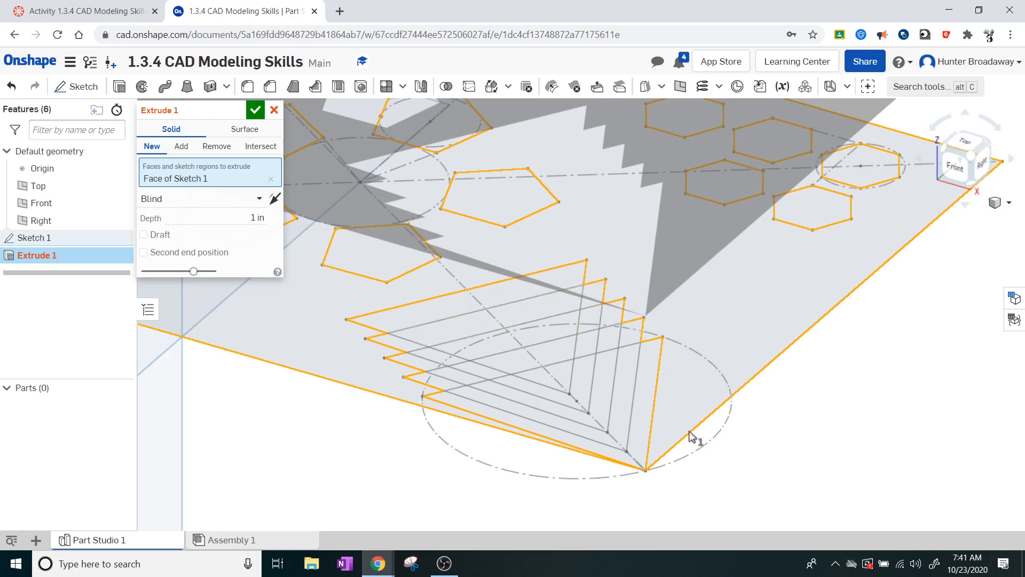
left_click(966, 146)
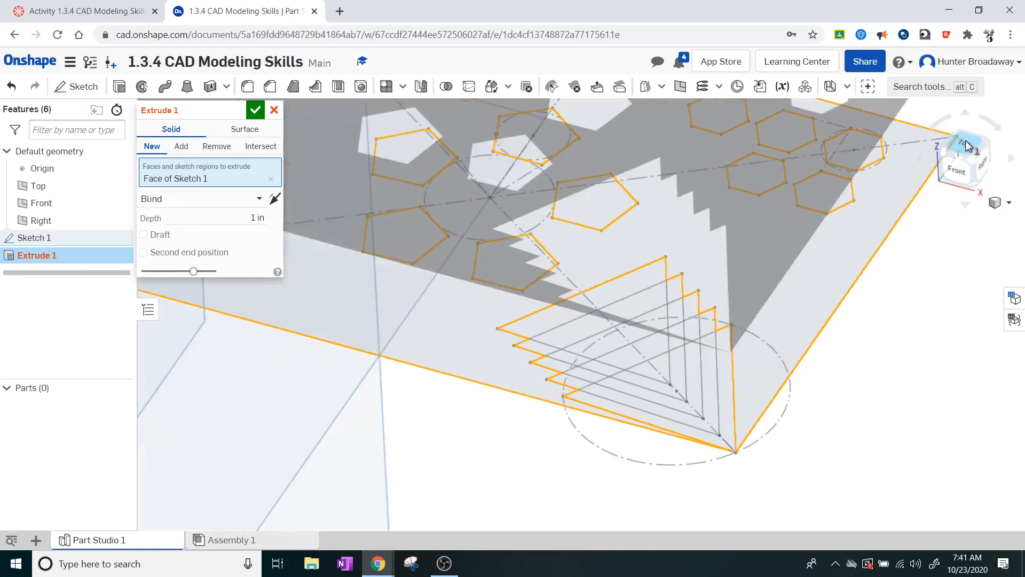
scroll(822, 315, "up", 5)
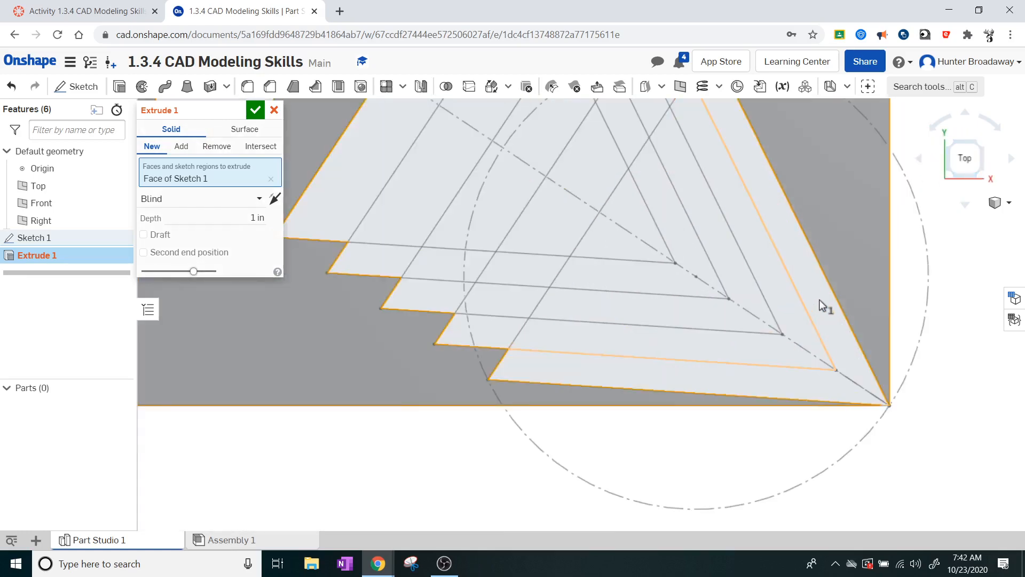
left_click(819, 300)
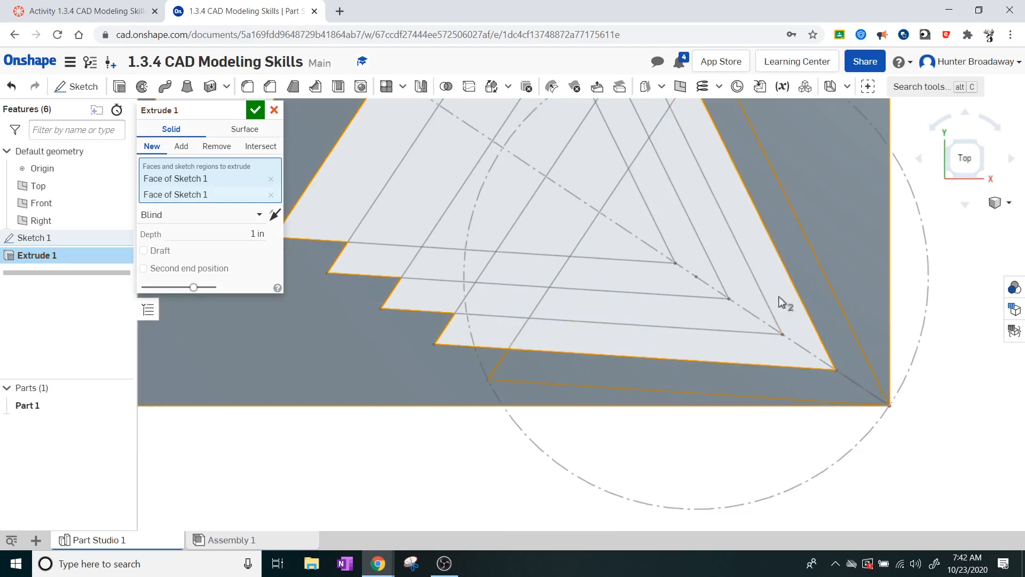
- Set the plate extrusion's depth to 0.25 in
scroll(783, 297, "down", 3)
left_click(981, 176)
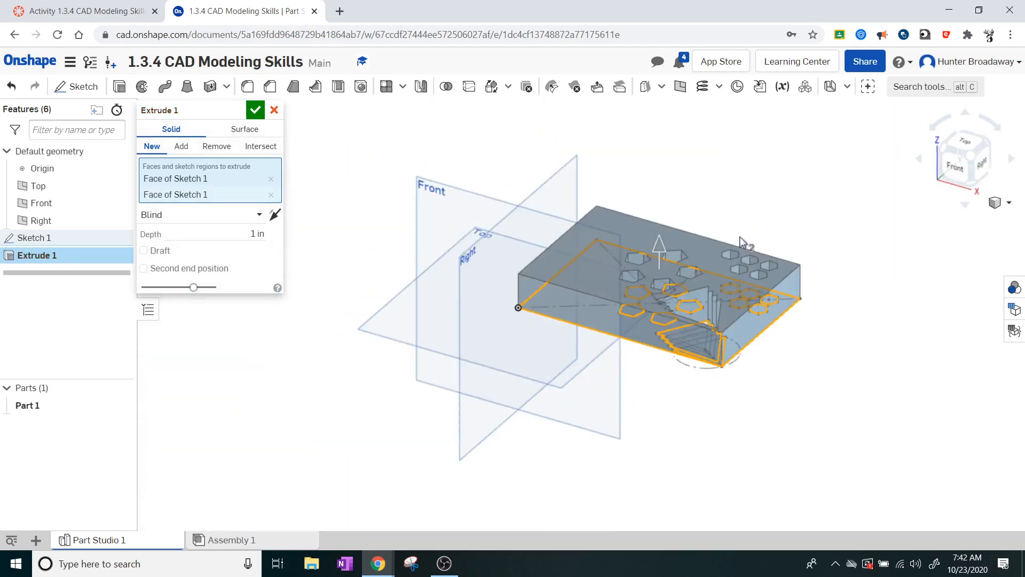
scroll(730, 295, "up", 5)
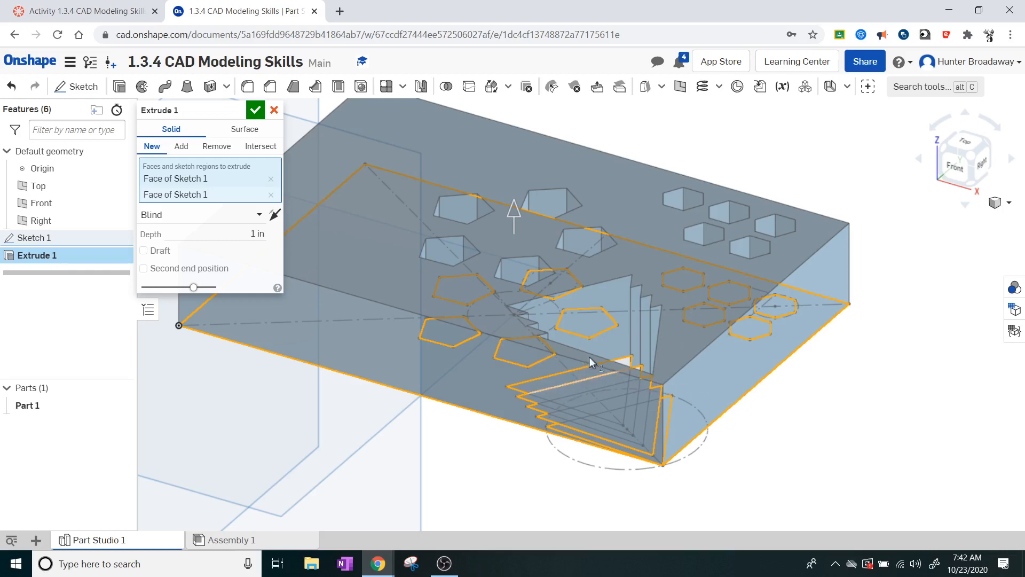
left_click(239, 237)
key("BackSpace")
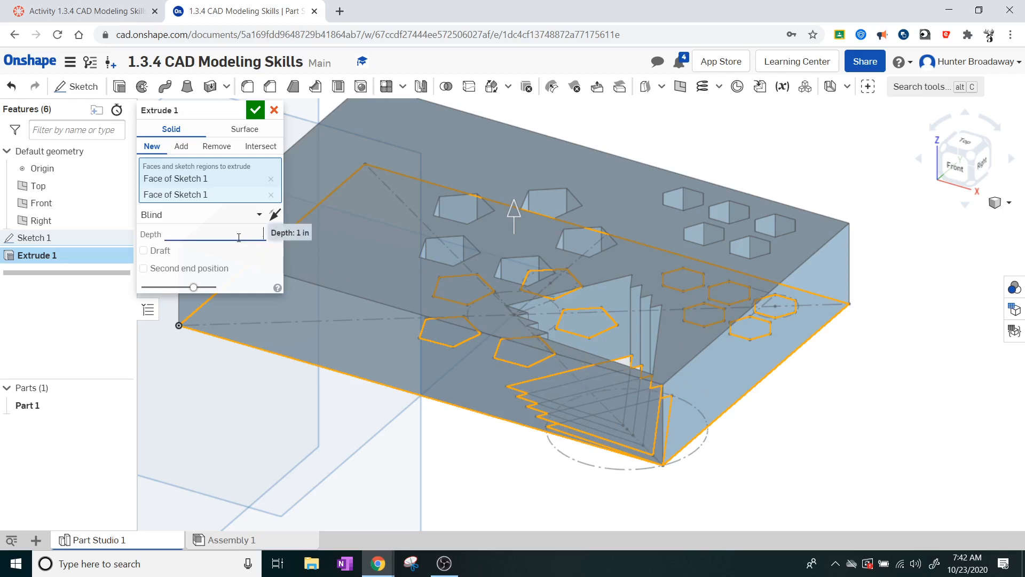
key("Return")
- Add all regions of the middle triangle's V-shaped band to the extrusion, leaving the neighbouring bands unselected
scroll(601, 426, "up", 5)
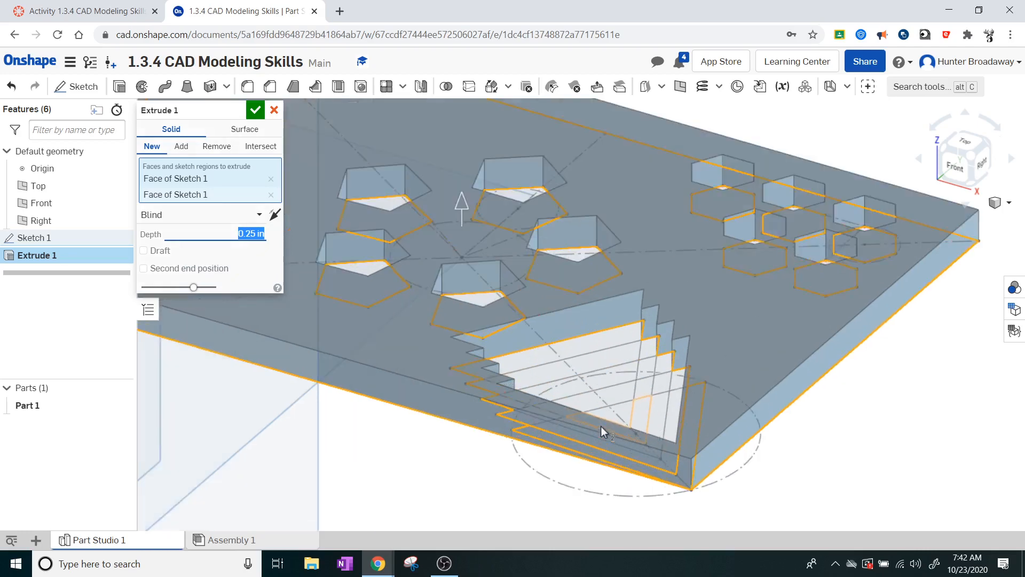
left_click(965, 143)
scroll(795, 315, "up", 5)
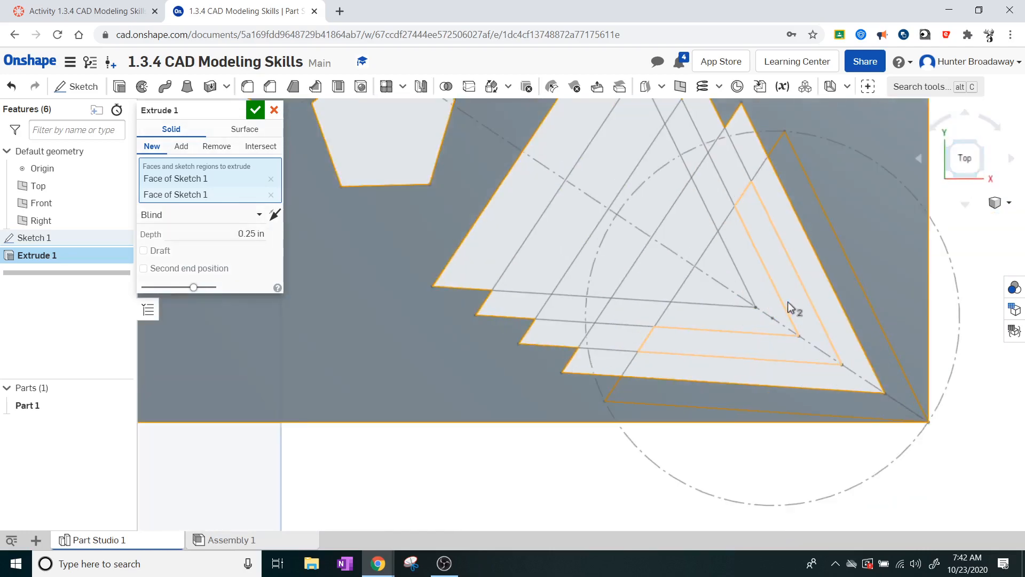
left_click(791, 288)
left_click(753, 348)
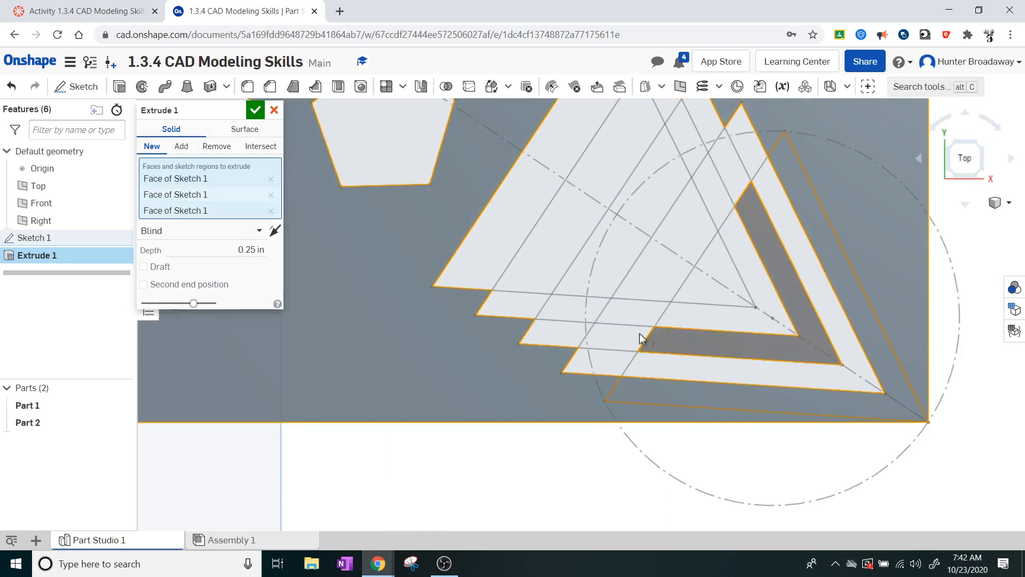
left_click(739, 176)
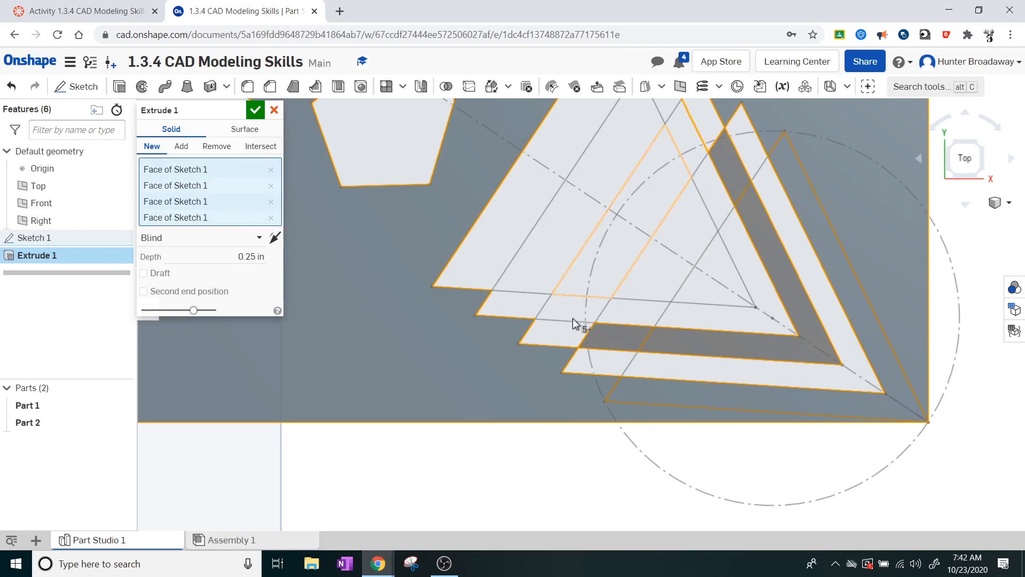
left_click(561, 334)
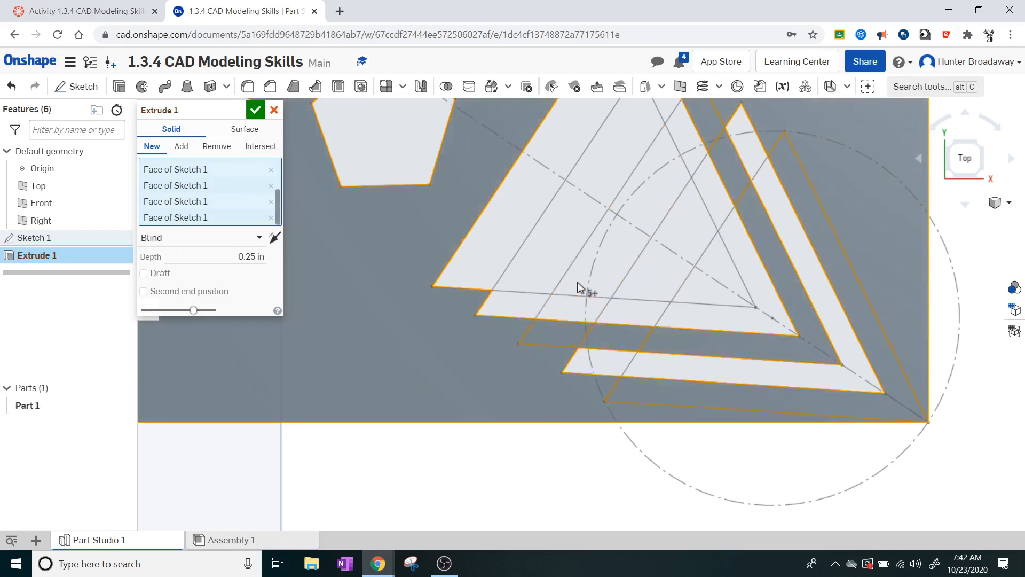
- Add the innermost triangular area and the band along the triangle farthest from the plate's corner, leaving two V-shaped slots open
left_click(603, 272)
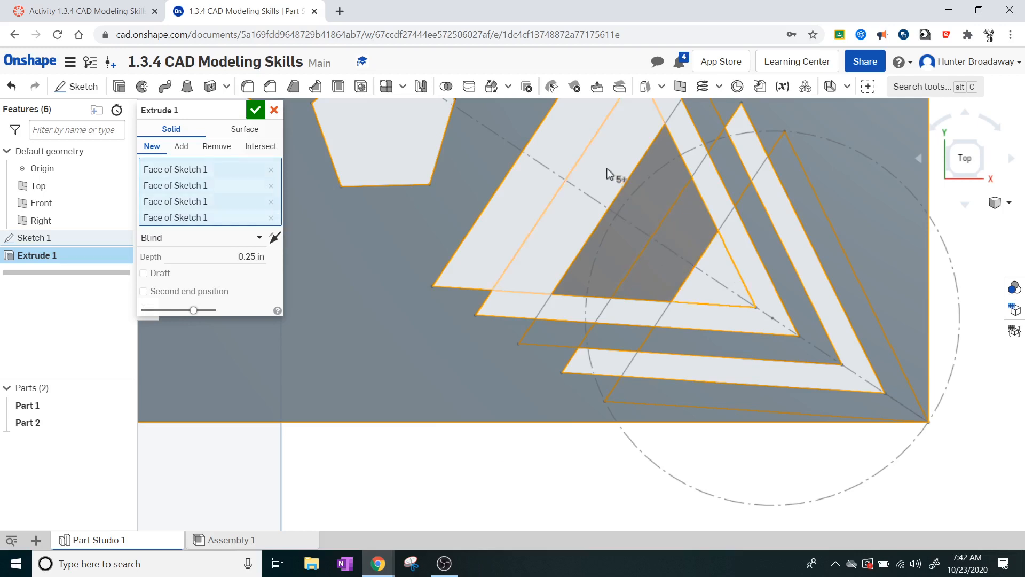
left_click(570, 225)
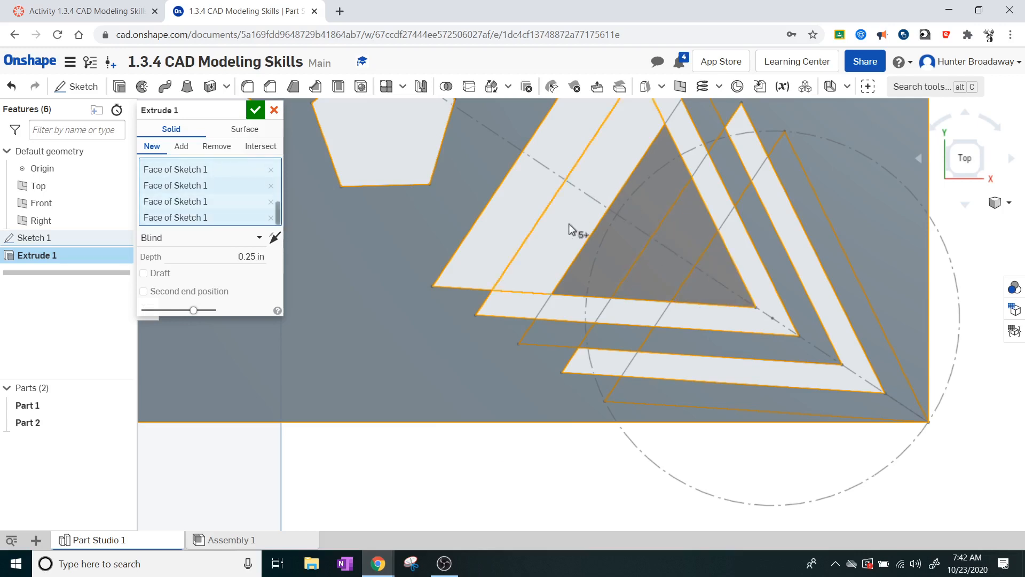
left_click(568, 223)
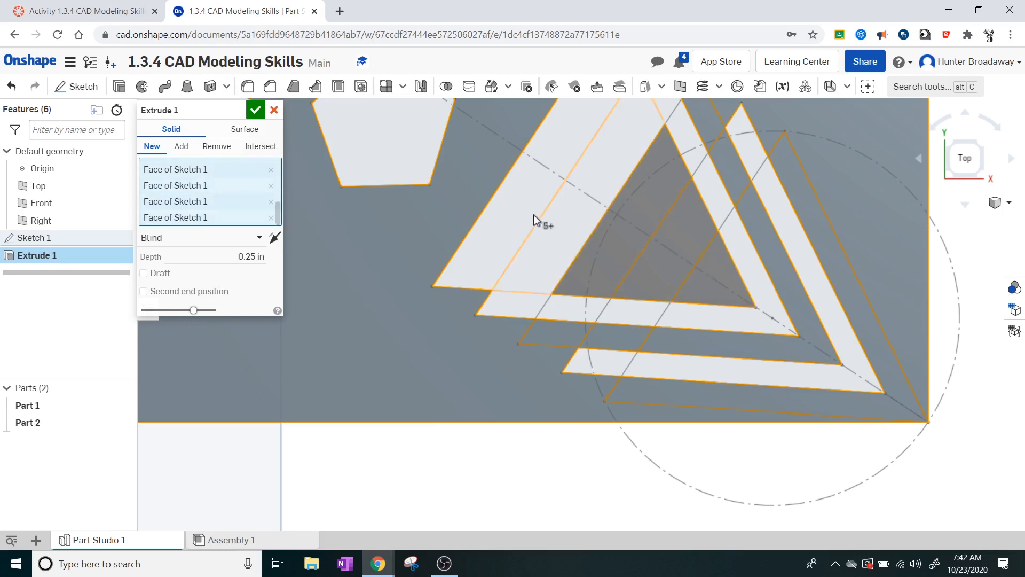
left_click(556, 229)
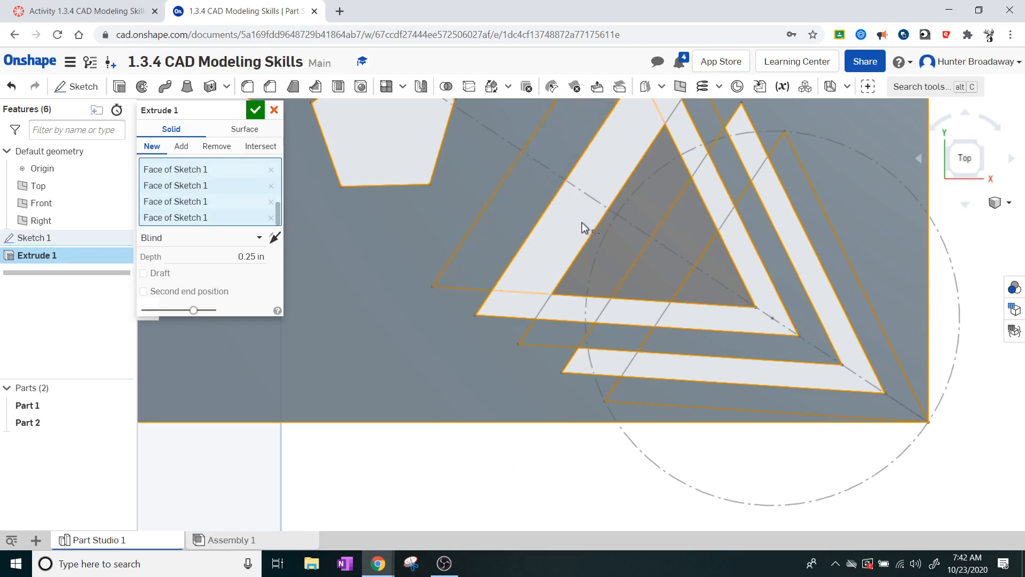
- Accept the plate extrusion and check its pentagon, hexagon and V-shaped cutouts from above
left_click(980, 172)
scroll(657, 310, "up", 5)
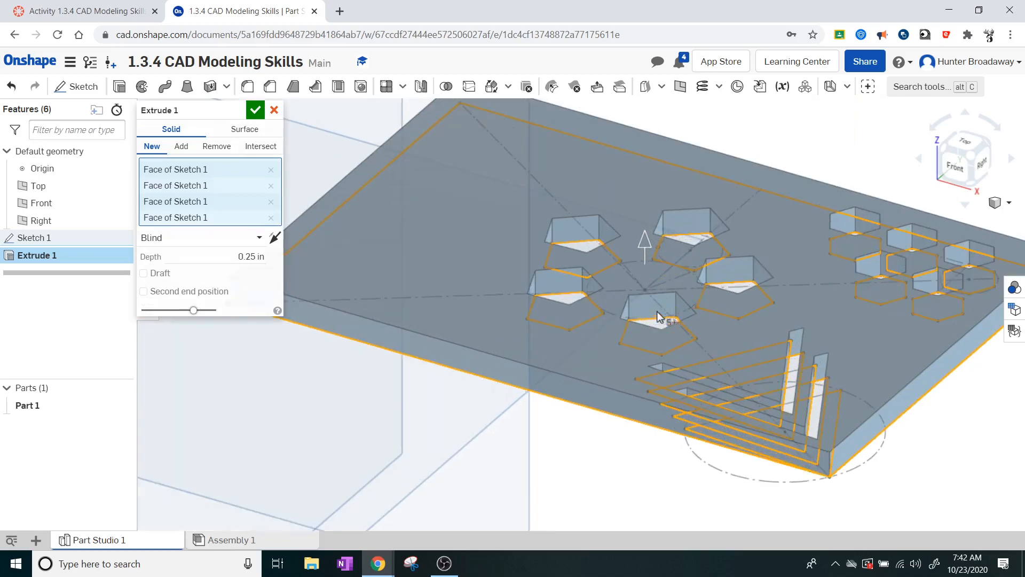
scroll(740, 287, "down", 3)
scroll(646, 303, "up", 2)
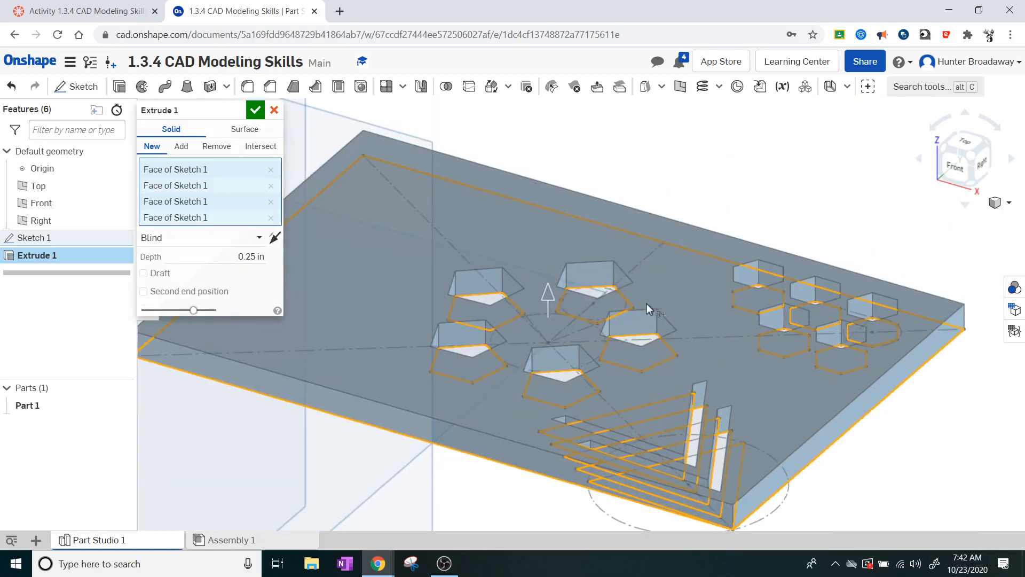
left_click(260, 113)
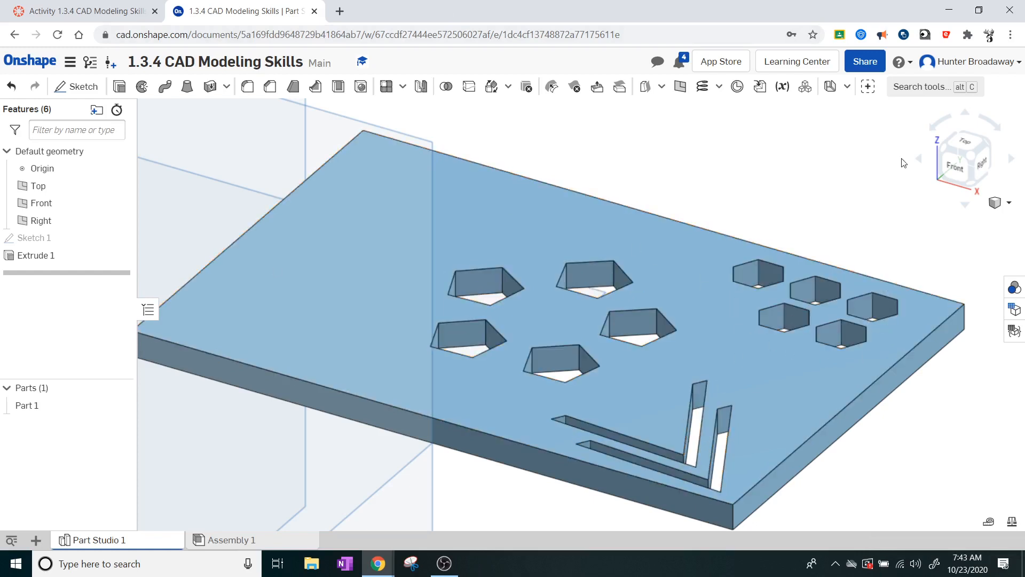
left_click(966, 140)
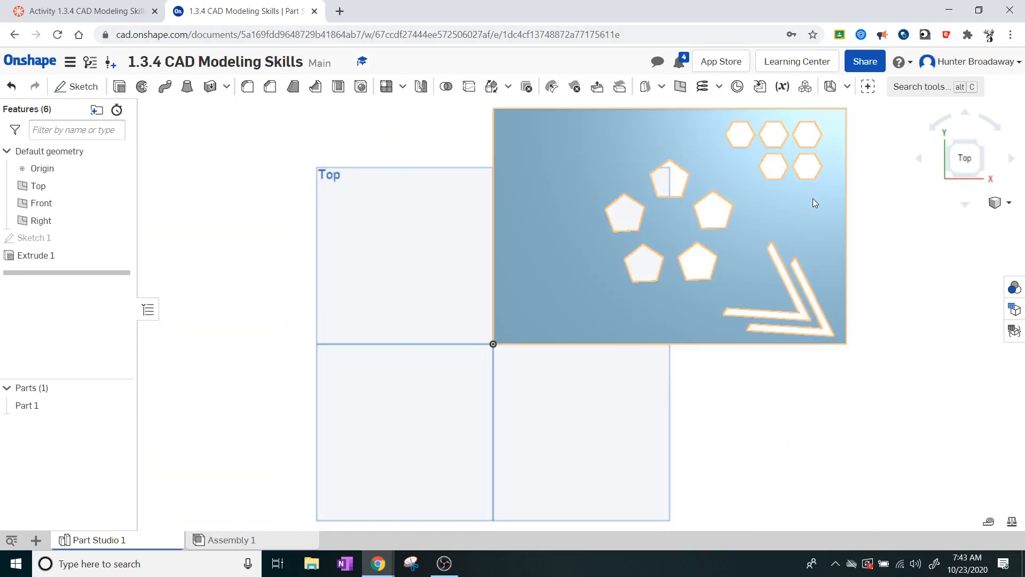
- Start a new sketch on the large top face of the extruded plate
scroll(744, 277, "up", 5)
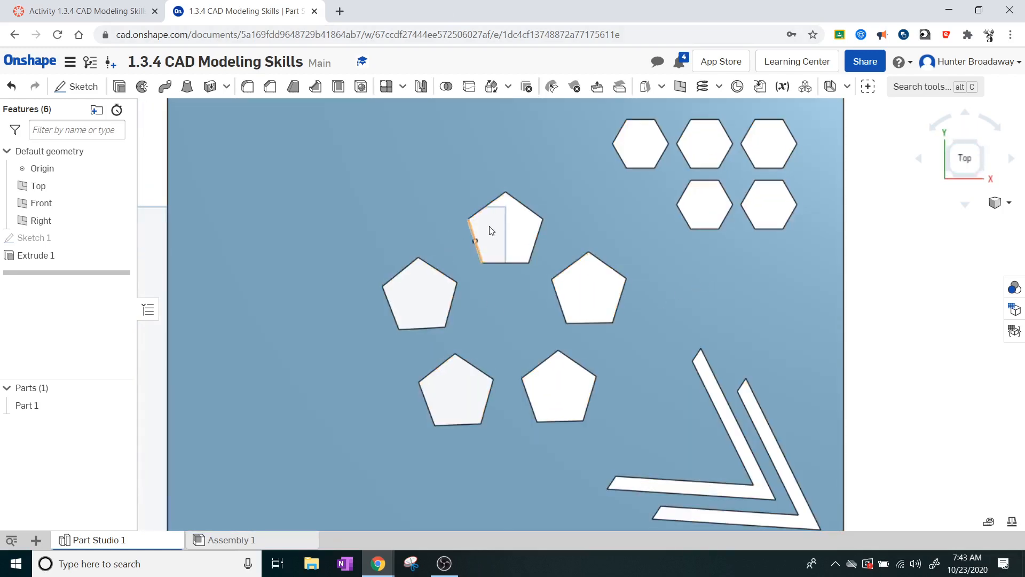
left_click(77, 86)
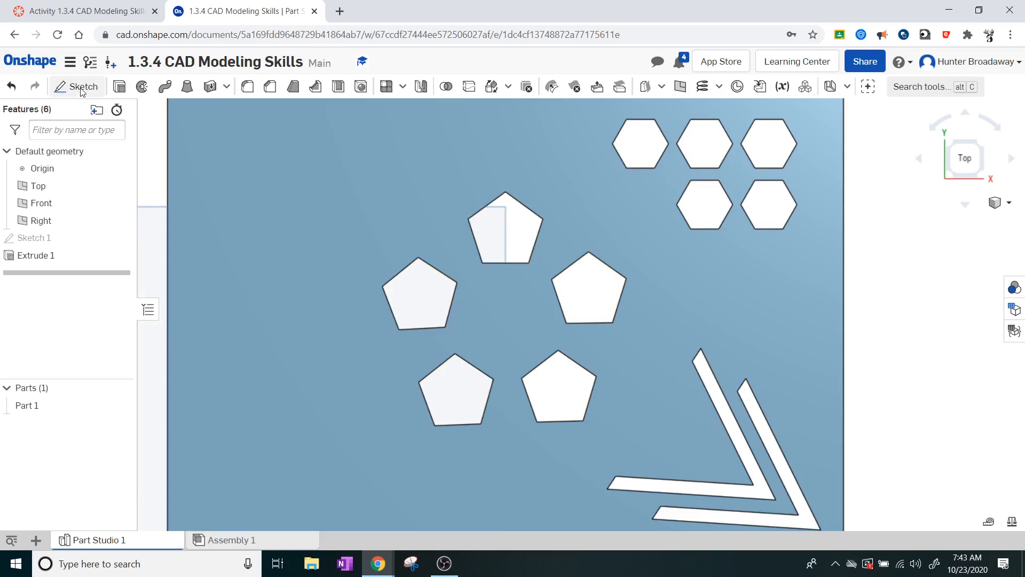
left_click(405, 212)
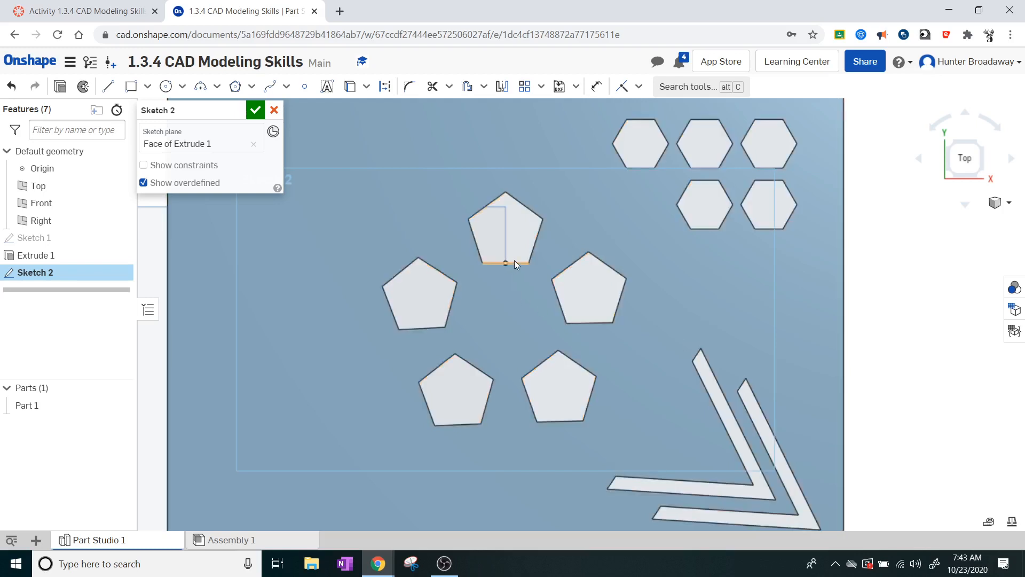
left_click(468, 87)
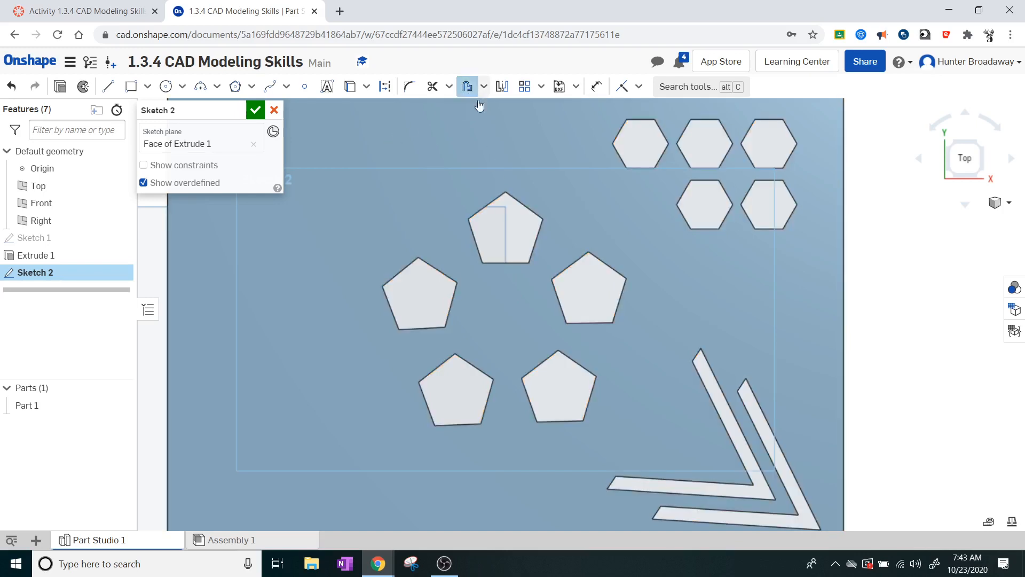
left_click(530, 210)
left_click(535, 240)
left_click(517, 261)
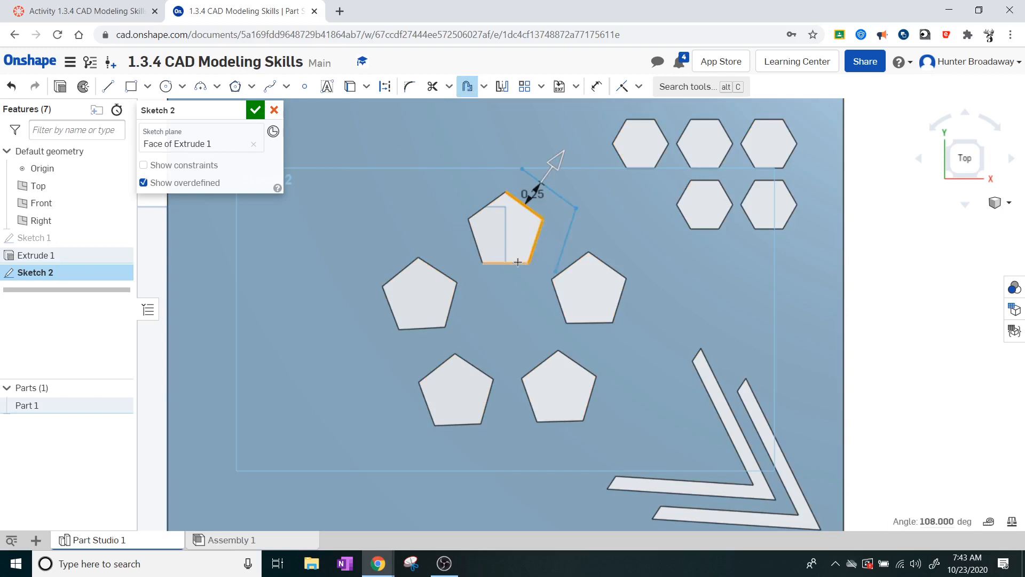
left_click(475, 245)
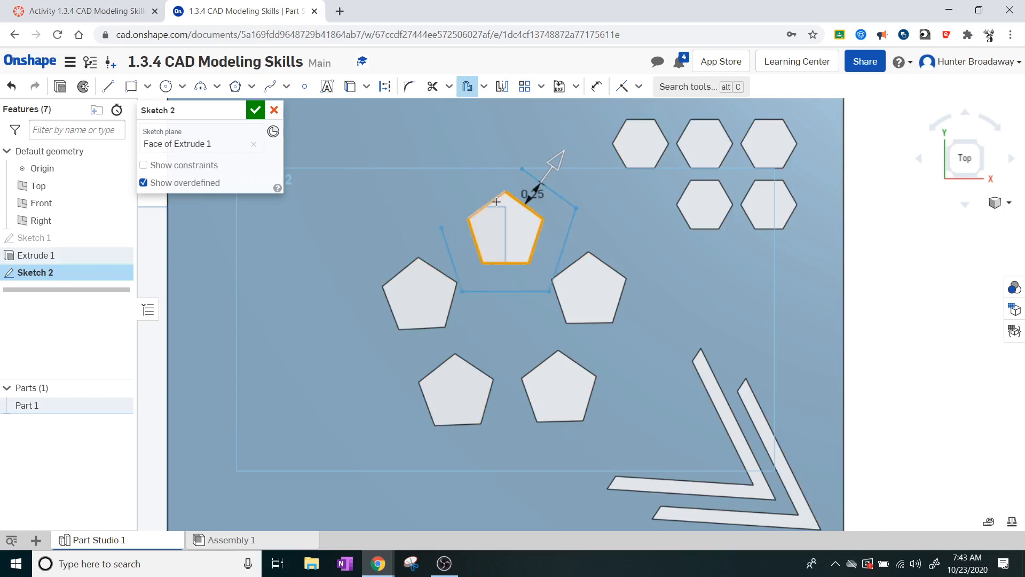
left_click(494, 199)
left_click_drag(555, 163, 543, 184)
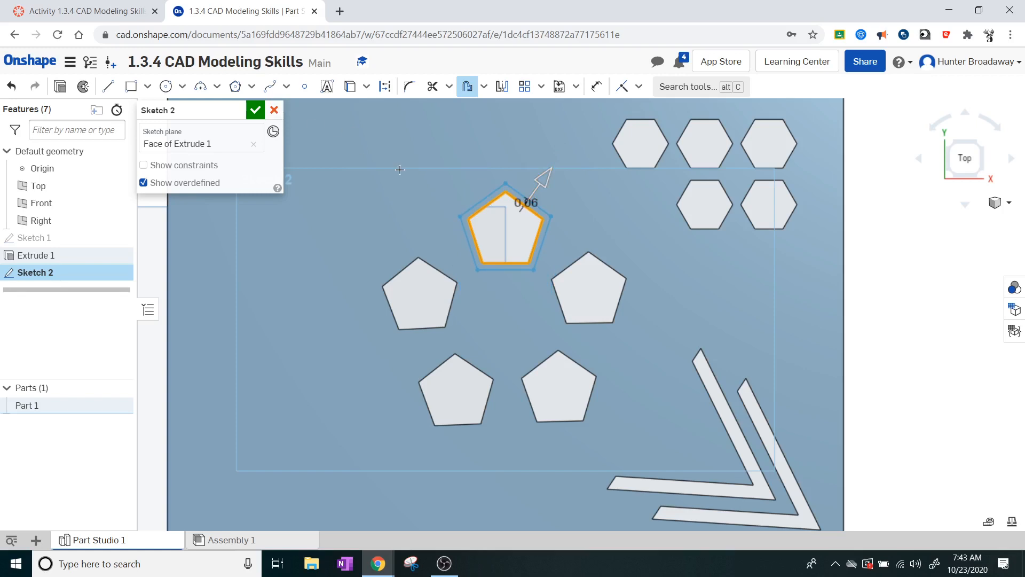
key("Escape")
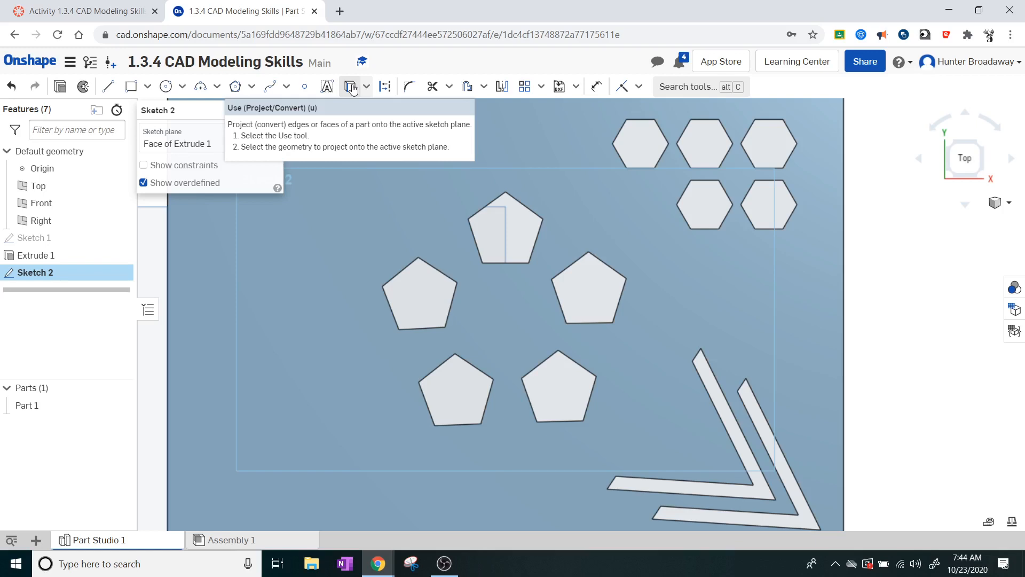
- Project all five edges of the topmost pentagonal cutout onto the sketch plane with the Use tool
left_click(351, 87)
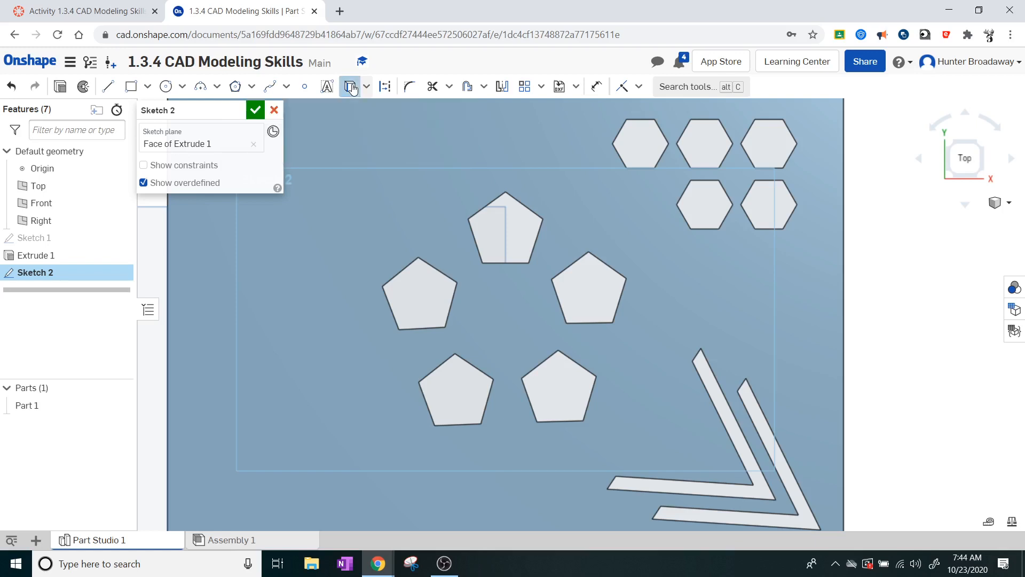
left_click(534, 211)
left_click(535, 241)
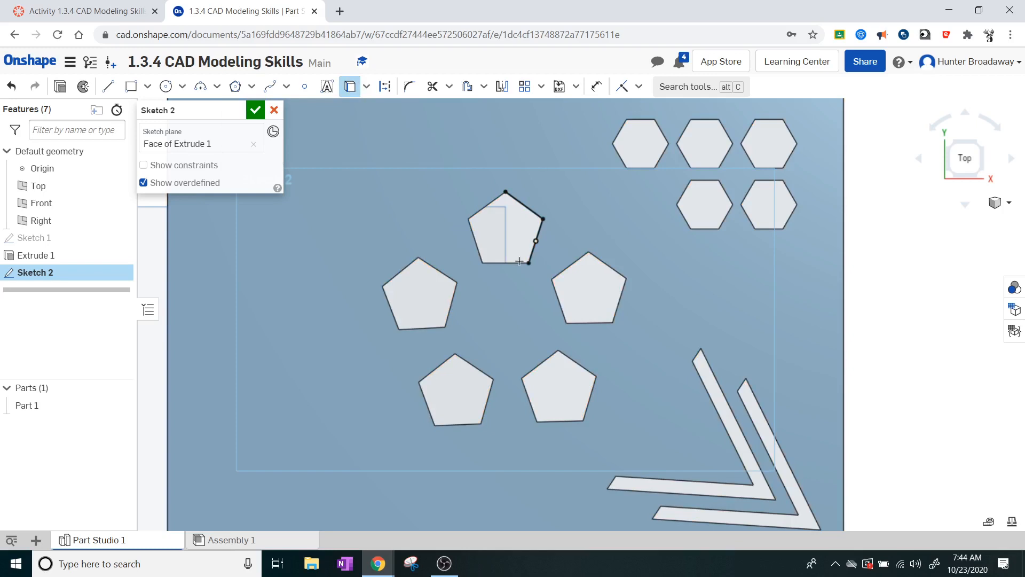
left_click(514, 262)
left_click(478, 250)
left_click(476, 212)
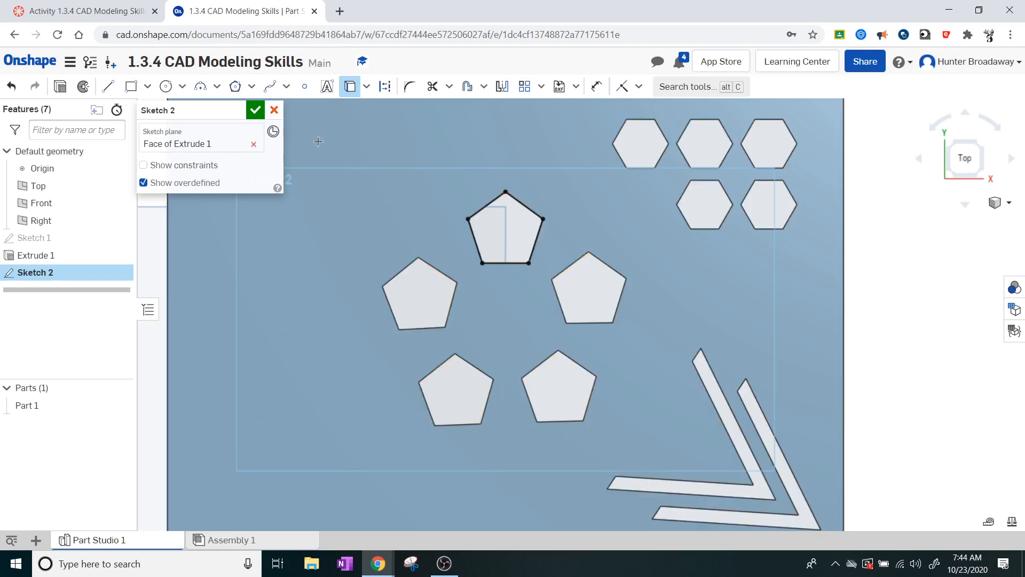
- Offset all five edges of the projected topmost pentagon outward by about 0.06 in
left_click(468, 87)
left_click(527, 205)
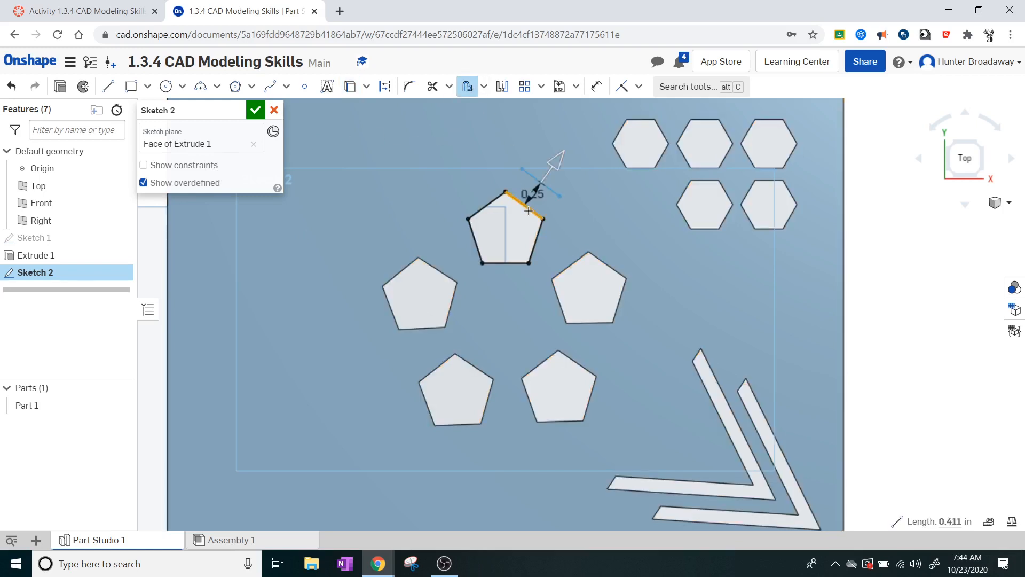
left_click(535, 241)
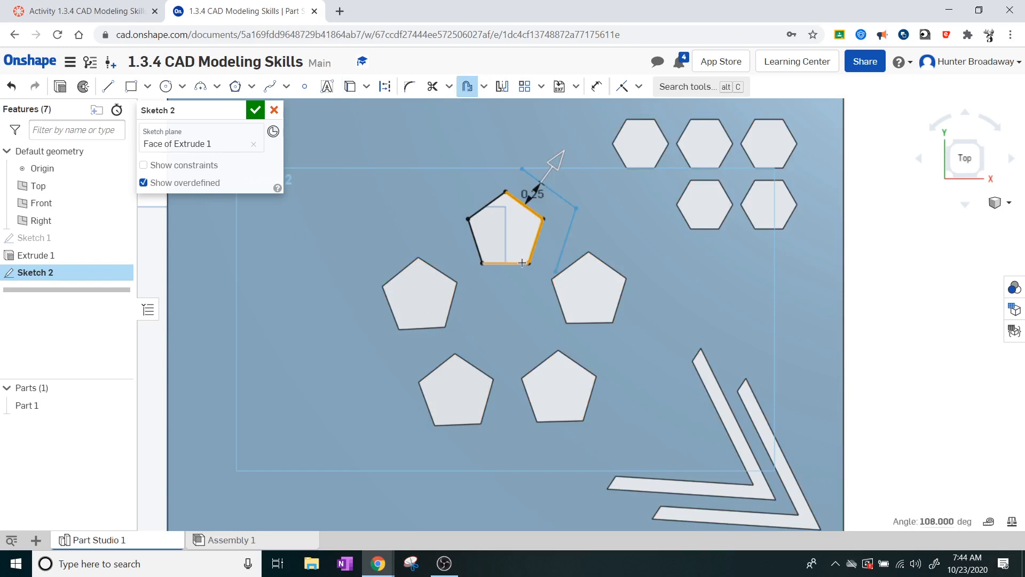
left_click(521, 262)
left_click(480, 256)
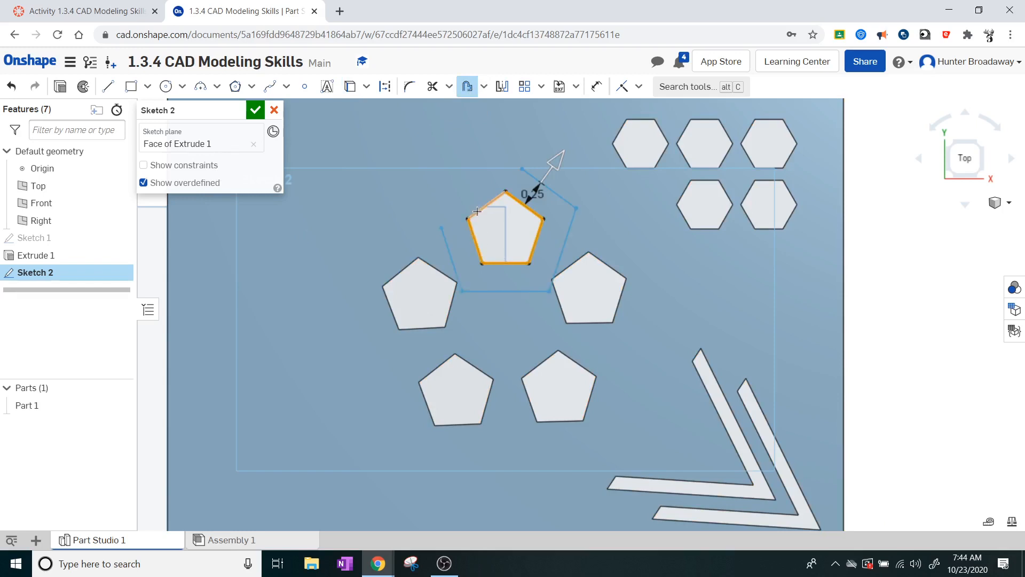
left_click(477, 210)
left_click_drag(555, 168, 546, 179)
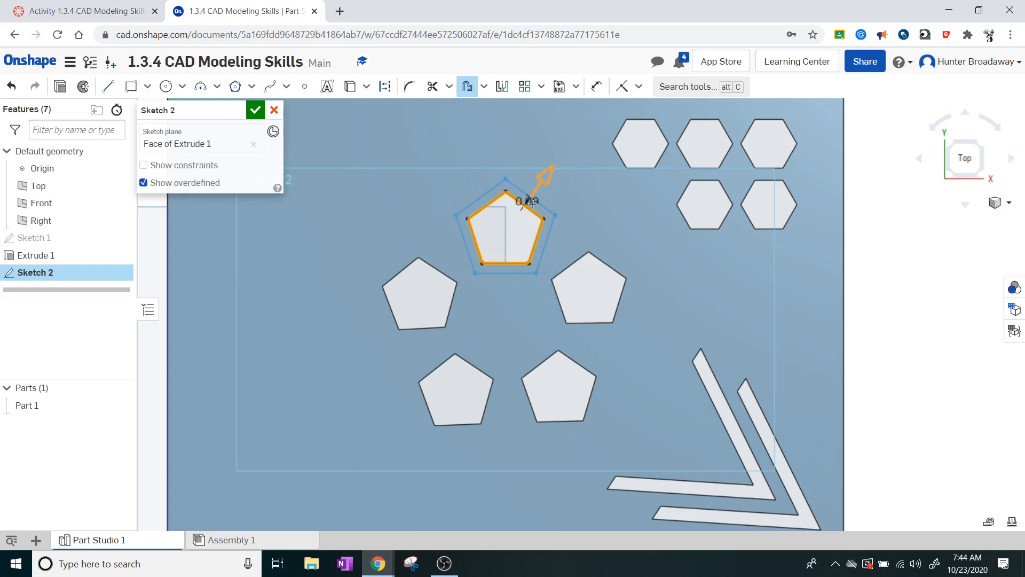
left_click(545, 179)
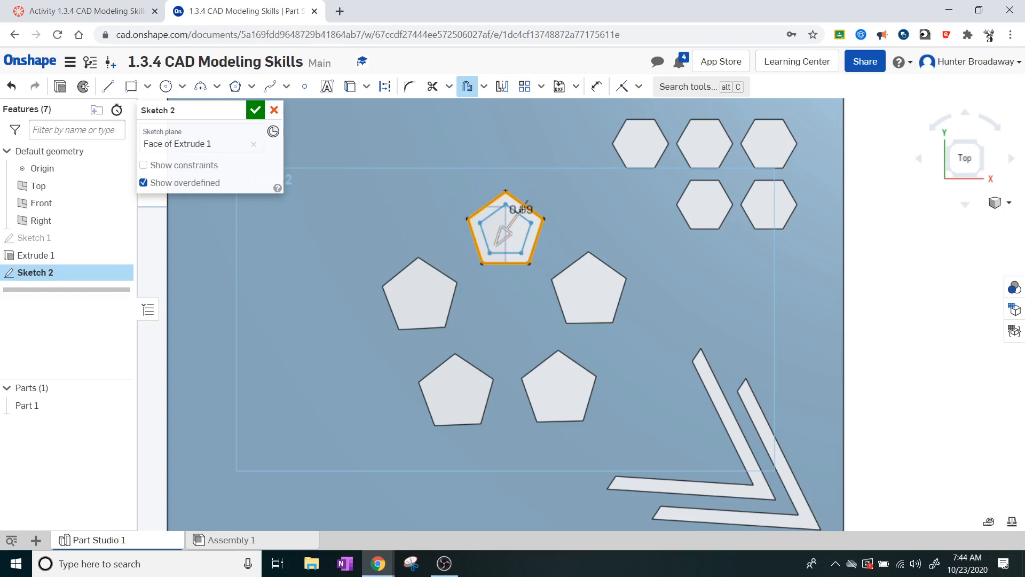
left_click(525, 208)
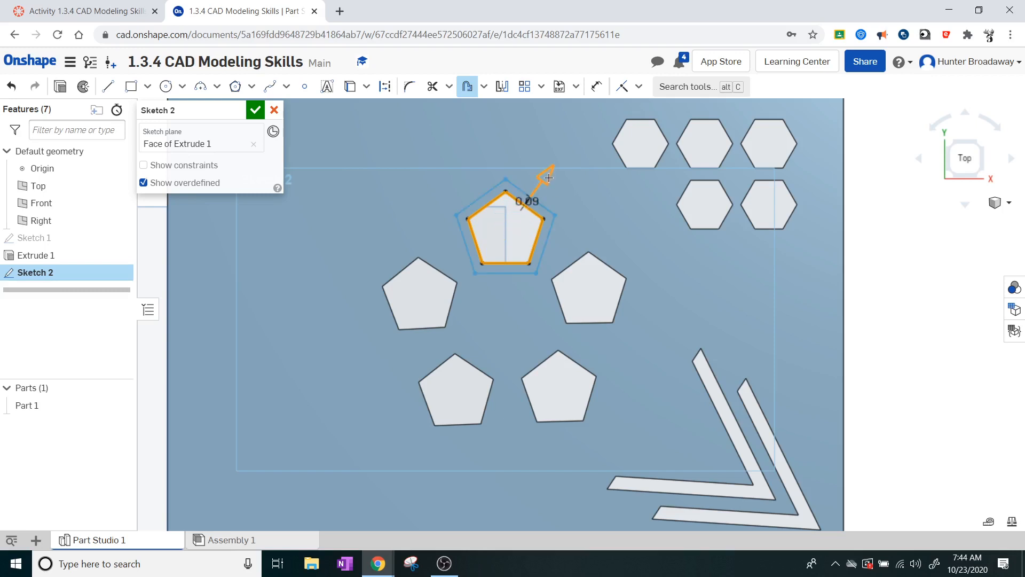
left_click_drag(548, 179, 549, 180)
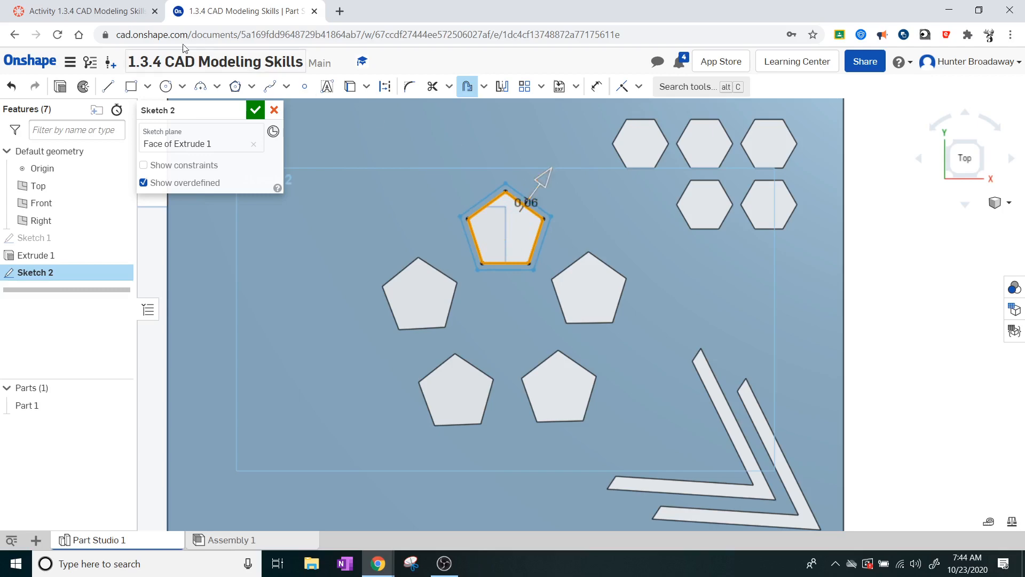
- Switch to the Canvas assignment page and read the pentagon extrusion instructions for projecting, offsetting and filleting
left_click(110, 15)
scroll(525, 280, "down", 15)
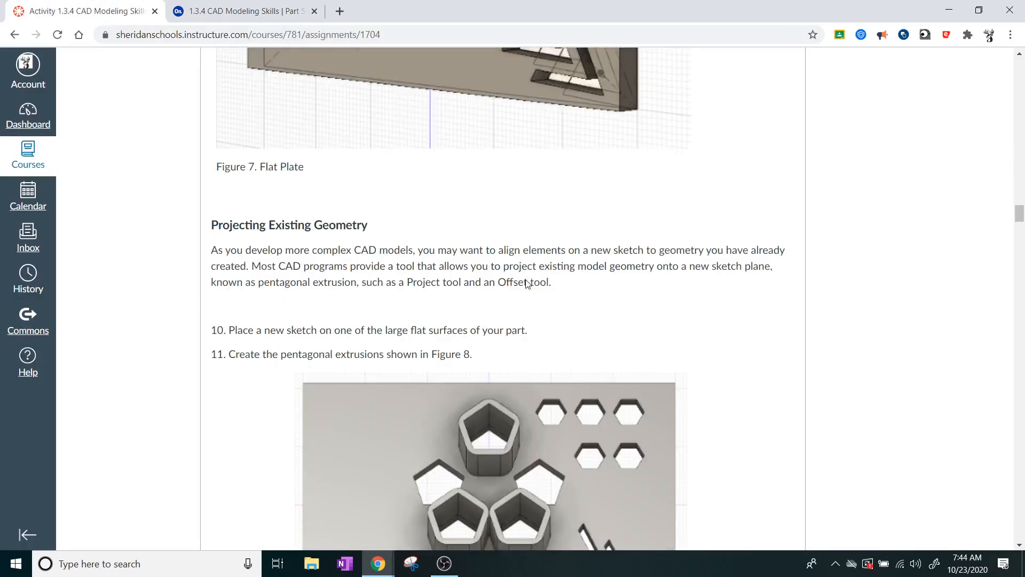
scroll(528, 284, "down", 2)
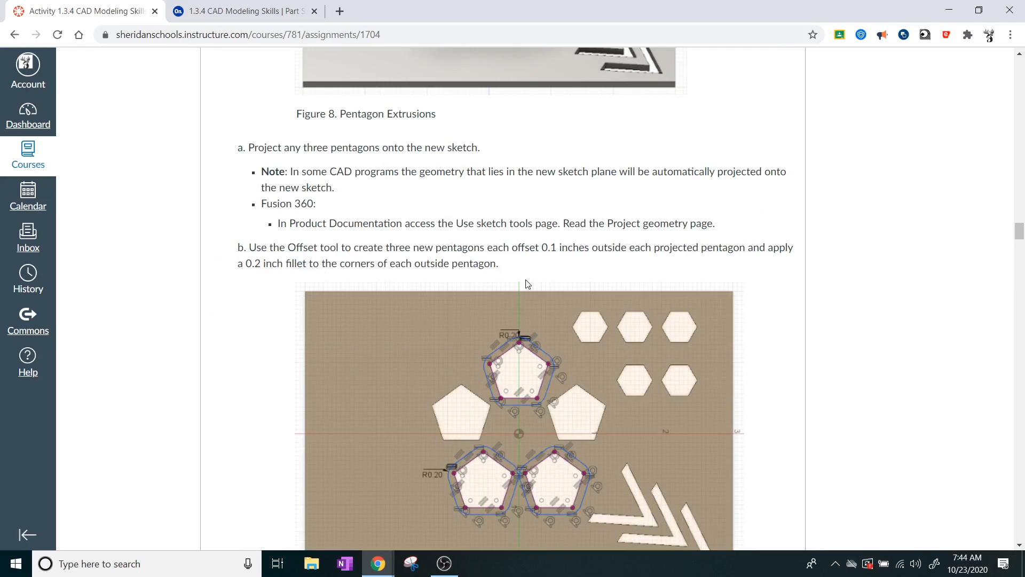
scroll(528, 284, "up", 1)
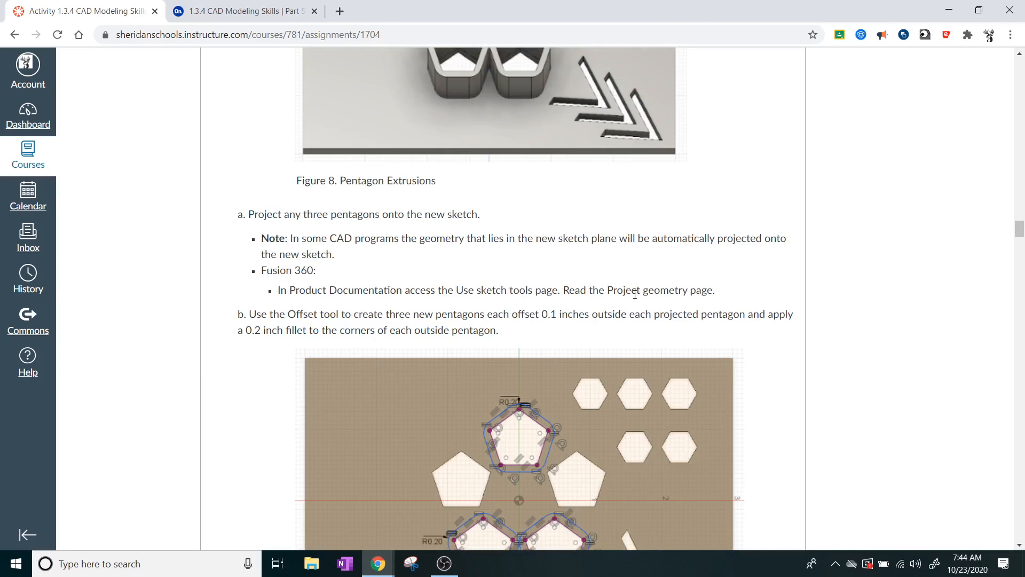
scroll(635, 294, "up", 3)
- Return to Onshape and place the topmost pentagon's outward offset at 0.1 in
left_click(299, 11)
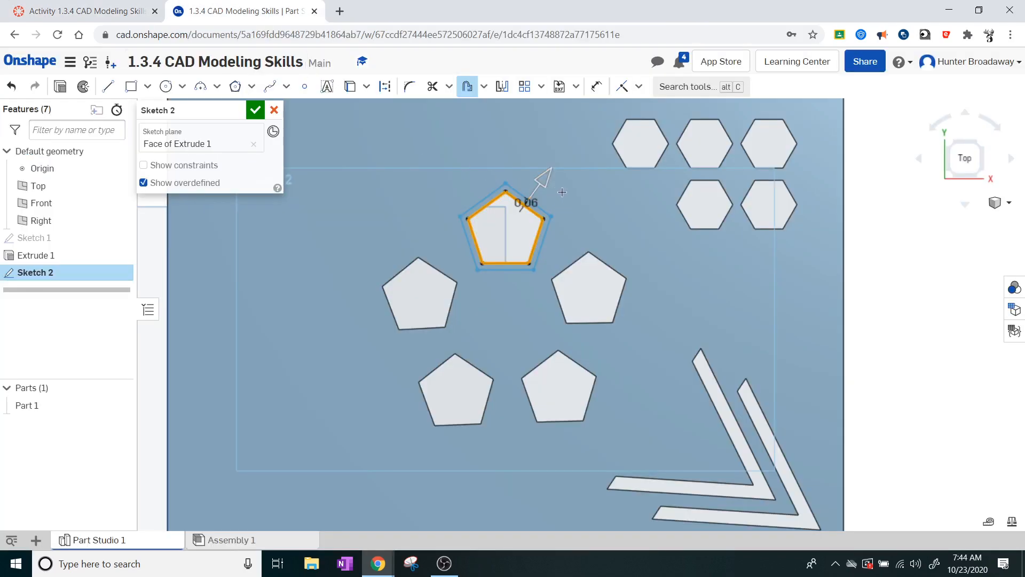
left_click_drag(551, 177, 555, 178)
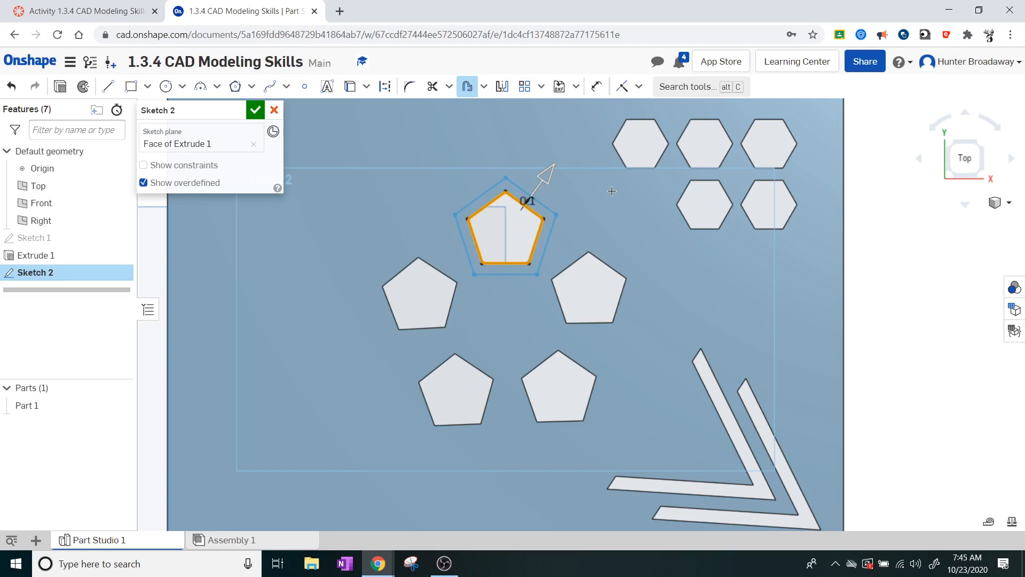
left_click(611, 190)
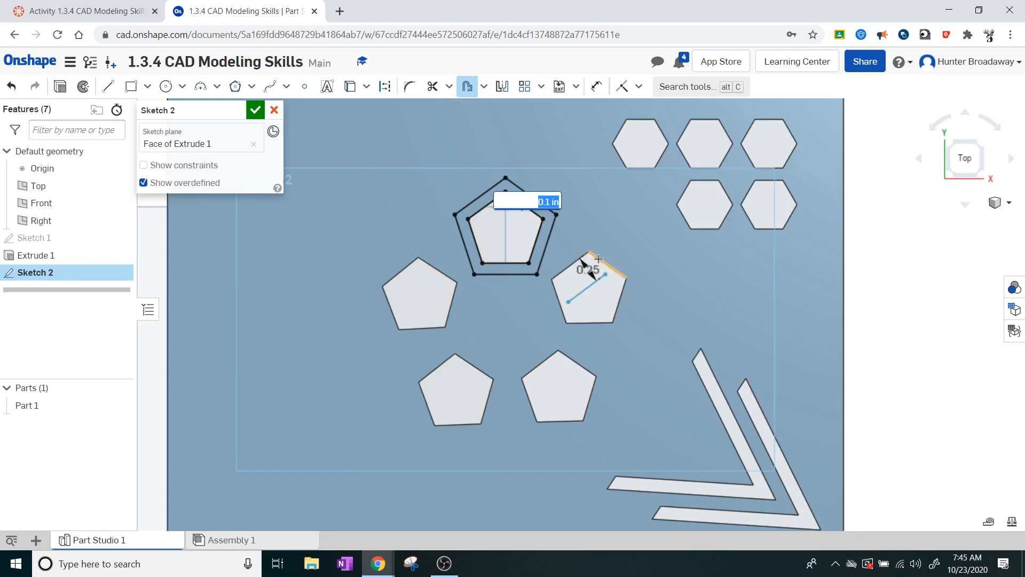
- Try to offset the upper-right pentagonal cutout's edges outward, setting the stray inner offset line's distance to 0.1 in
left_click(623, 288)
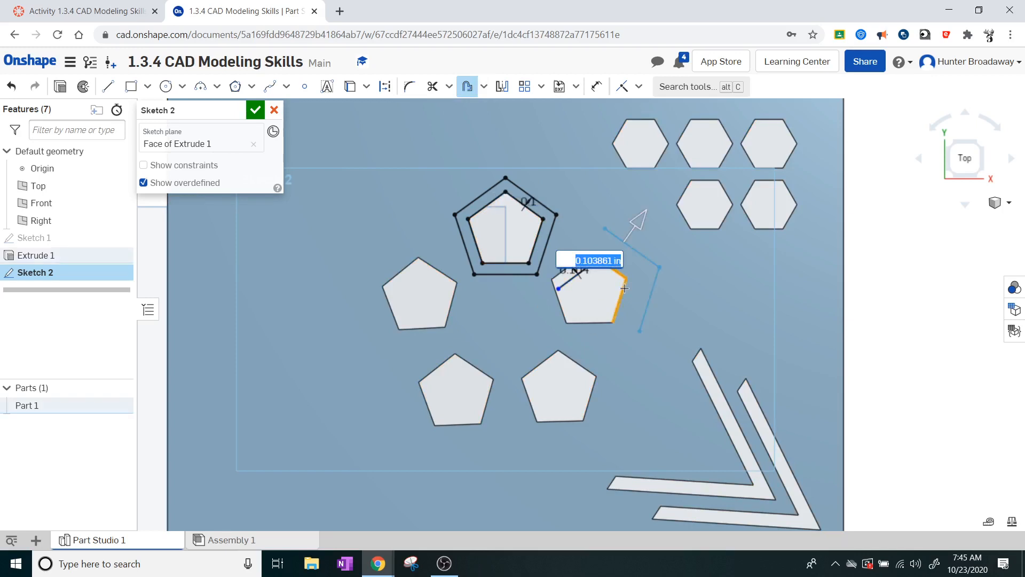
left_click(602, 322)
left_click(561, 314)
left_click(561, 273)
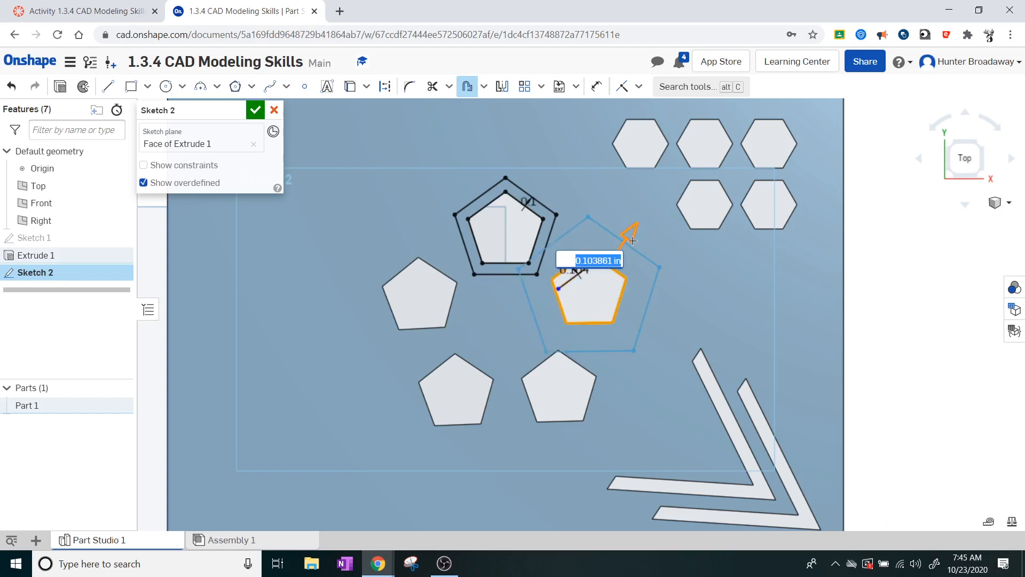
left_click(632, 240)
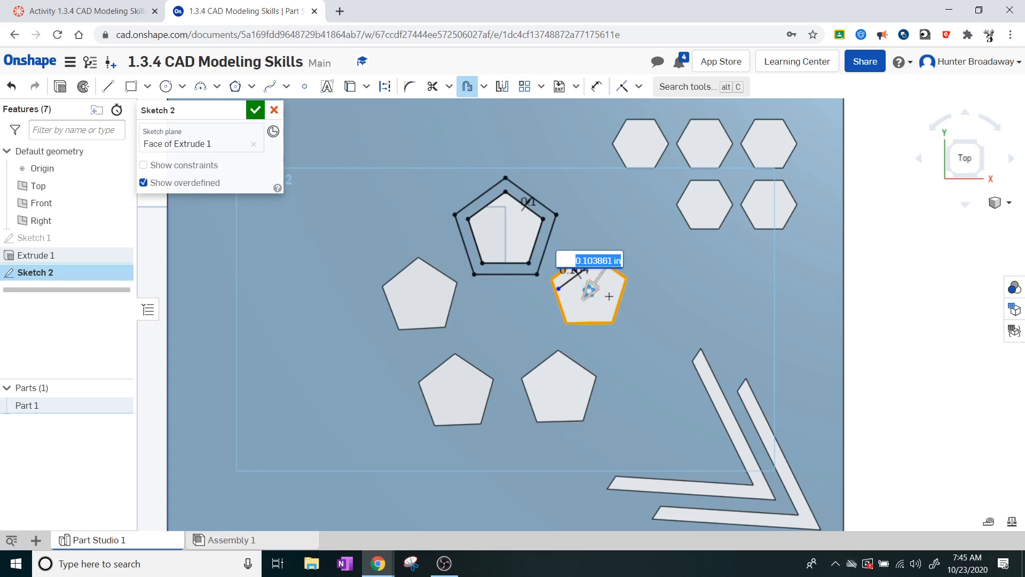
left_click(587, 292)
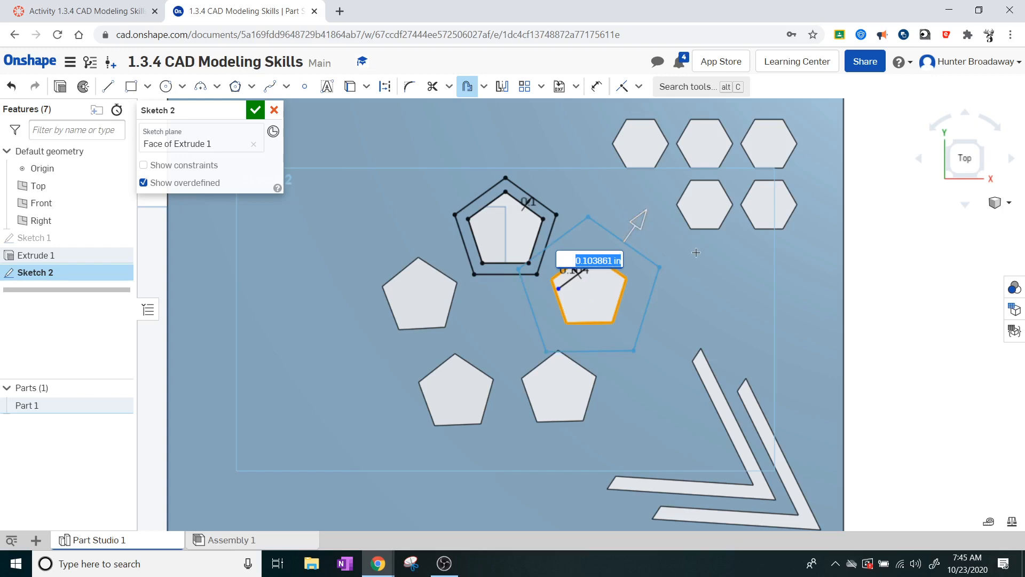
type("0.1")
key("Return")
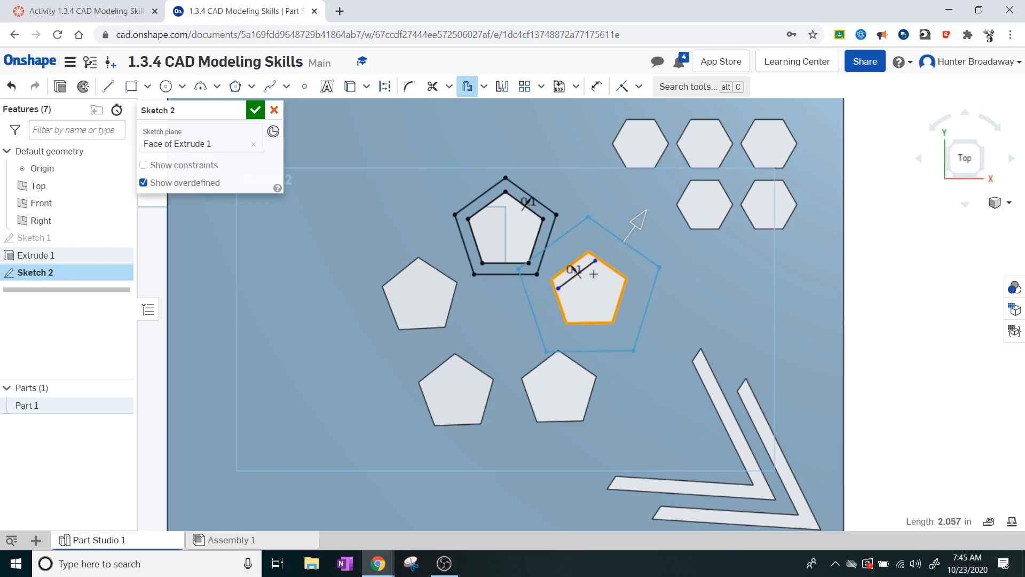
left_click(777, 233)
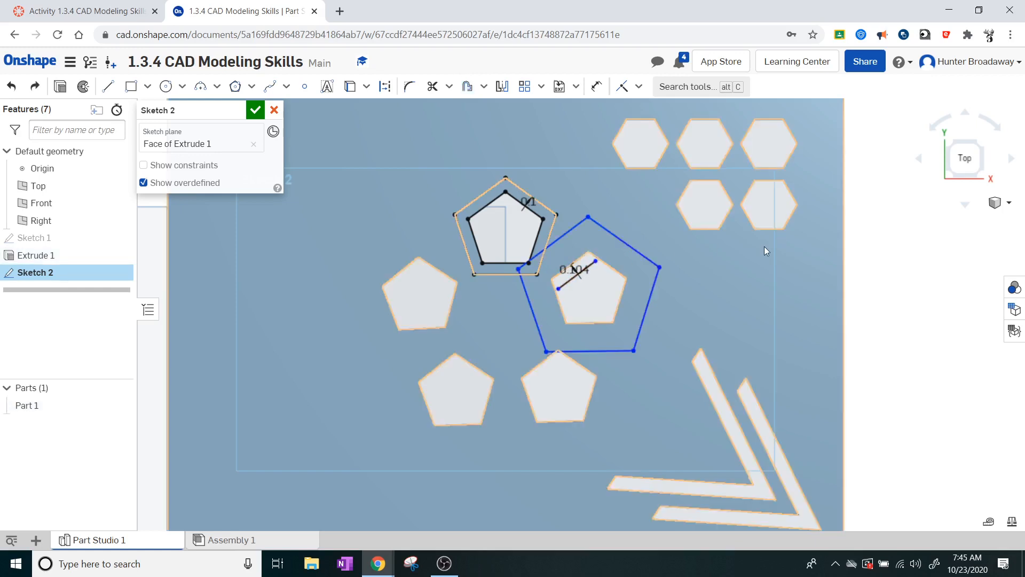
- Undo the offsets of the upper-right and topmost pentagons, keeping only the projected topmost pentagon
key("ctrl+z")
key("ctrl+z")
key("ctrl+z")
key("ctrl+z")
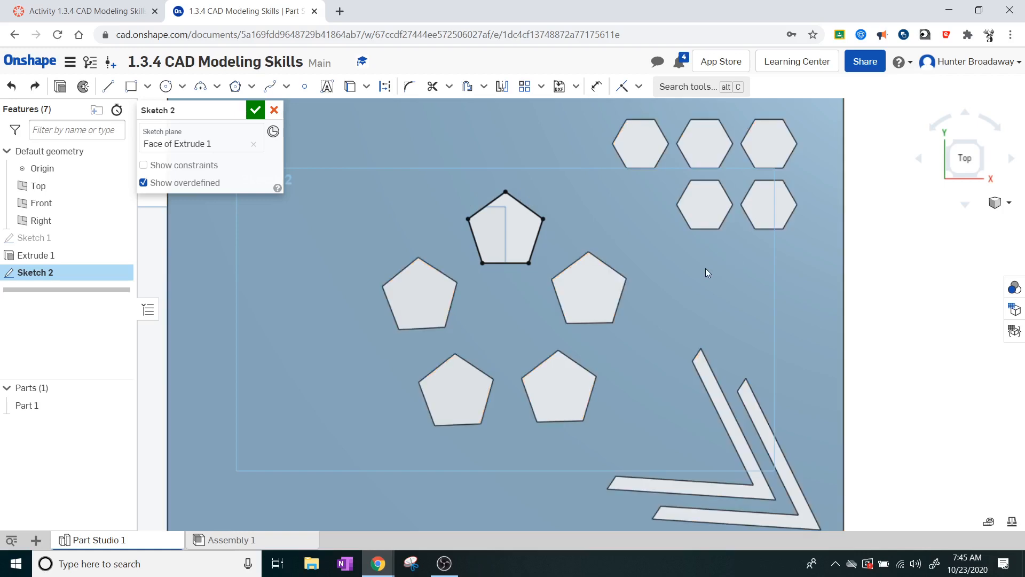
- Offset all five edges of the upper-right pentagonal cutout outward by 0.1 in
left_click(467, 86)
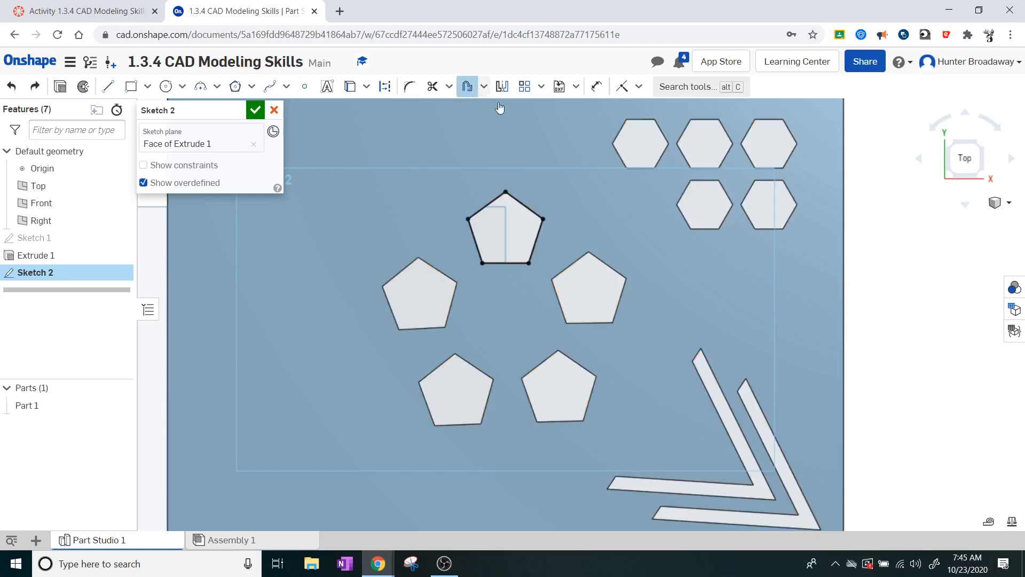
left_click(617, 273)
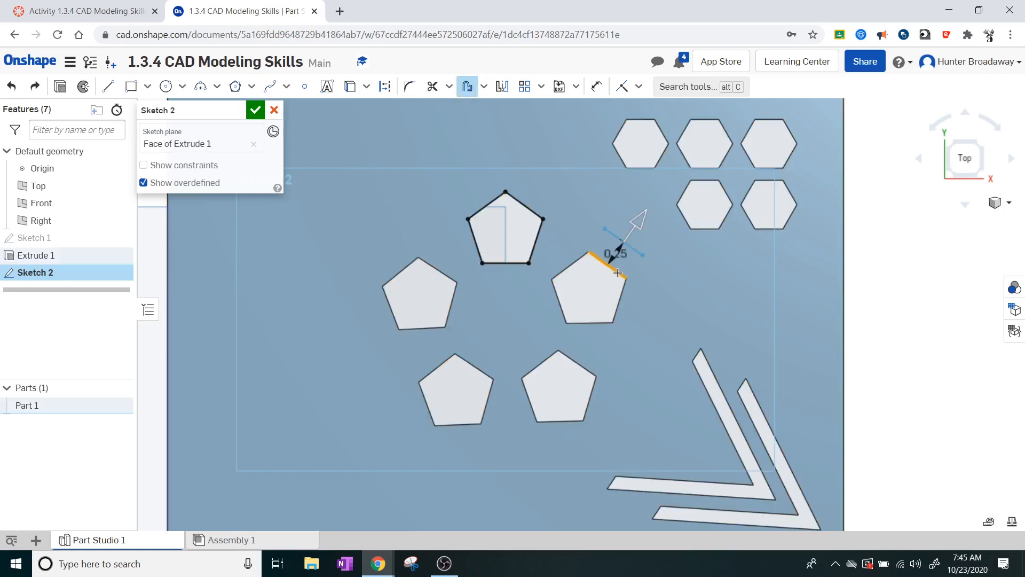
left_click(618, 300)
left_click(595, 323)
left_click(563, 317)
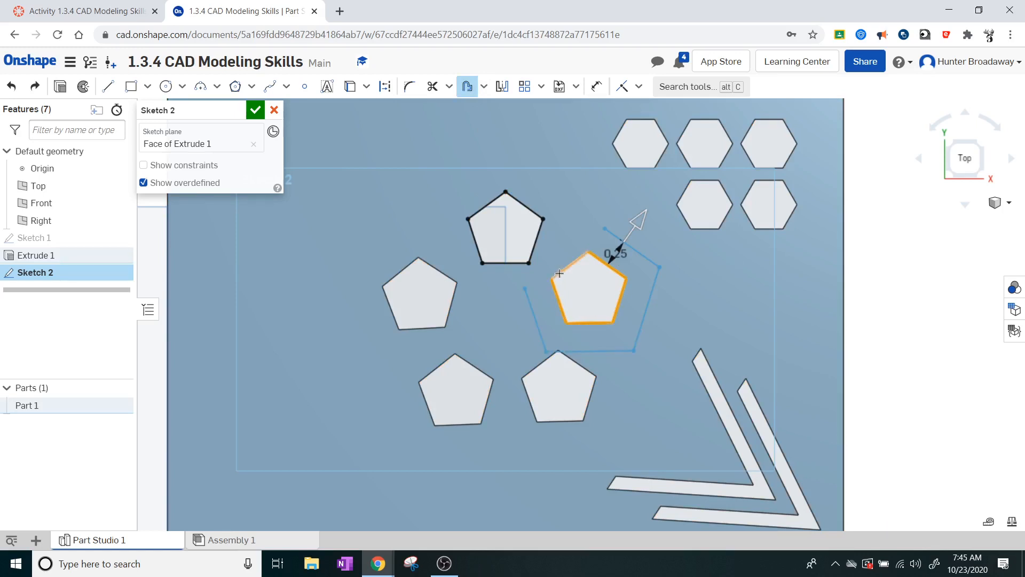
left_click(558, 273)
left_click_drag(639, 222, 630, 238)
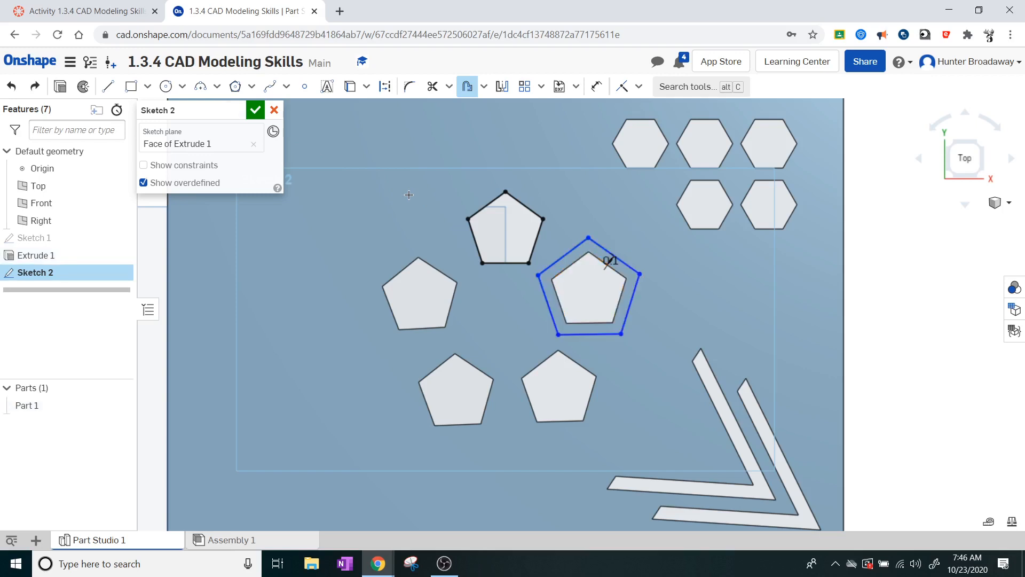
- Set the offset distance around the upper-right pentagonal cutout to 0.1 in
double_click(610, 260)
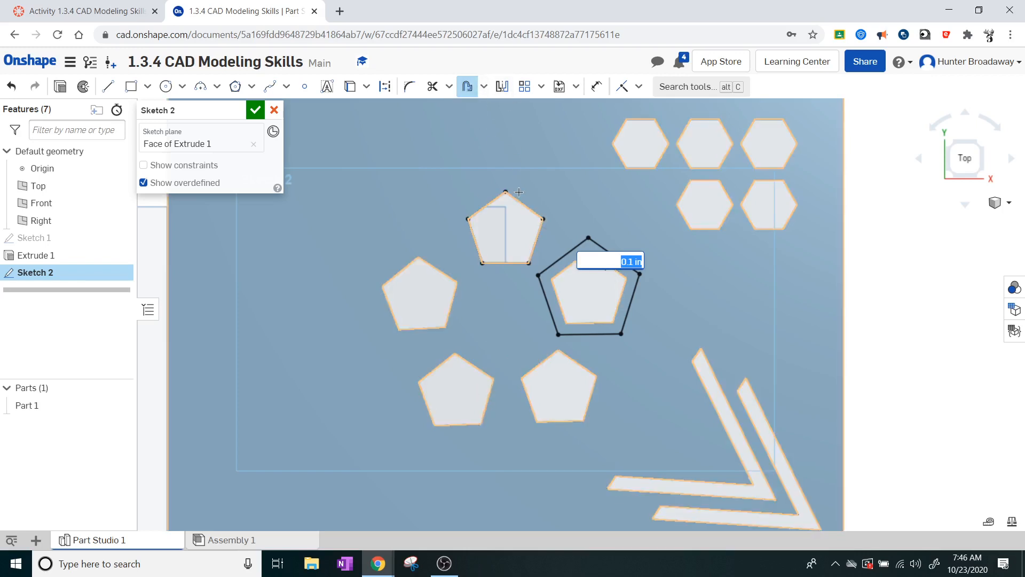
key("Return")
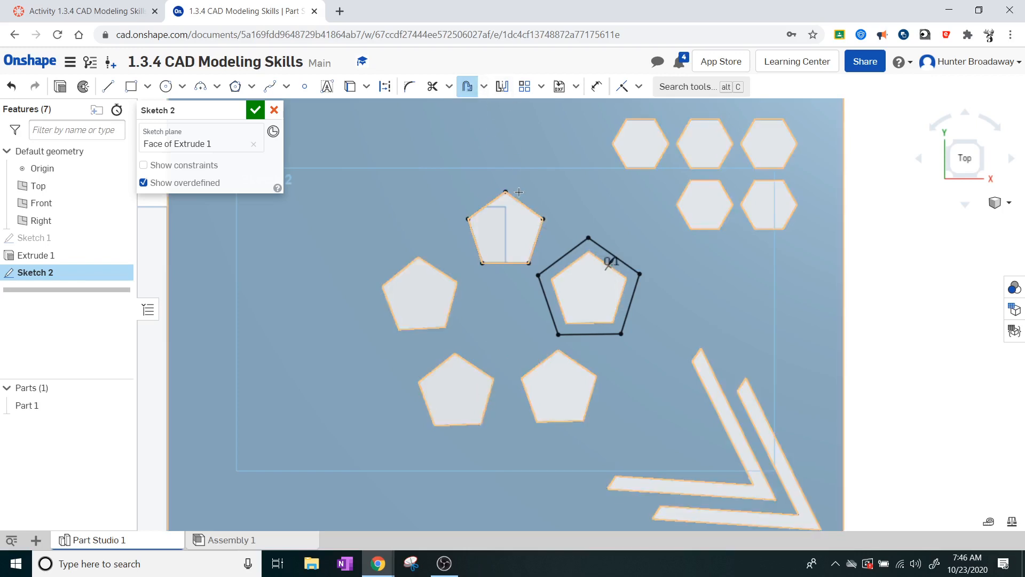
left_click(481, 375)
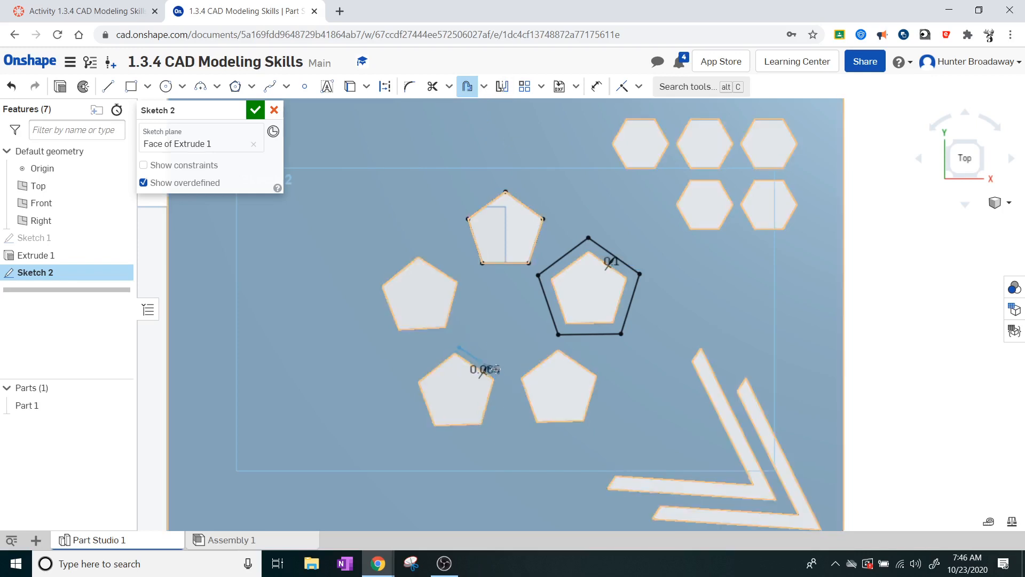
key("Escape")
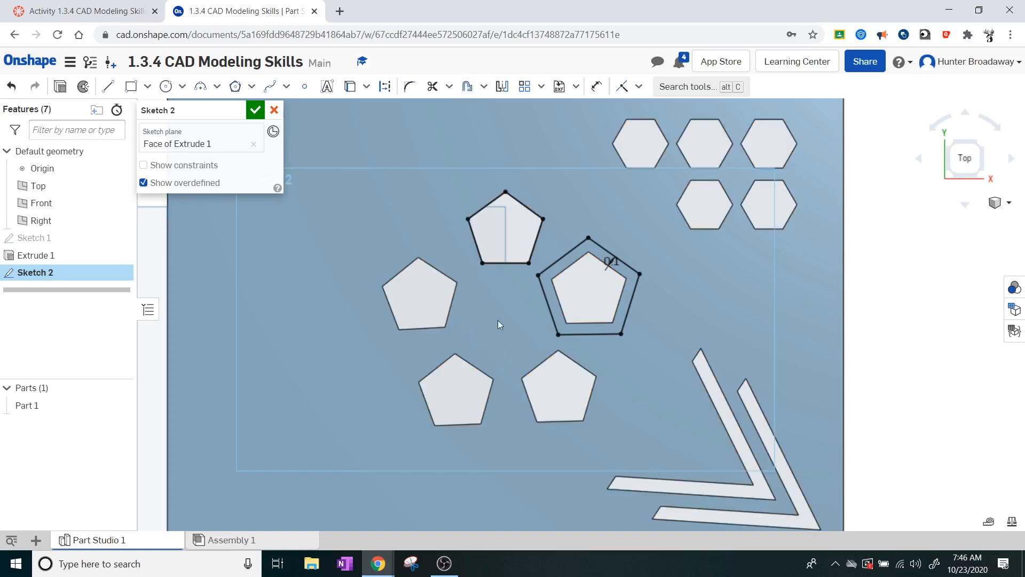
- Offset all five edges of the lower-left pentagonal cutout outward by 0.1 in
key("o")
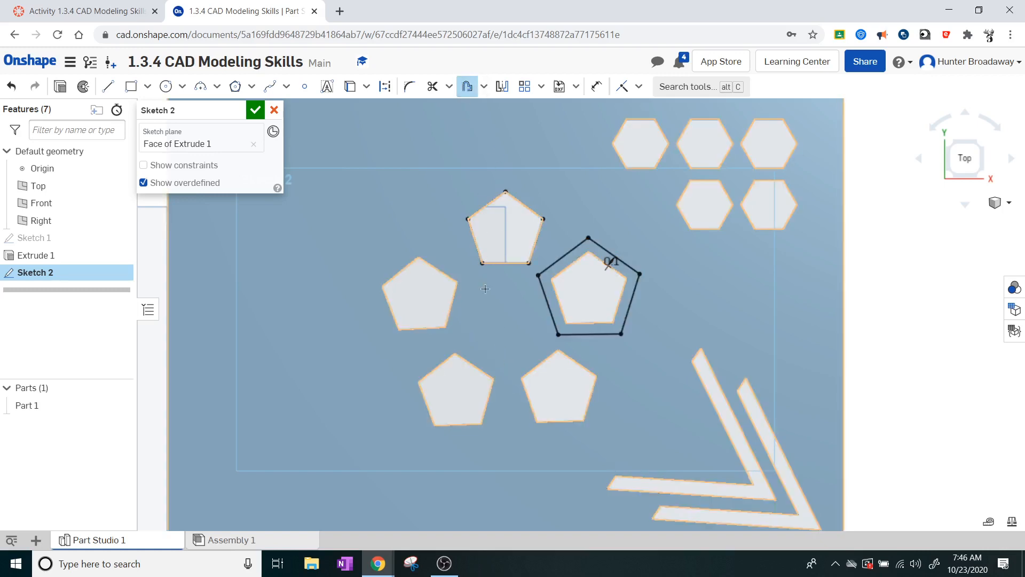
left_click(478, 367)
left_click(490, 388)
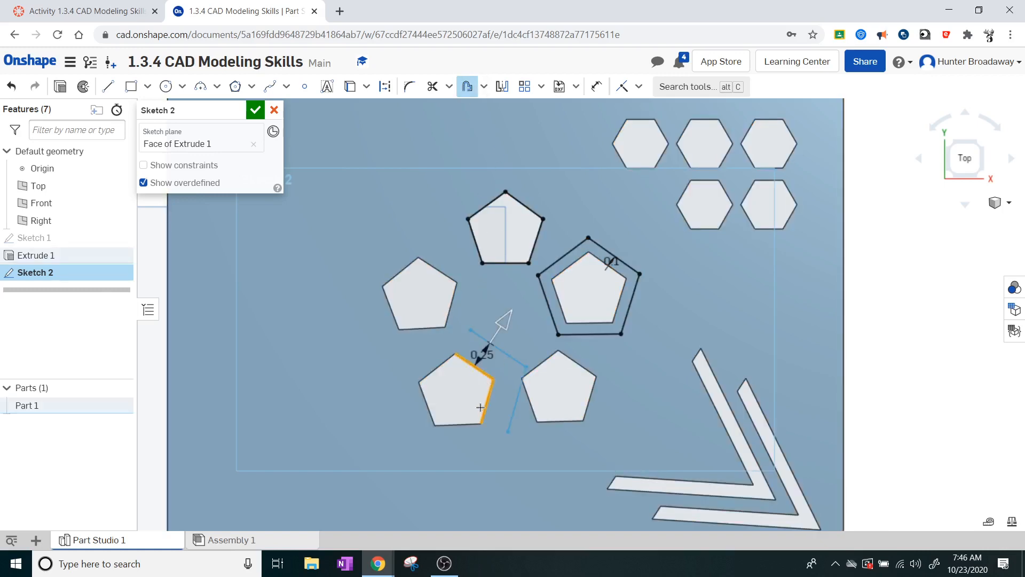
left_click(460, 425)
left_click(433, 412)
left_click(431, 375)
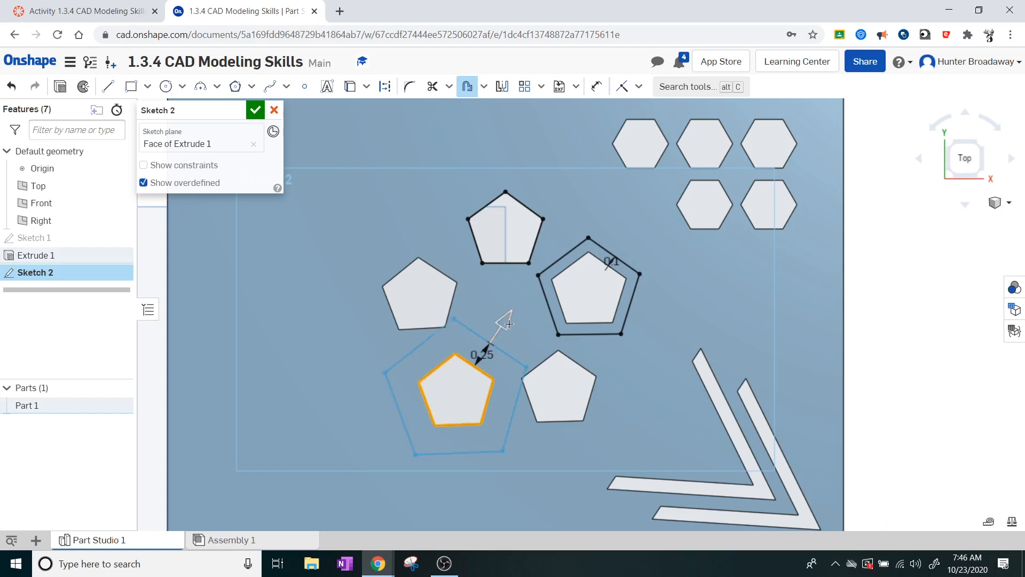
left_click_drag(505, 329, 499, 338)
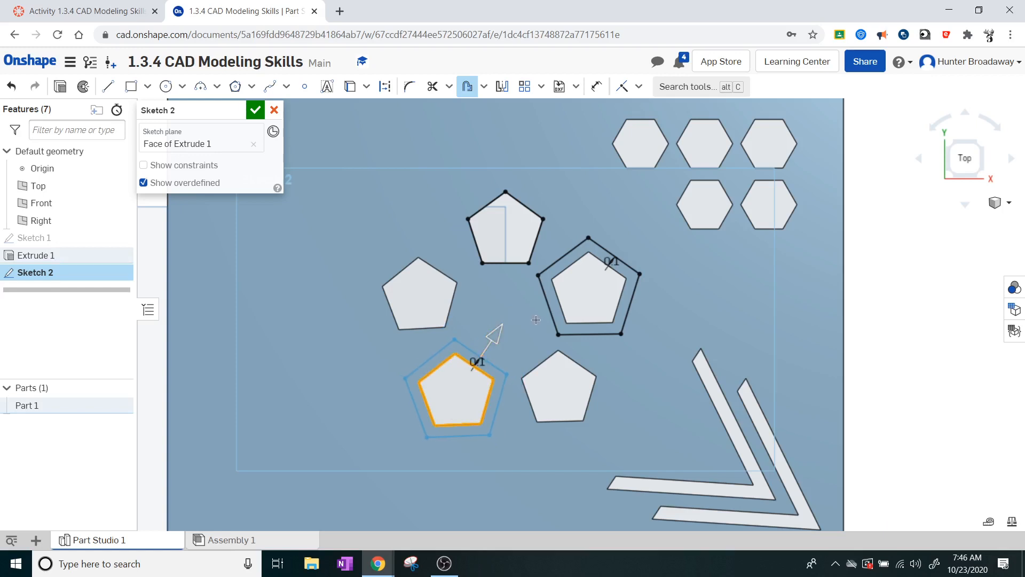
left_click(350, 258)
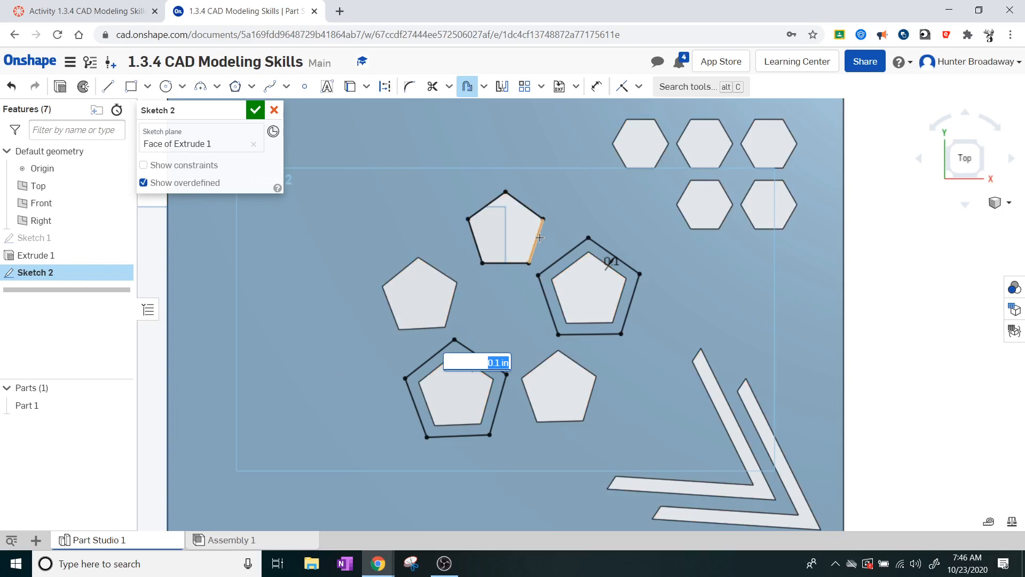
- Offset the five edges of the topmost projected pentagon outward by 0.05 in and finish the sketch
left_click(473, 237)
left_click(486, 204)
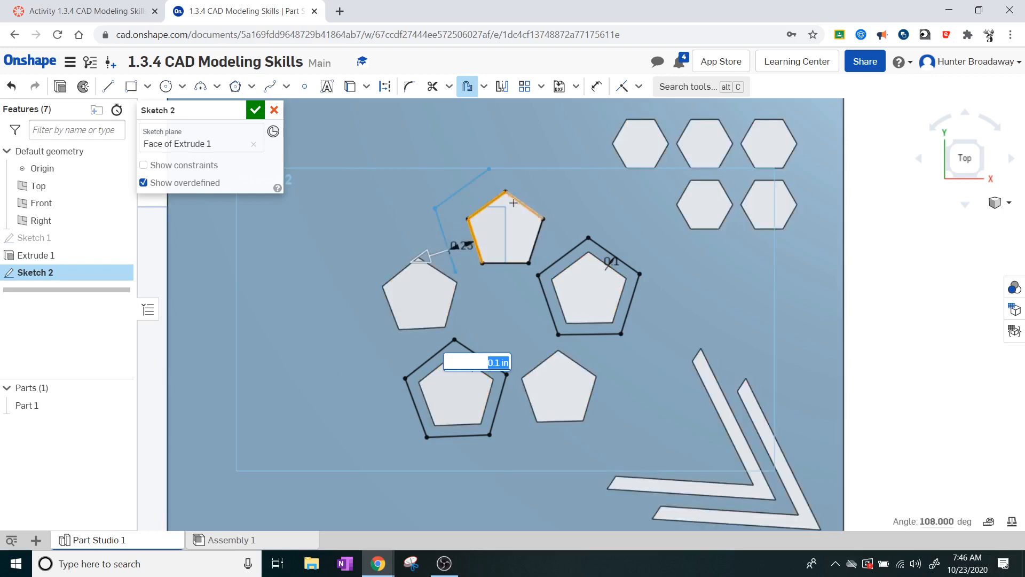
left_click(517, 204)
left_click(536, 240)
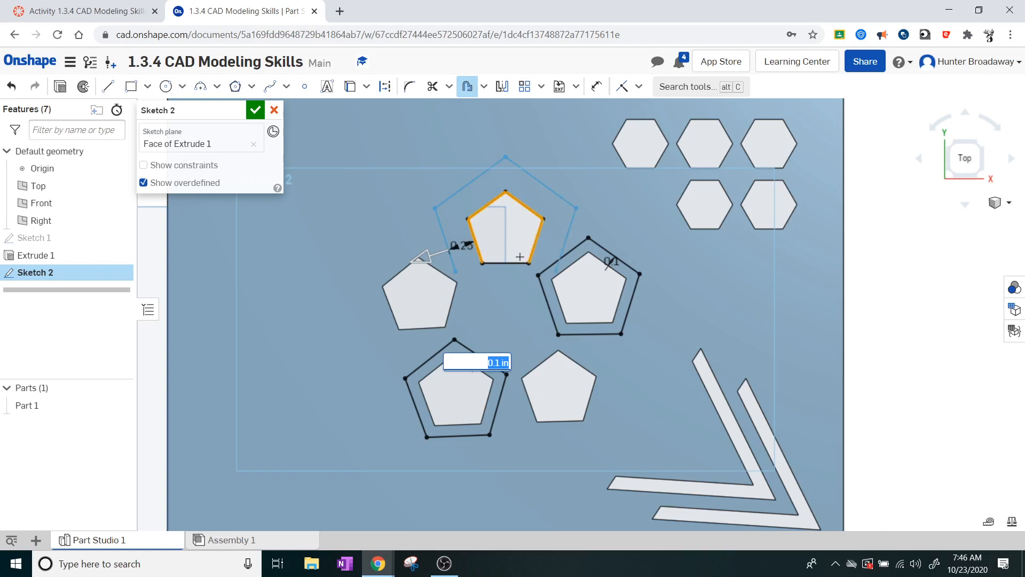
left_click(514, 261)
left_click_drag(431, 256, 443, 253)
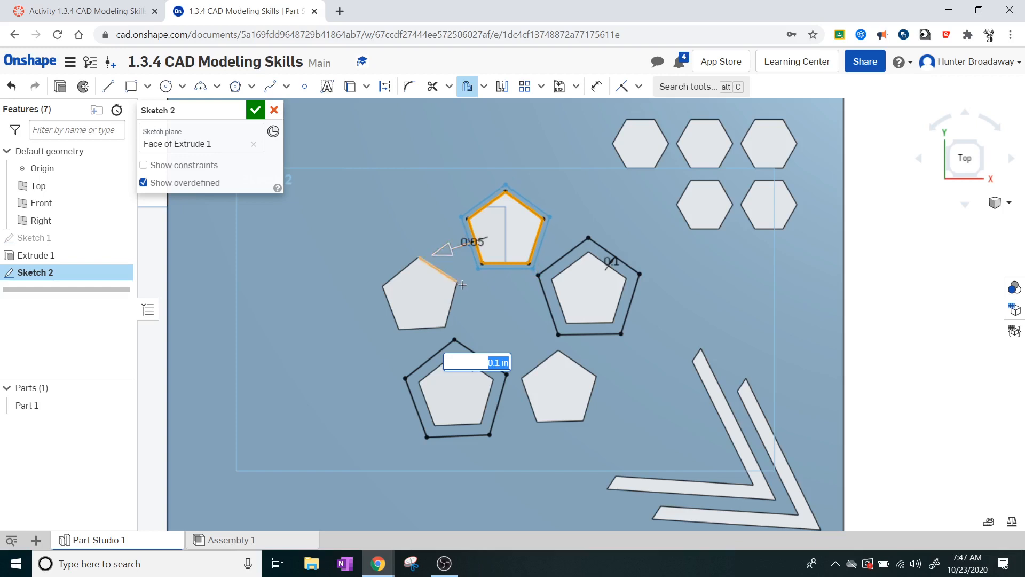
key("Return")
left_click(476, 336)
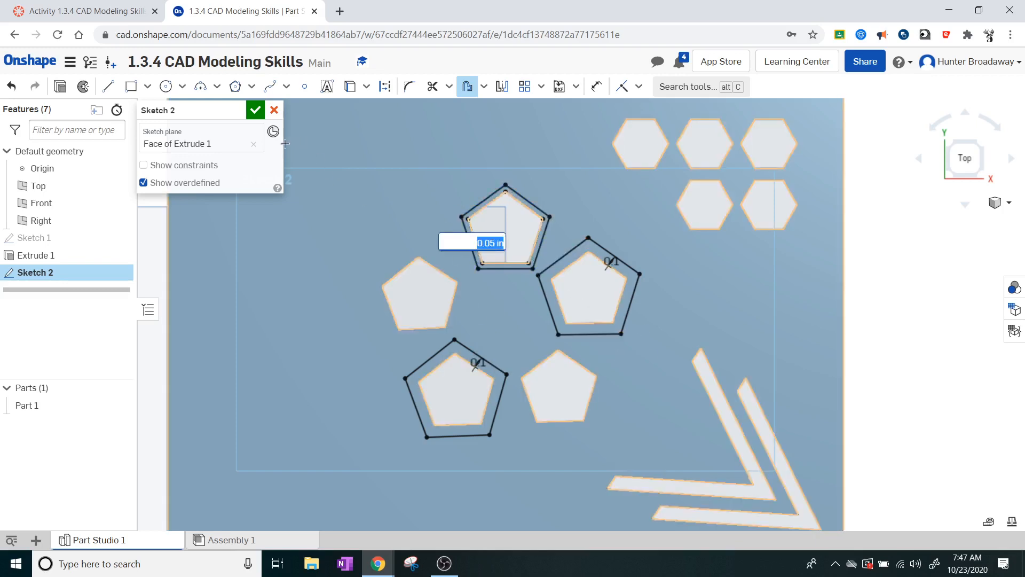
left_click(259, 112)
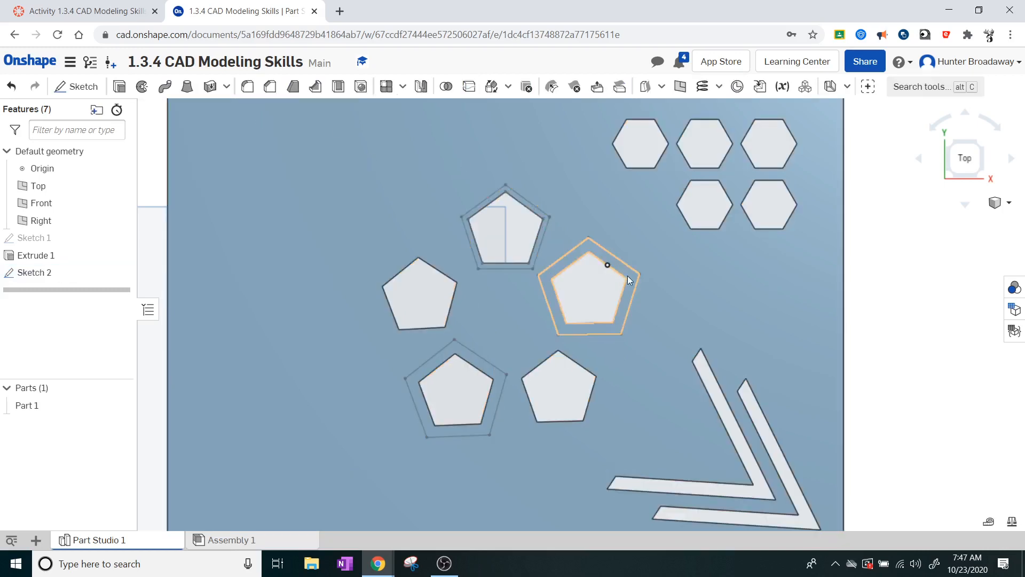
- Extrude the three pentagonal ring regions of Sketch 2 upward by 0.5 in, adding them to the plate
left_click(120, 87)
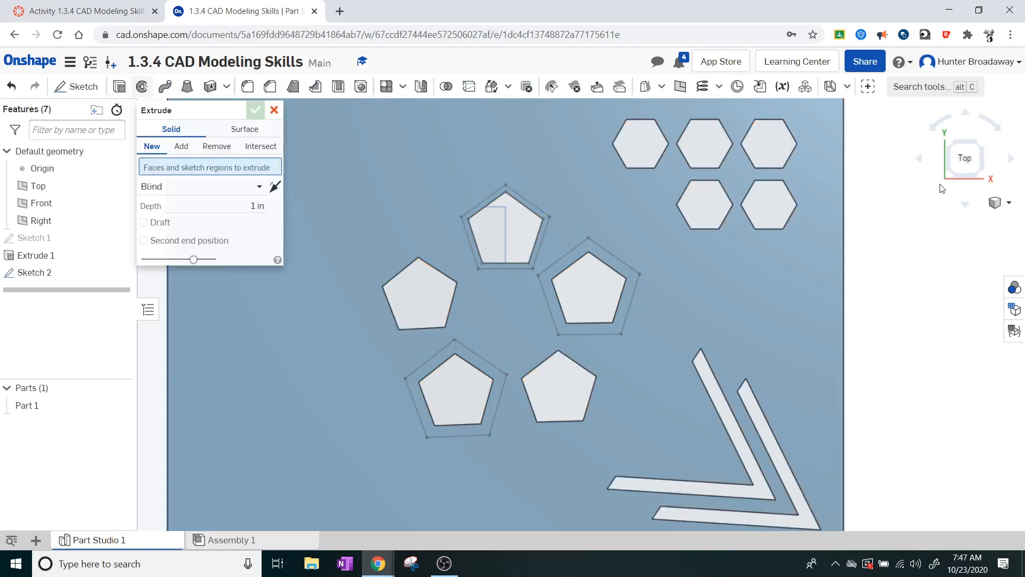
left_click(981, 180)
scroll(661, 265, "up", 5)
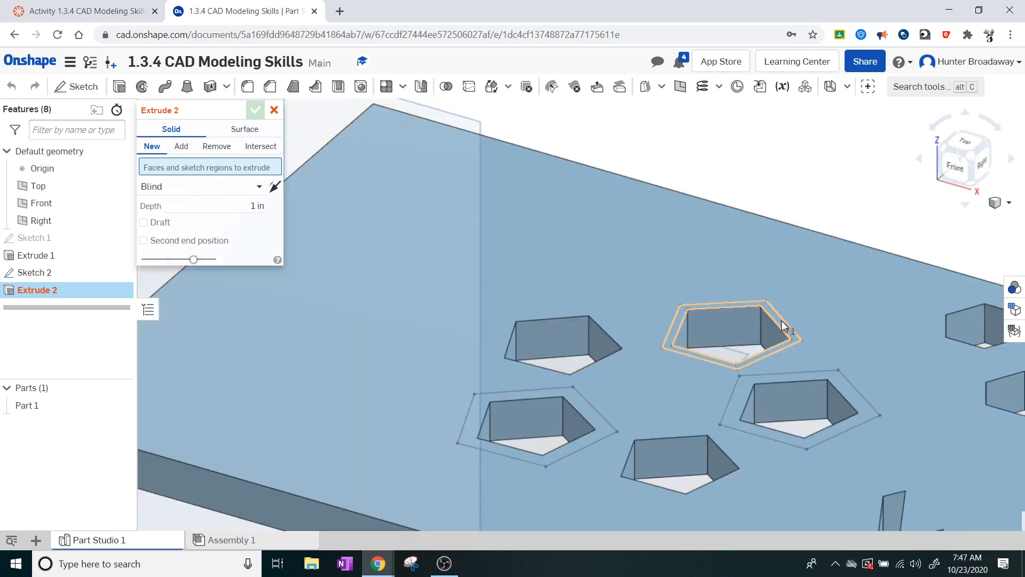
left_click(782, 321)
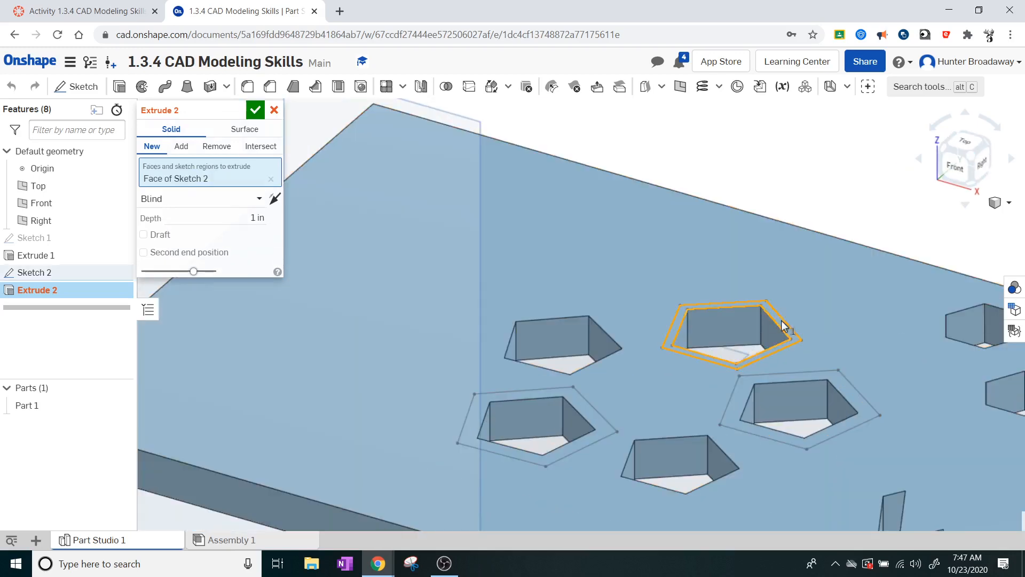
left_click(841, 390)
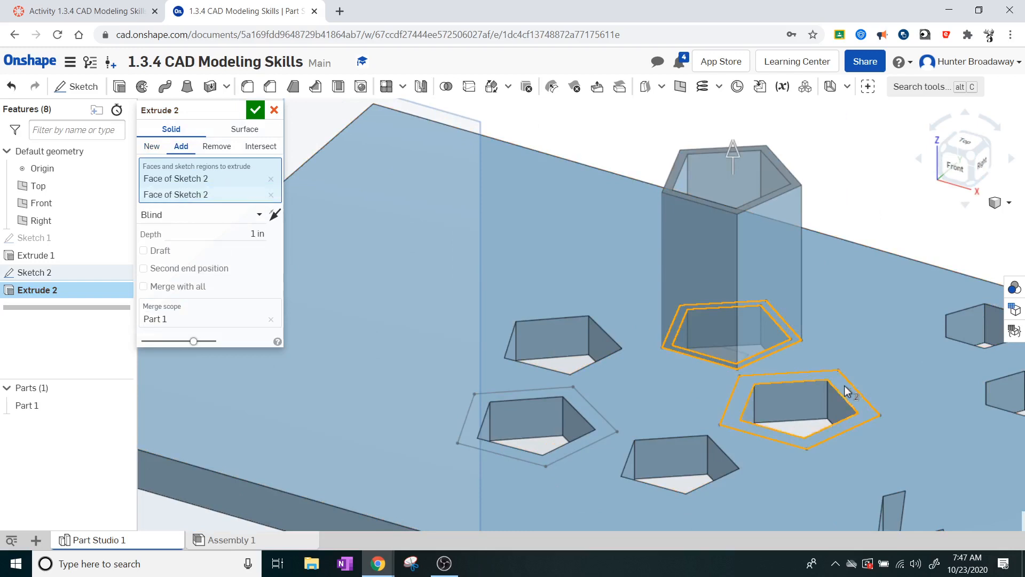
left_click(584, 413)
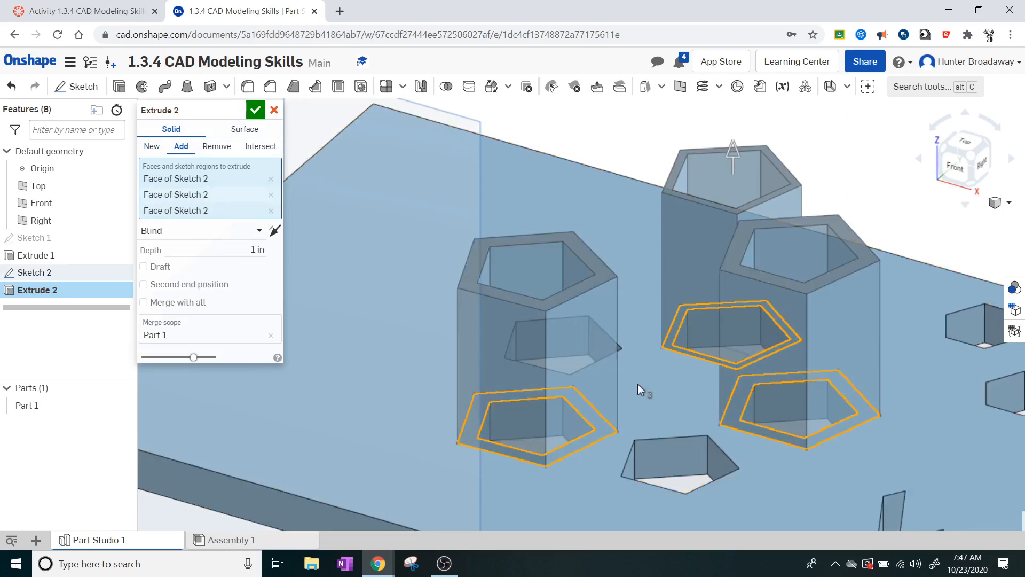
left_click(237, 249)
key("Return")
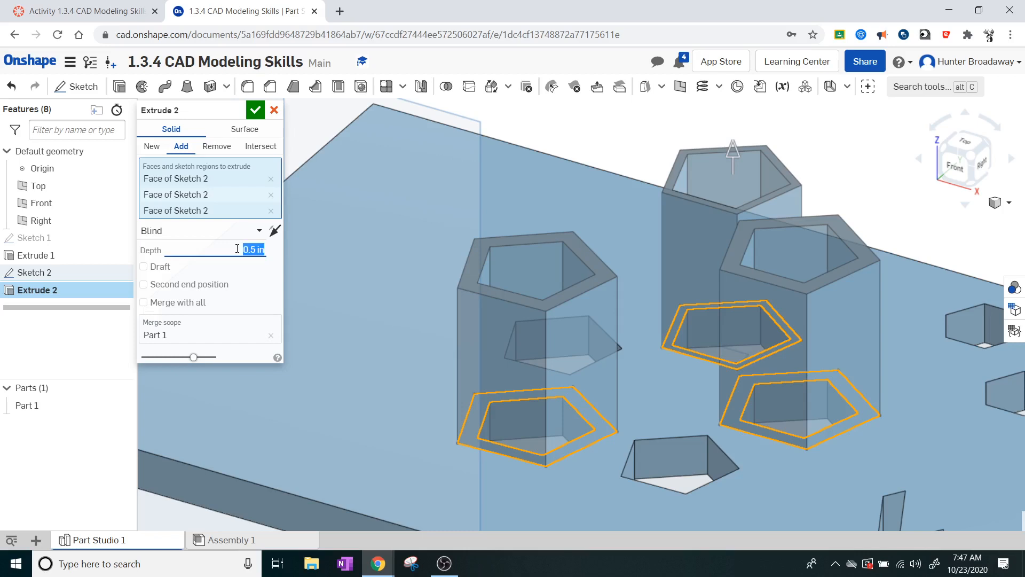
left_click(254, 111)
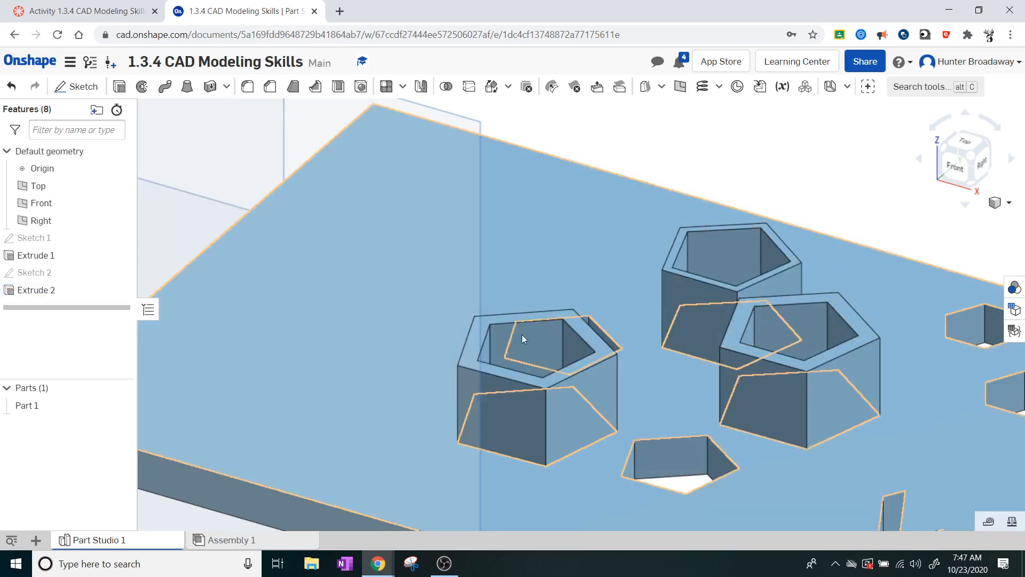
- Inspect the extruded pentagonal rings, check the activity page's offset and corner fillet instructions, and return to Onshape
left_click(963, 140)
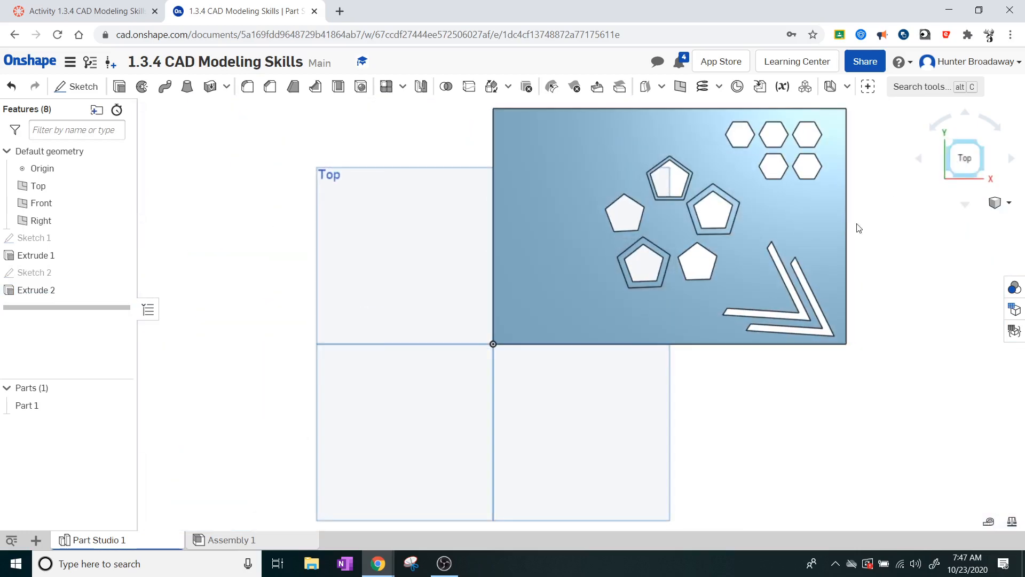
scroll(760, 187, "up", 6)
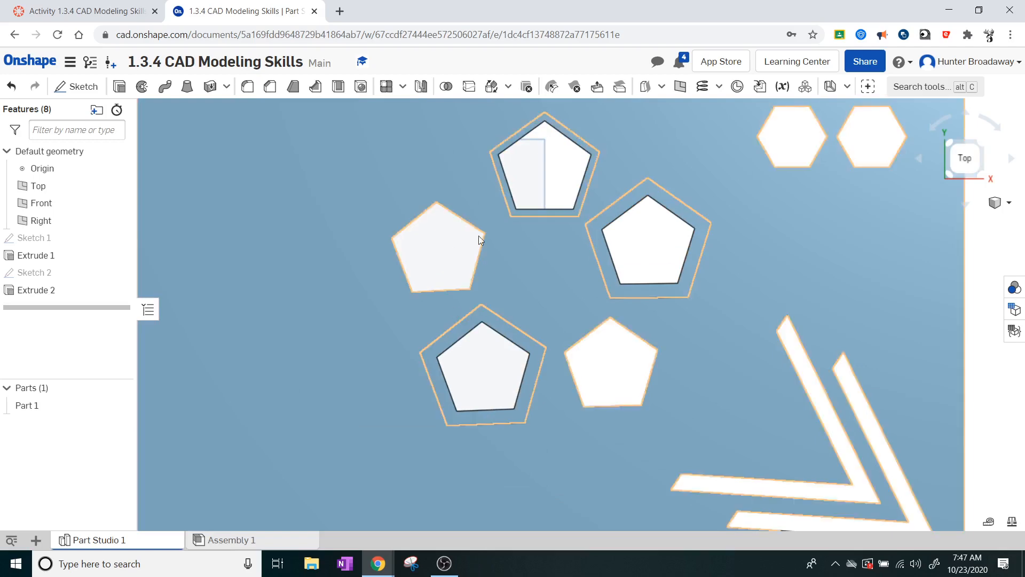
left_click(981, 173)
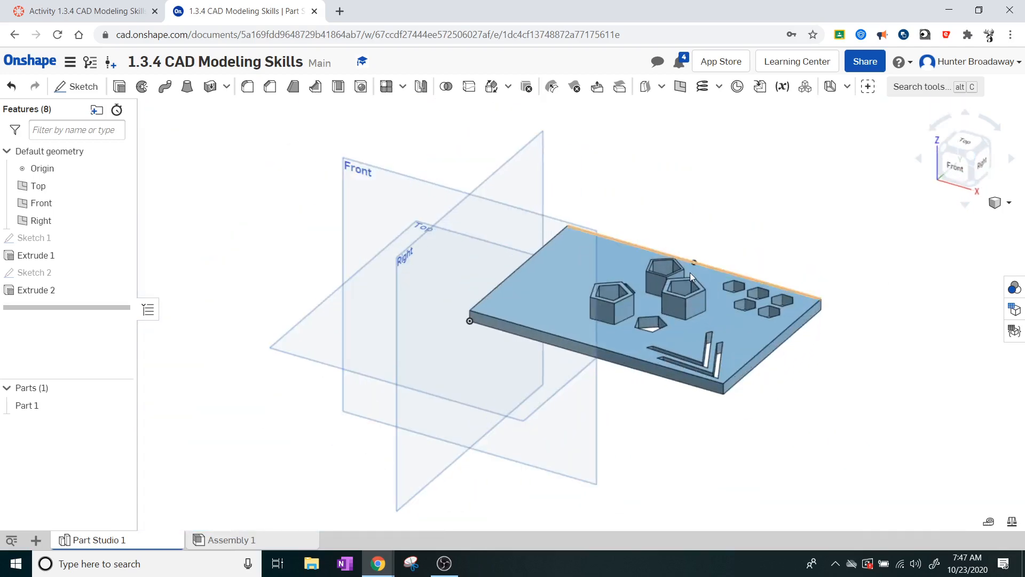
scroll(689, 275, "up", 4)
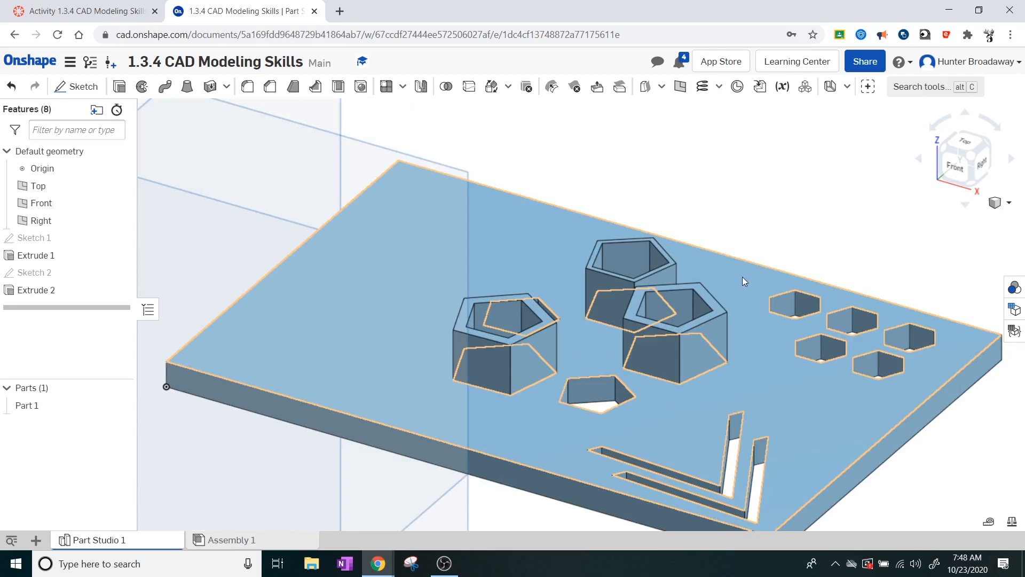
scroll(581, 297, "up", 3)
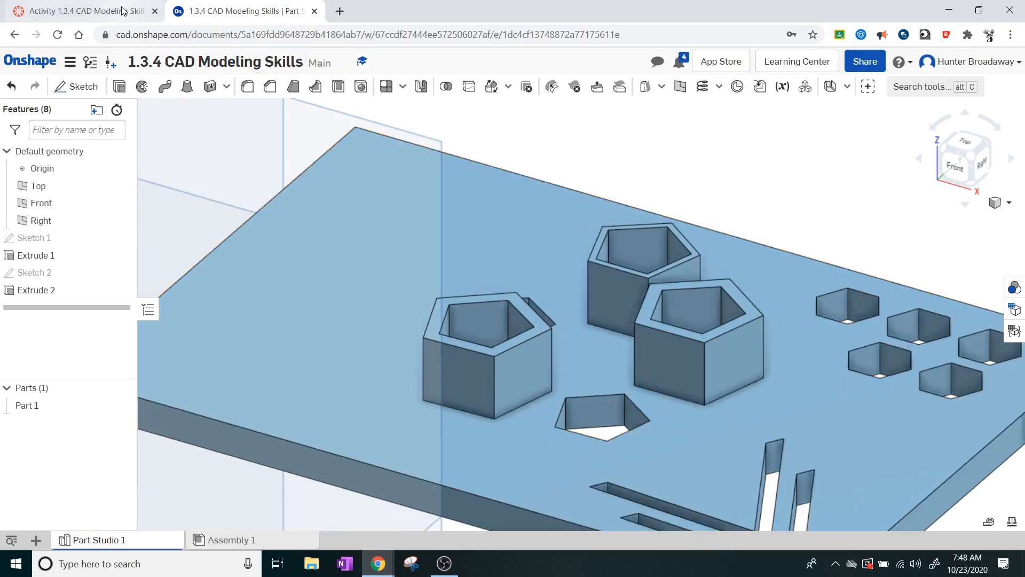
left_click(86, 11)
scroll(547, 401, "down", 5)
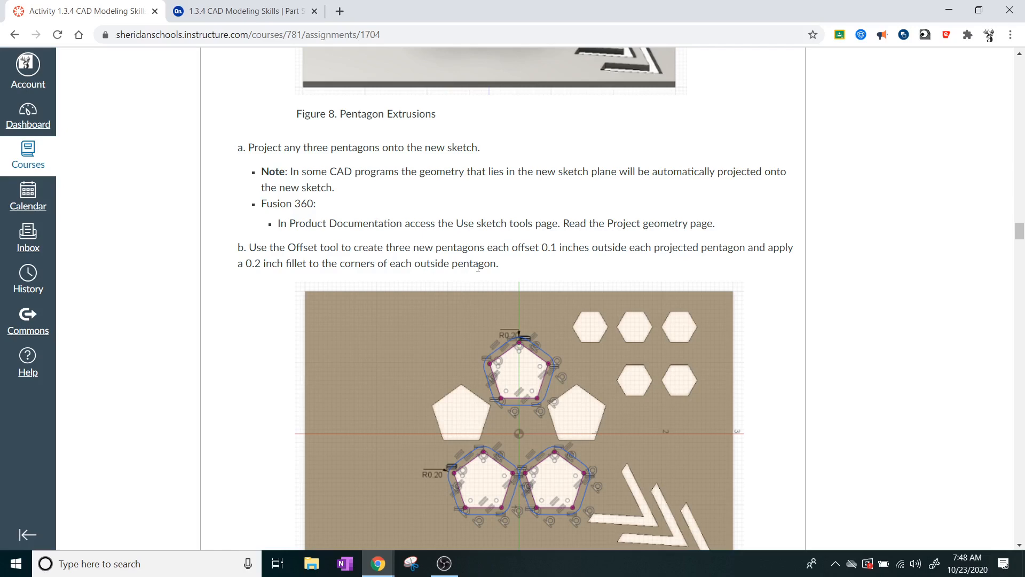
left_click(284, 9)
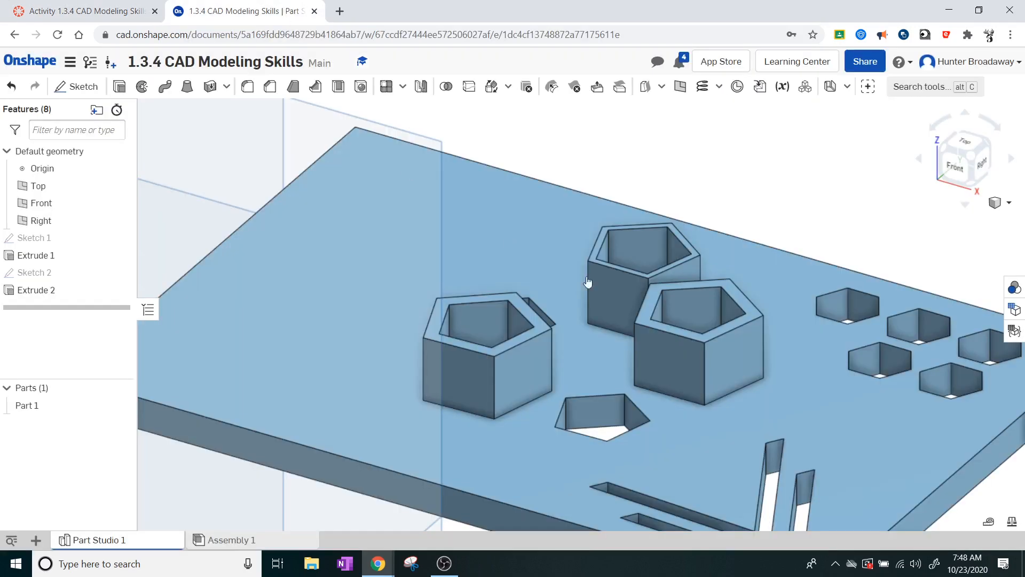
scroll(784, 416, "up", 3)
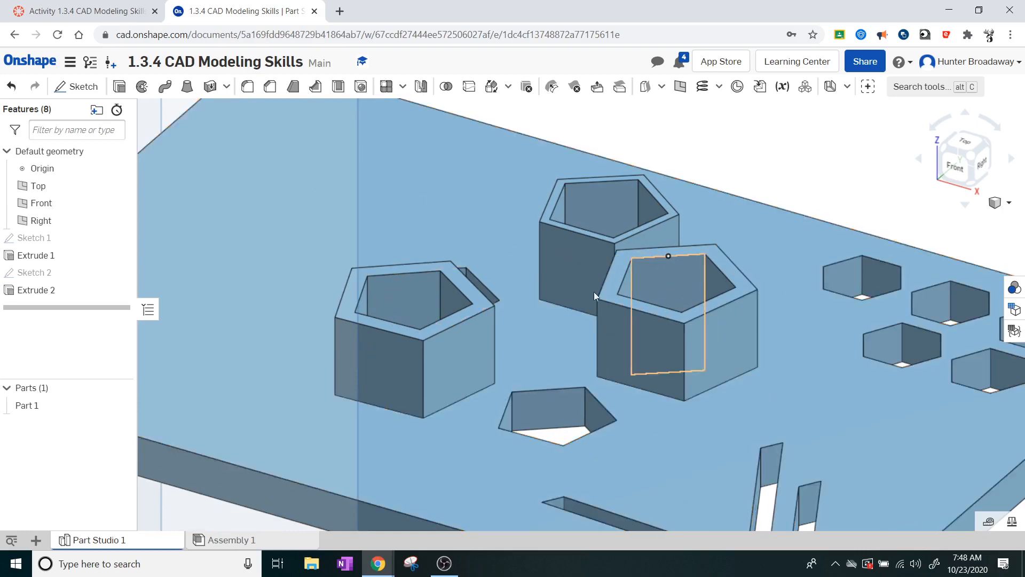
right_click_drag(810, 340, 751, 337)
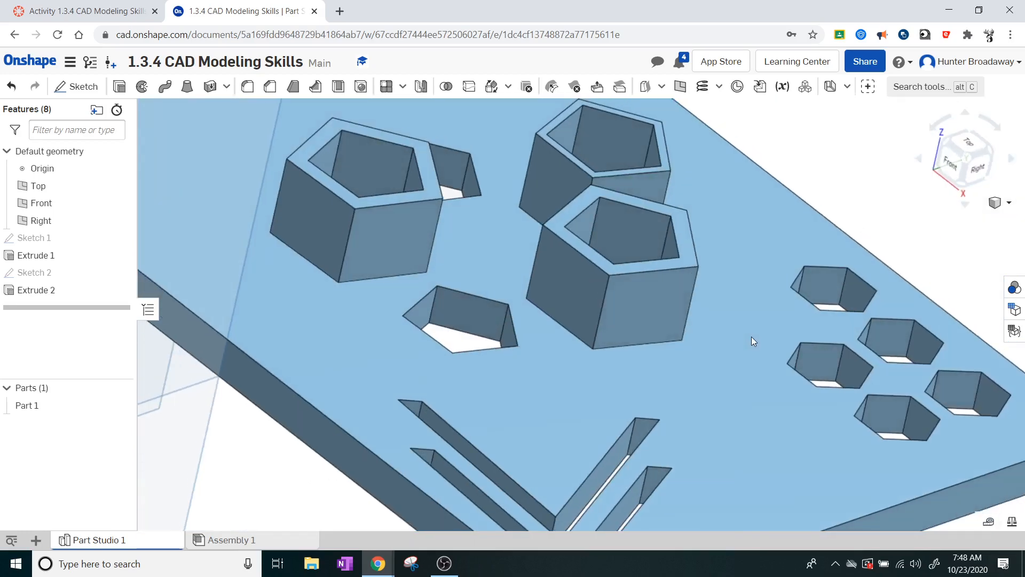
left_click(967, 160)
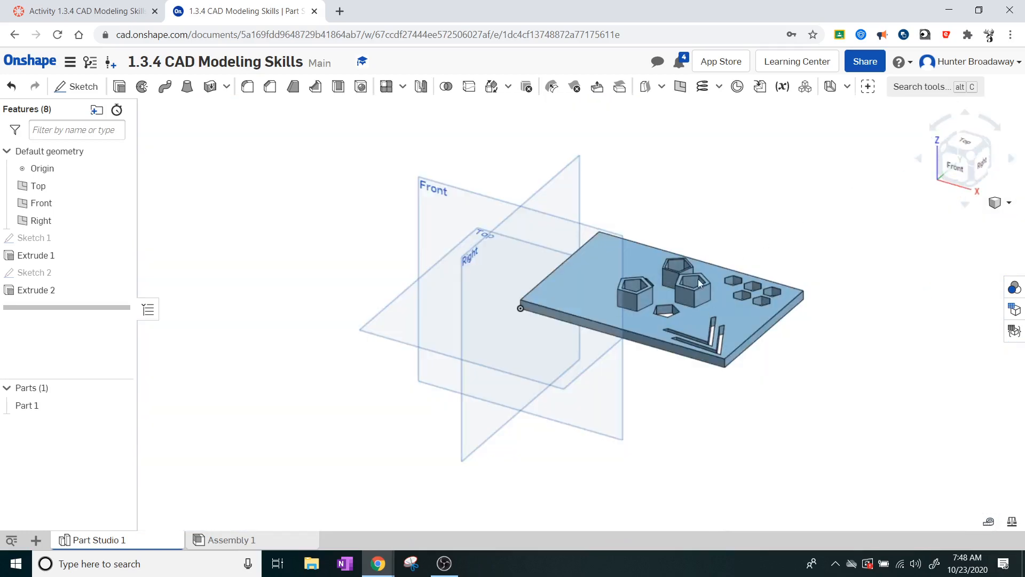
scroll(703, 313, "up", 10)
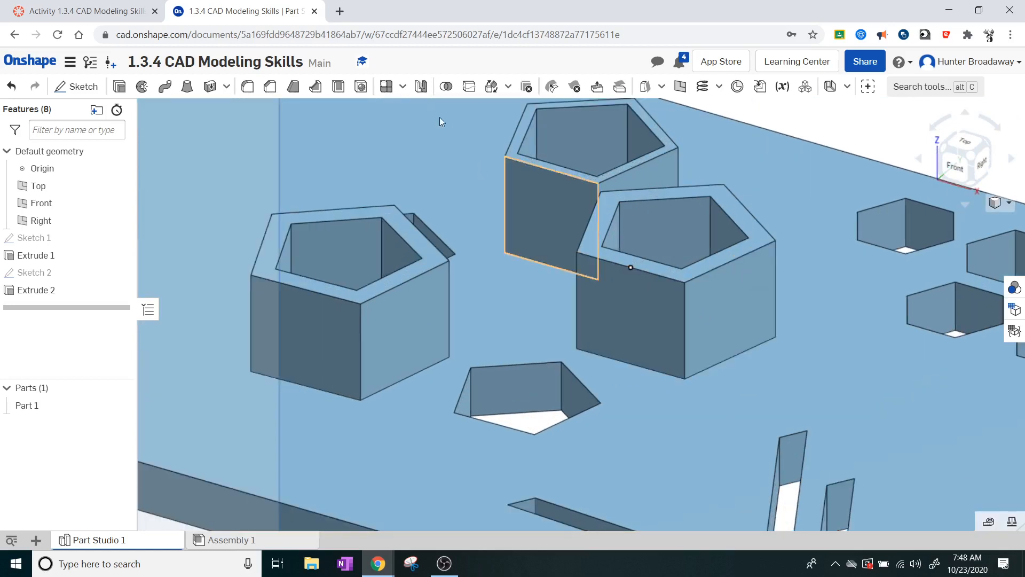
left_click(247, 86)
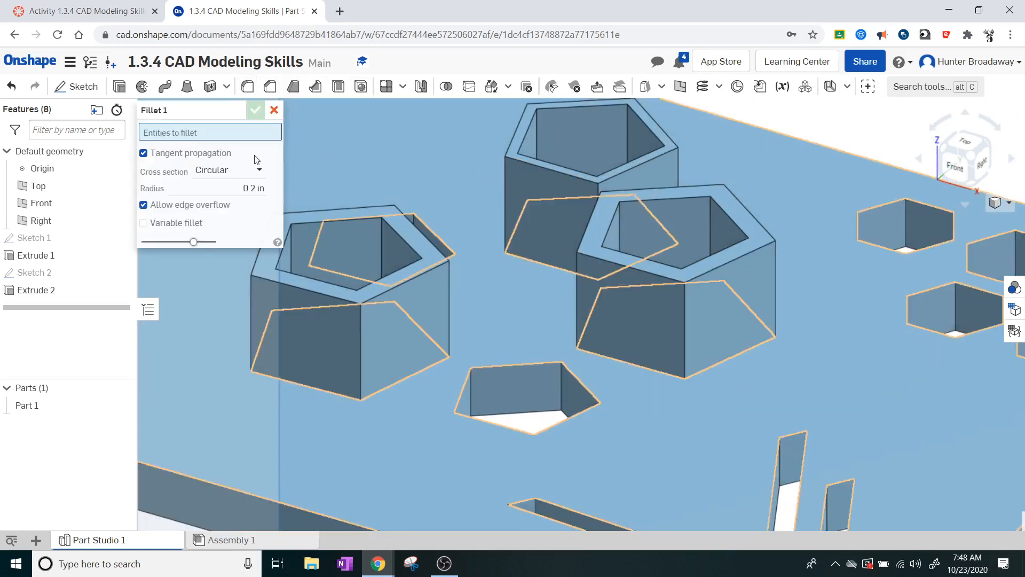
left_click(742, 354)
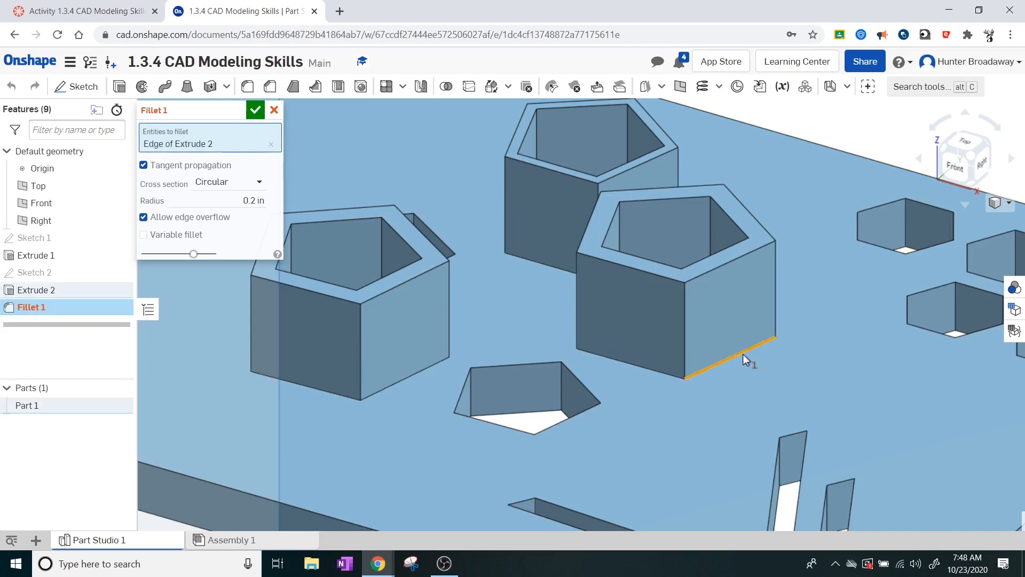
left_click(632, 363)
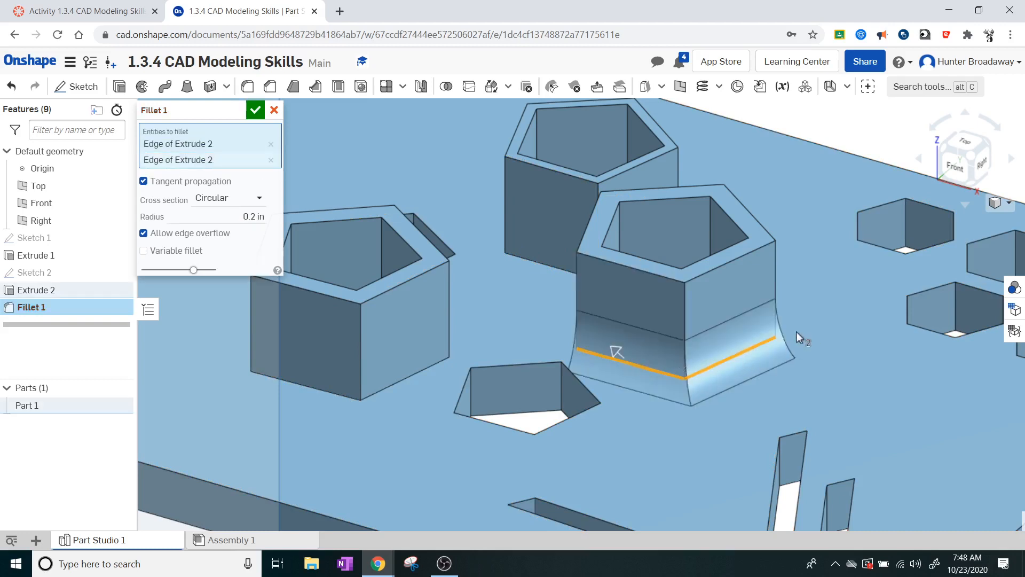
left_click(944, 154)
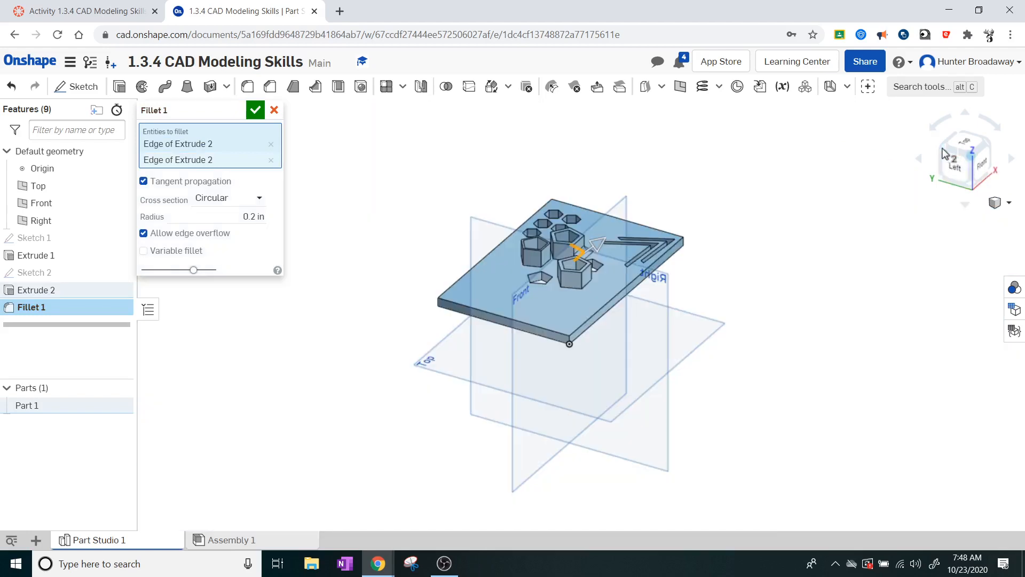
scroll(552, 263, "up", 5)
scroll(549, 290, "up", 5)
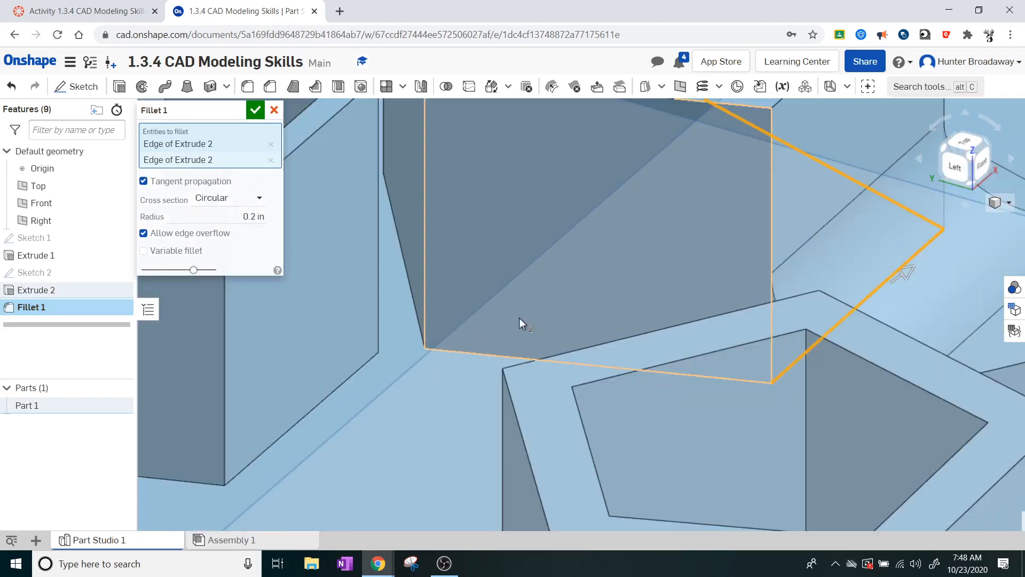
left_click(483, 354)
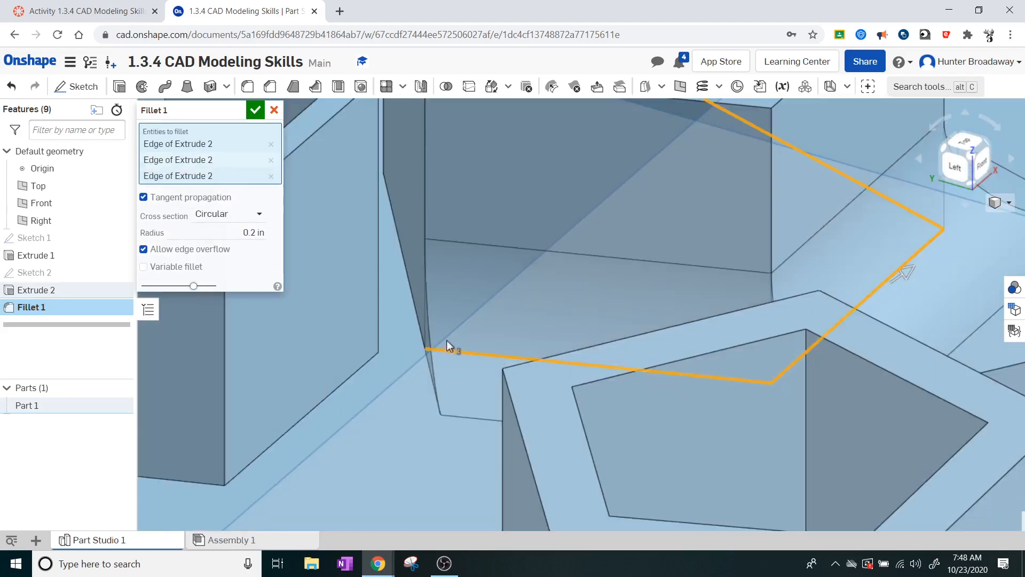
left_click(412, 305)
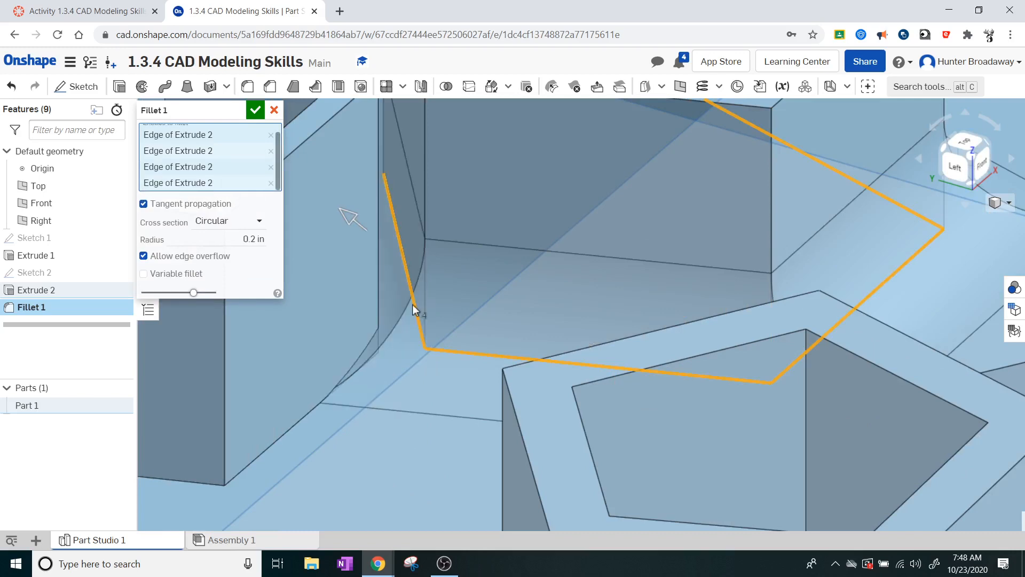
scroll(436, 301, "down", 3)
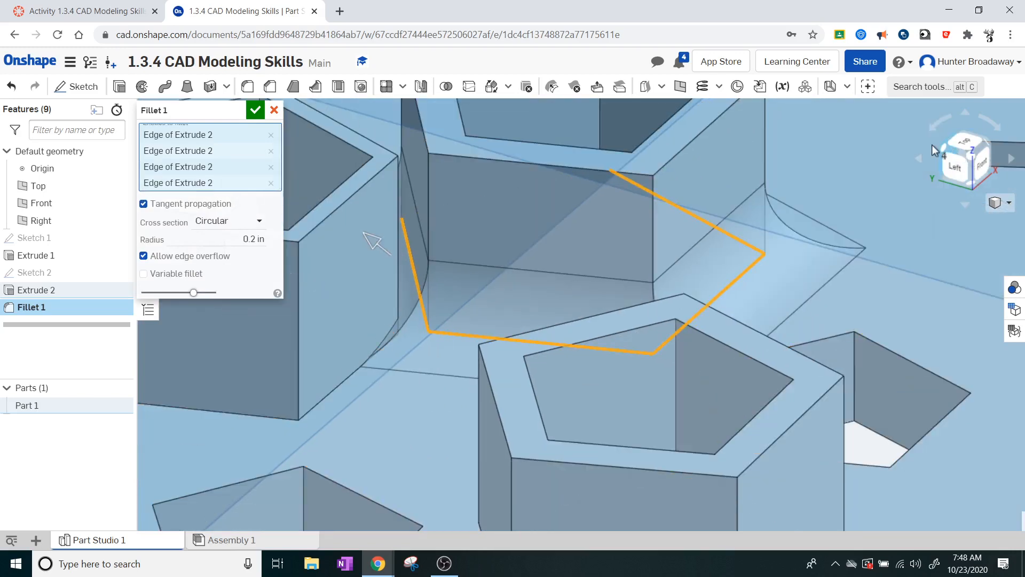
left_click(946, 155)
scroll(440, 337, "up", 10)
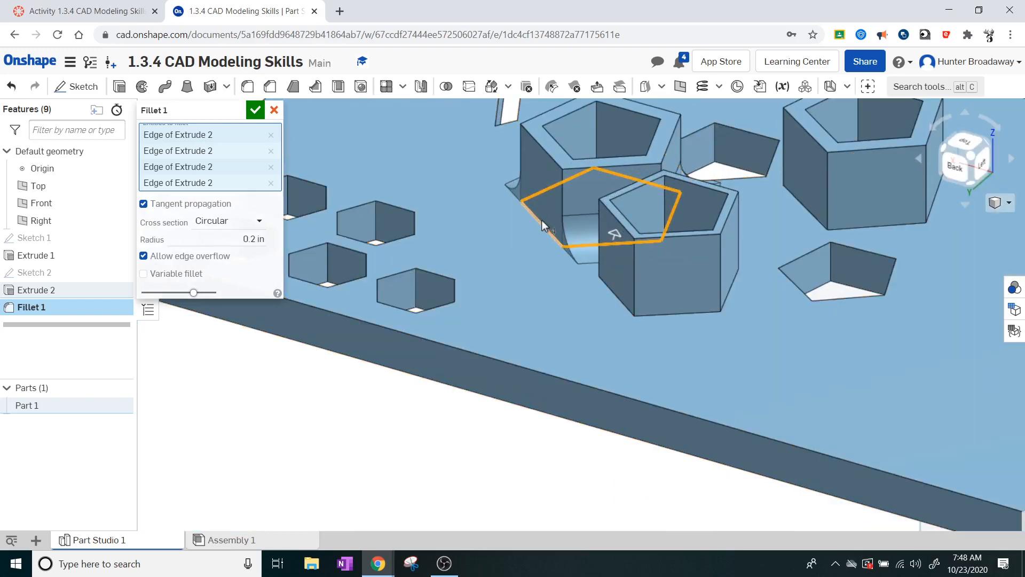
left_click(543, 224)
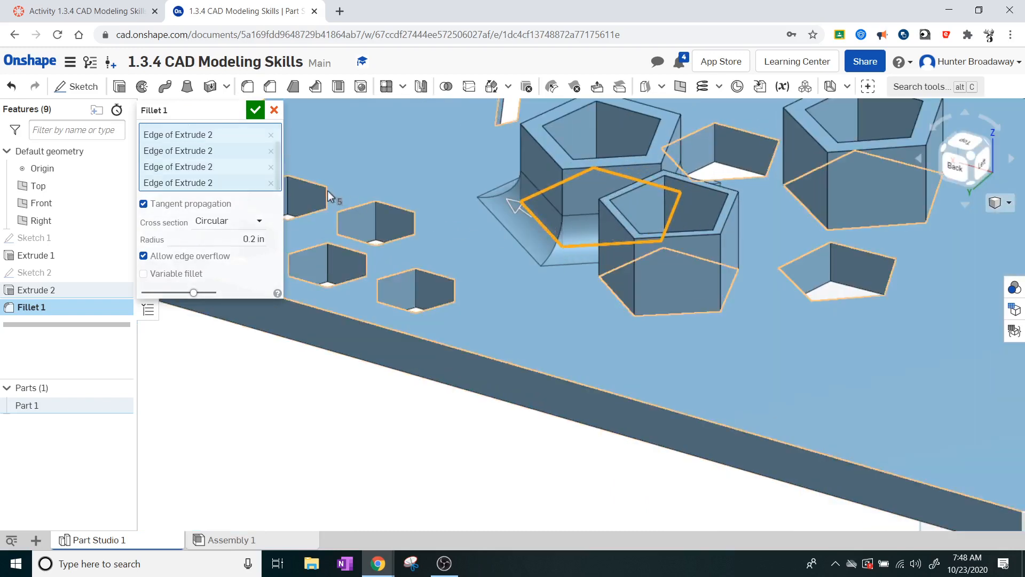
scroll(805, 279, "down", 3)
scroll(803, 252, "down", 4)
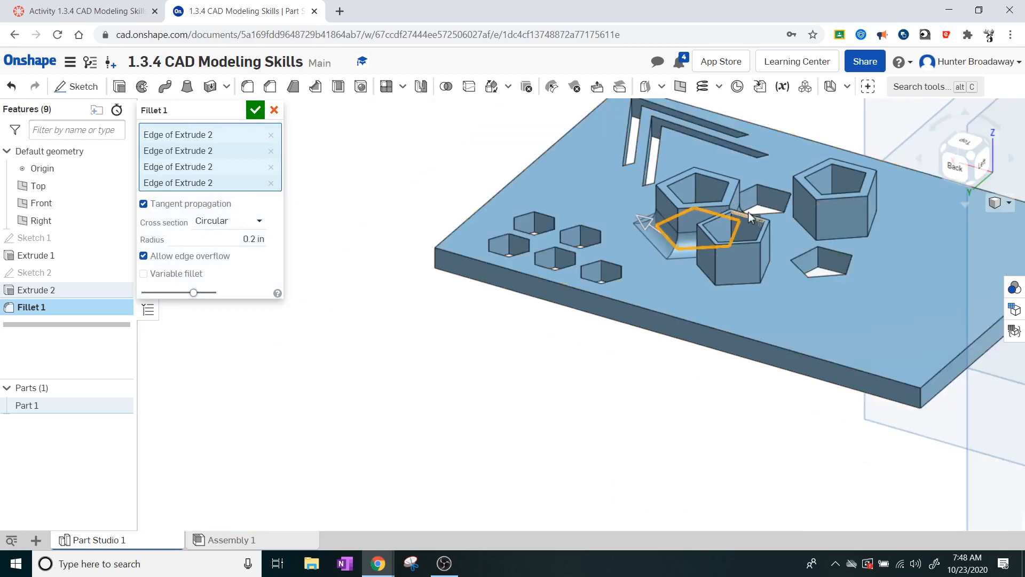
middle_click_drag(653, 311, 605, 329)
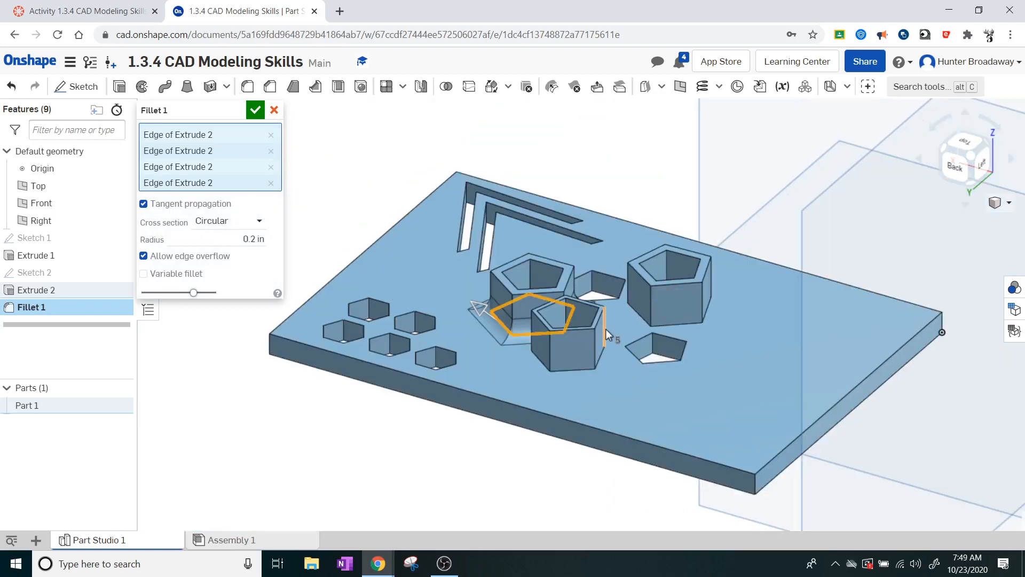
scroll(594, 337, "up", 5)
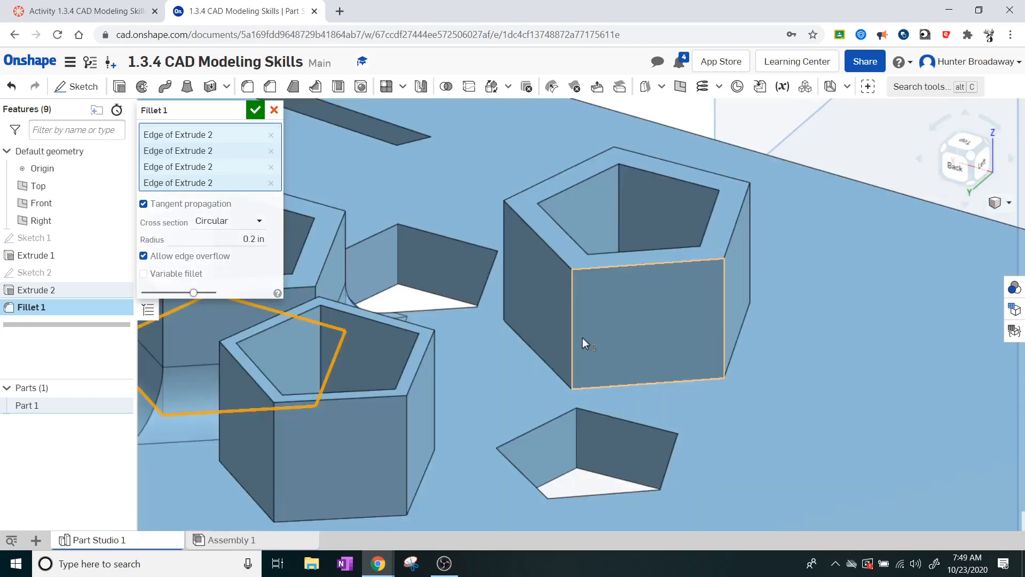
left_click(537, 352)
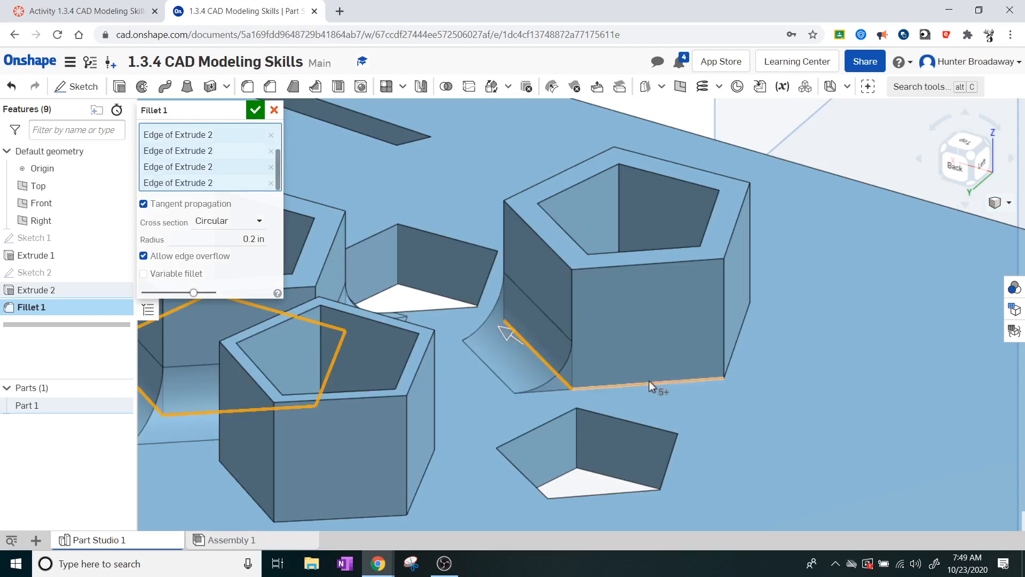
left_click(718, 379)
left_click(740, 355)
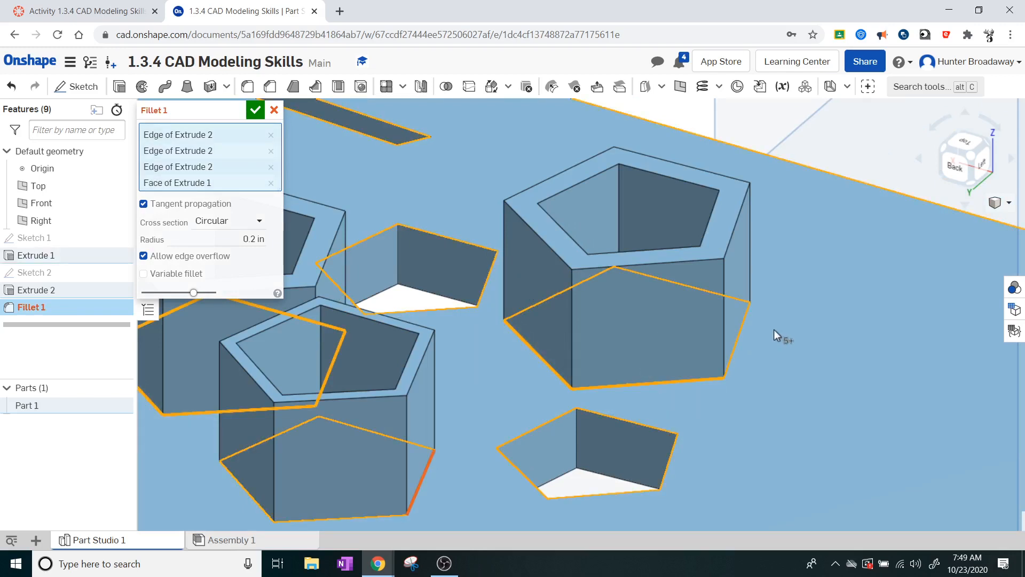
left_click(738, 351)
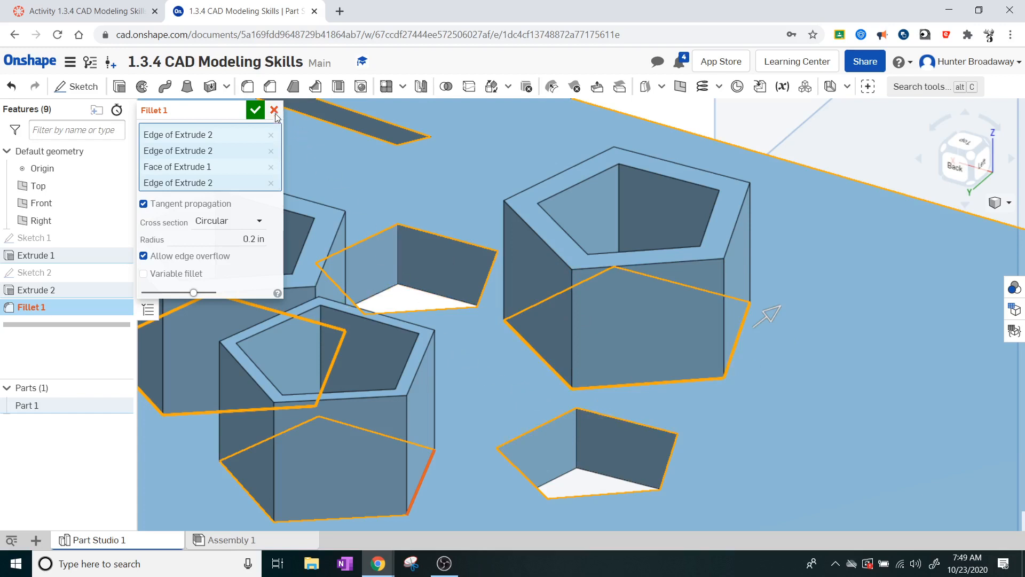
left_click(246, 238)
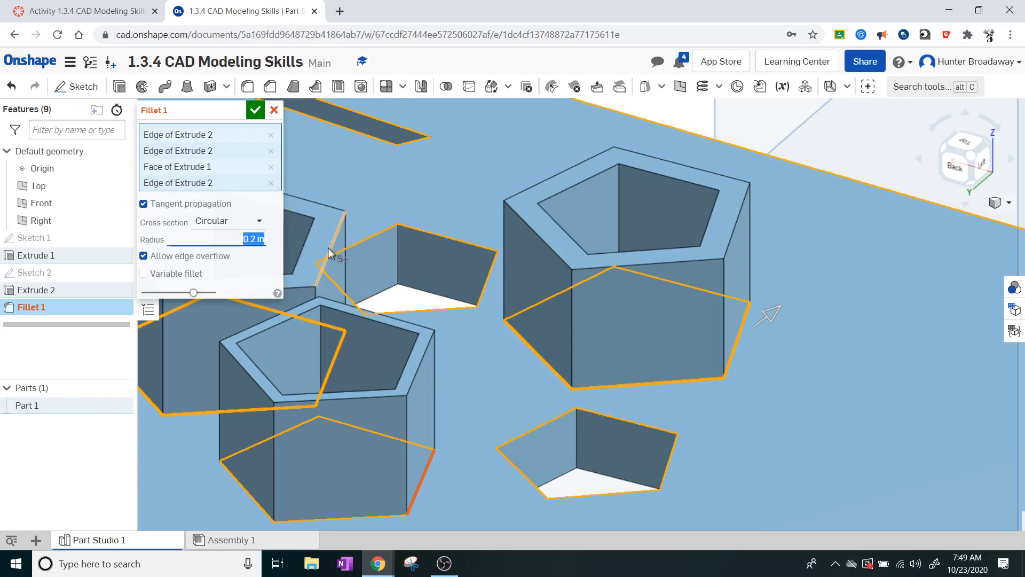
type("1")
key("Return")
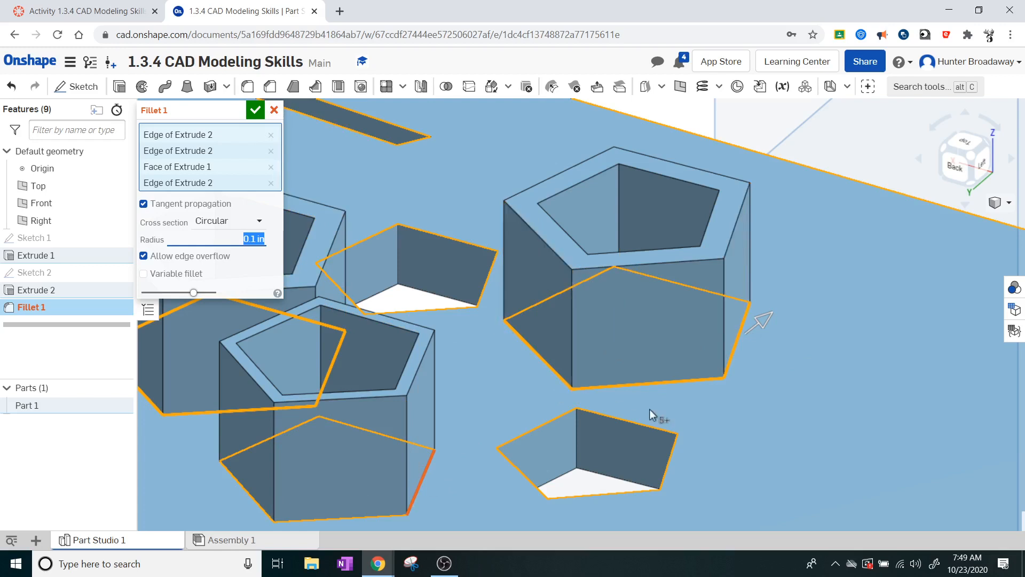
left_click(274, 110)
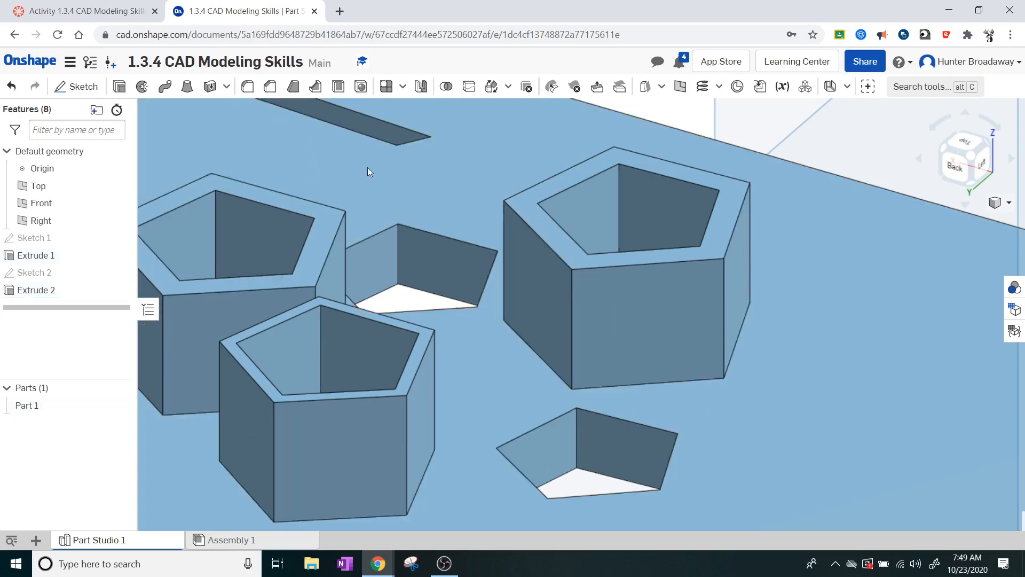
- Start a fillet with a 0.1 in radius on three outer base edges of the lower-left pentagonal ring
left_click(254, 90)
left_click(247, 188)
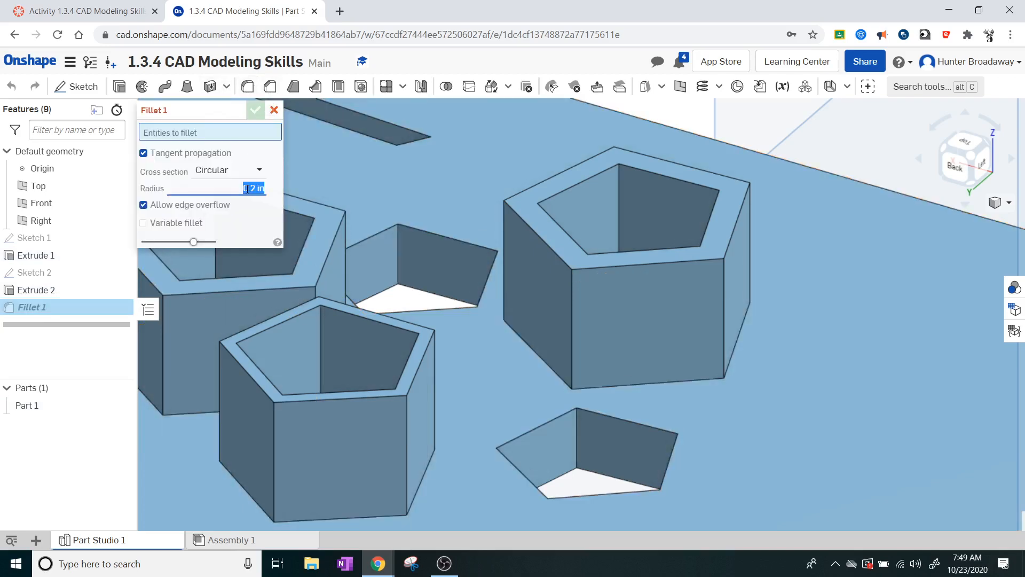
key("BackSpace")
type(".1")
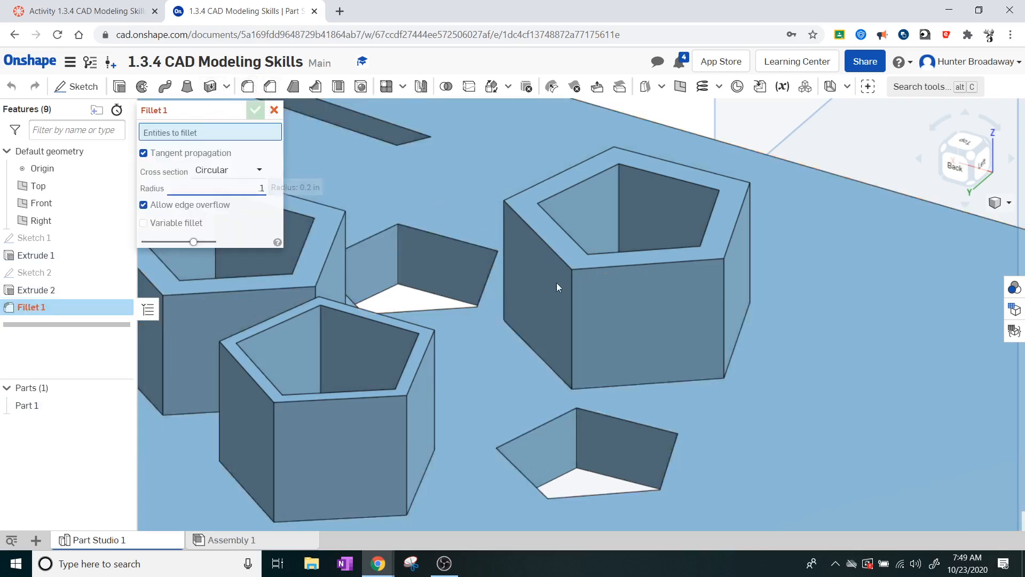
left_click(639, 386)
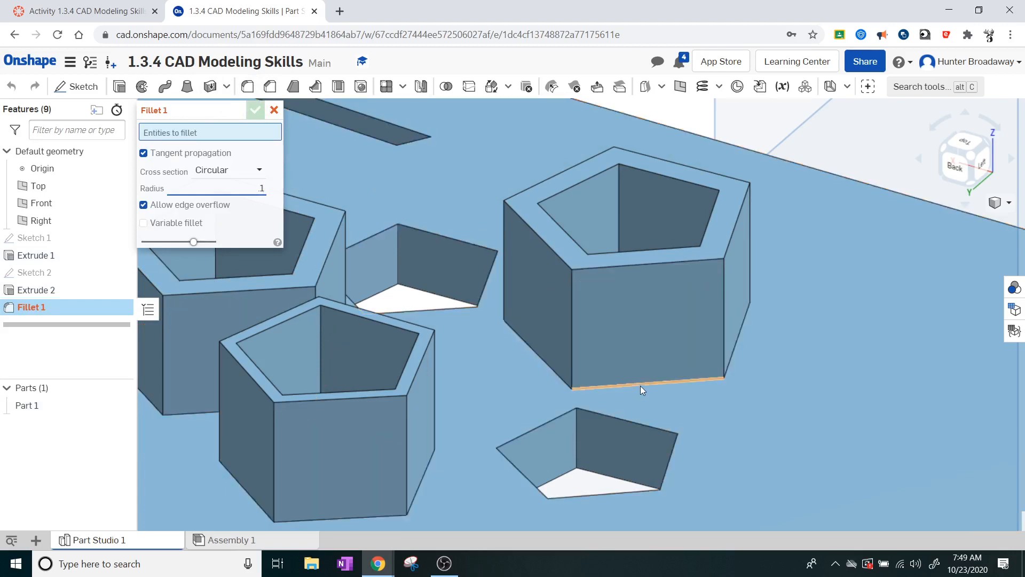
left_click(544, 364)
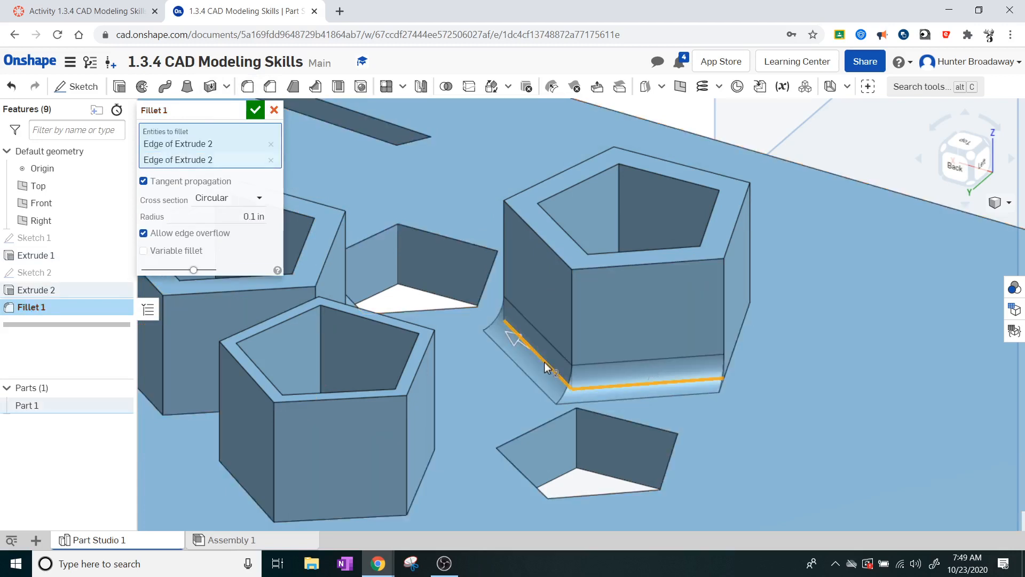
left_click(735, 357)
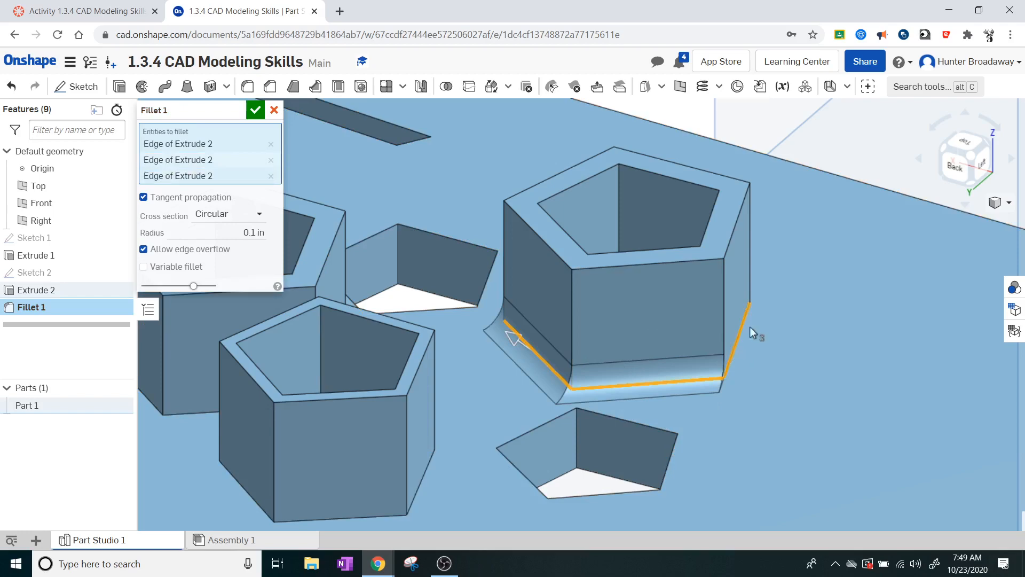
- Add the remaining two outer base edges of the lower-left pentagonal ring to the fillet and apply it
left_click(988, 149)
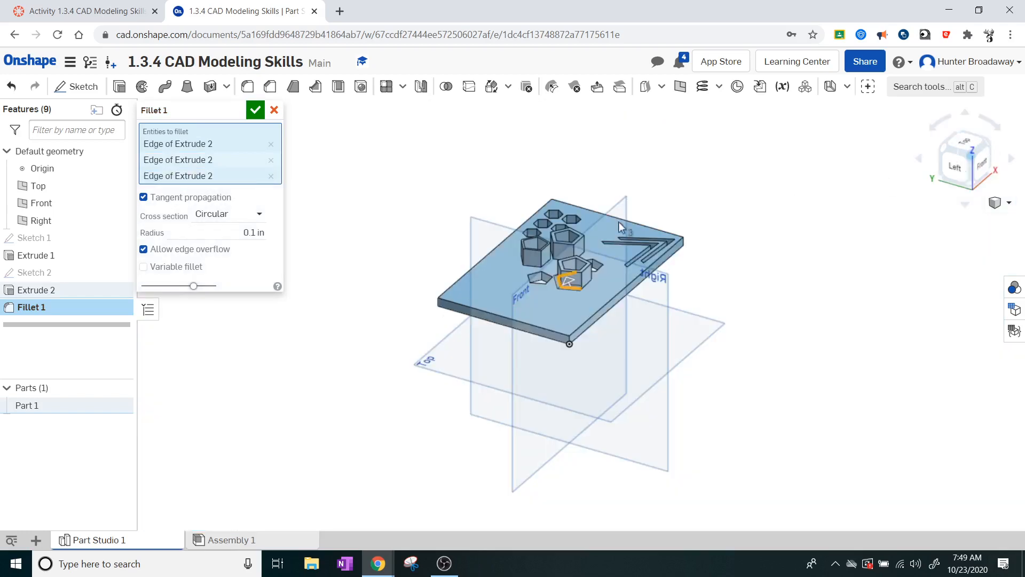
scroll(600, 308, "up", 10)
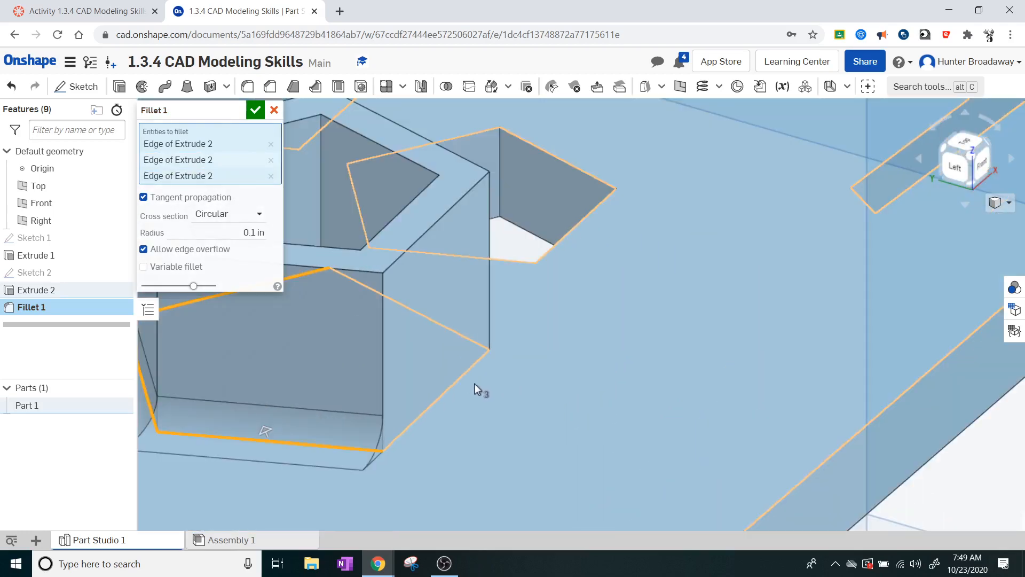
left_click(452, 387)
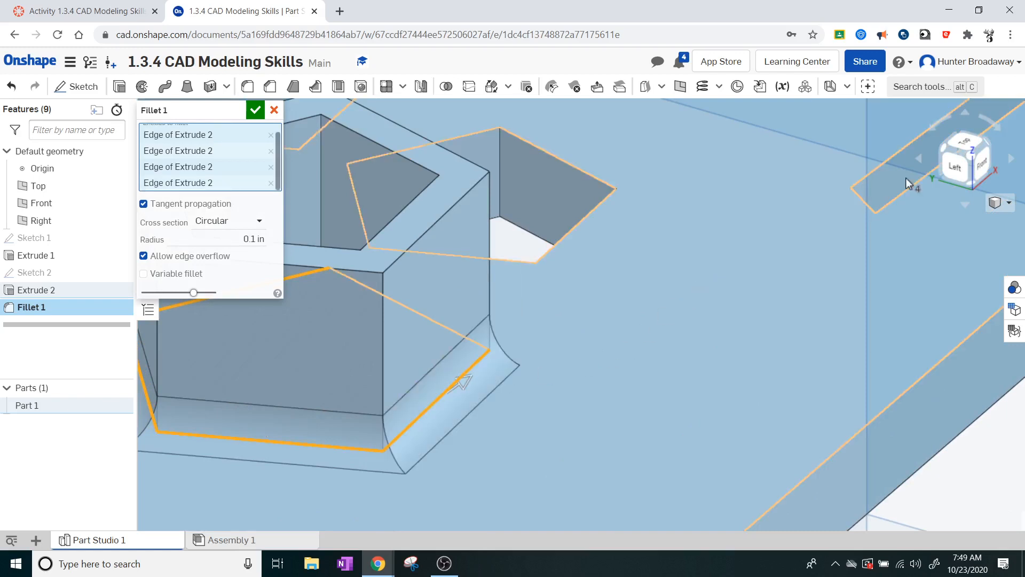
right_click_drag(557, 275, 478, 293)
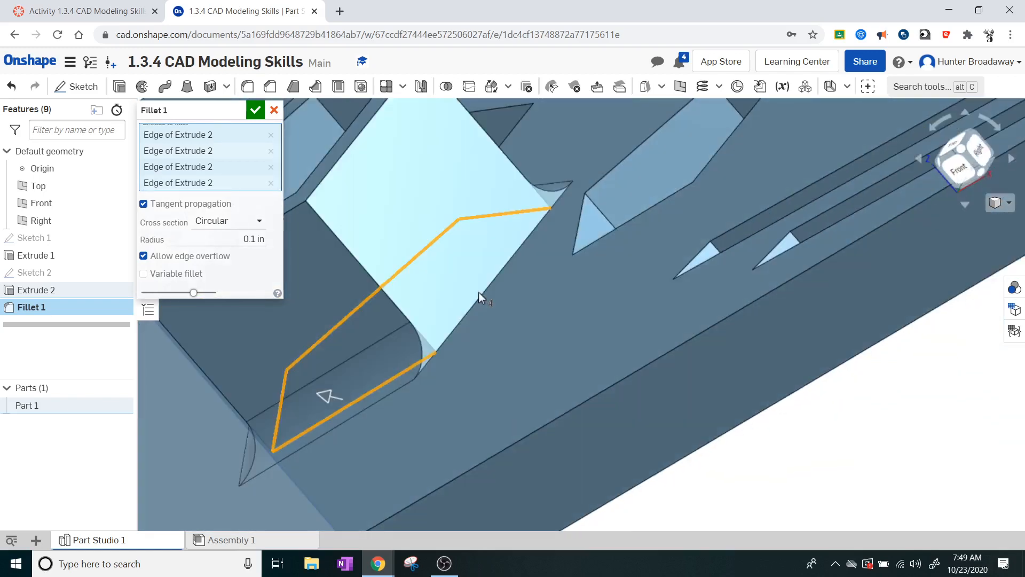
left_click(475, 303)
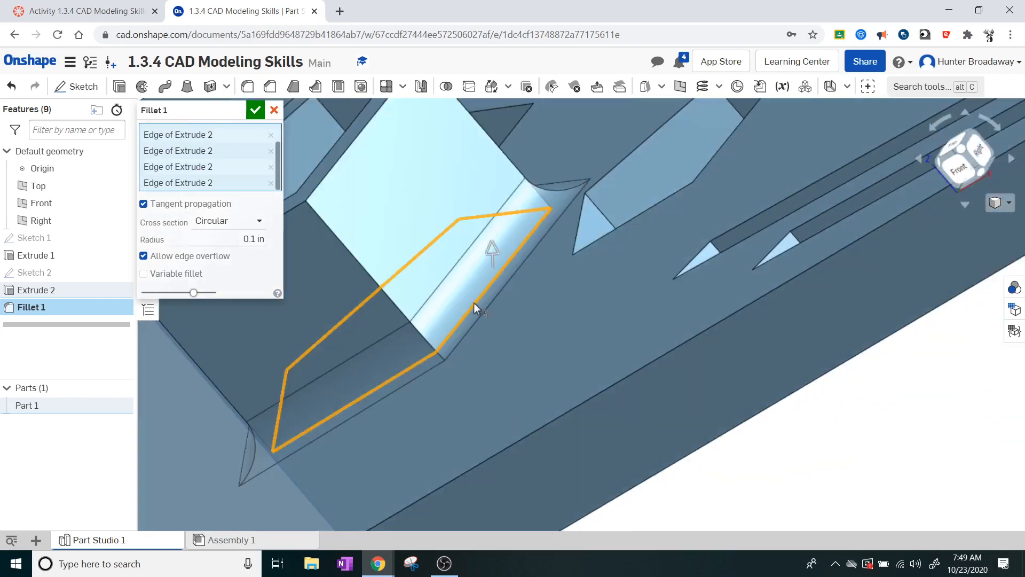
left_click(255, 109)
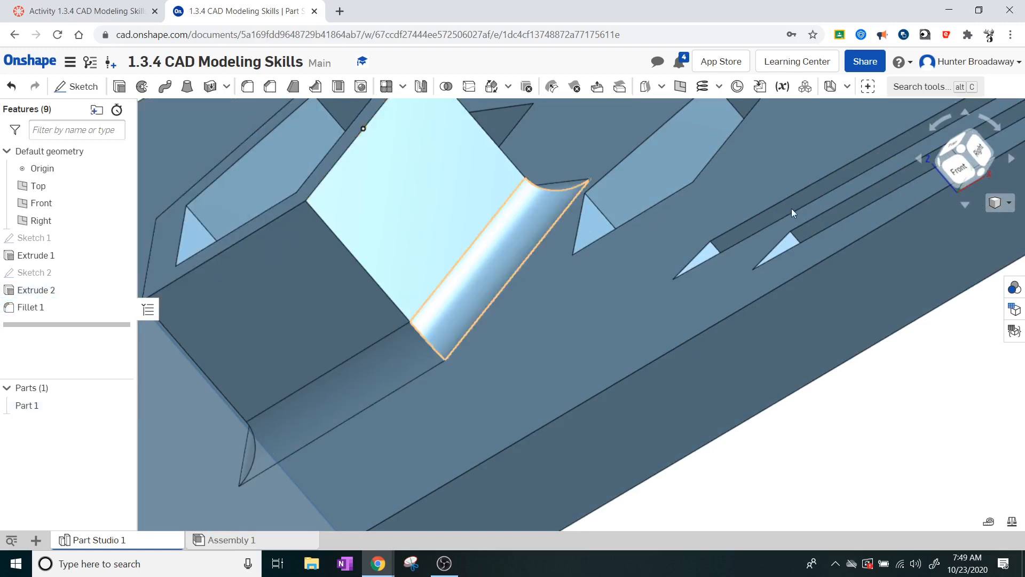
left_click(950, 147)
scroll(725, 265, "up", 5)
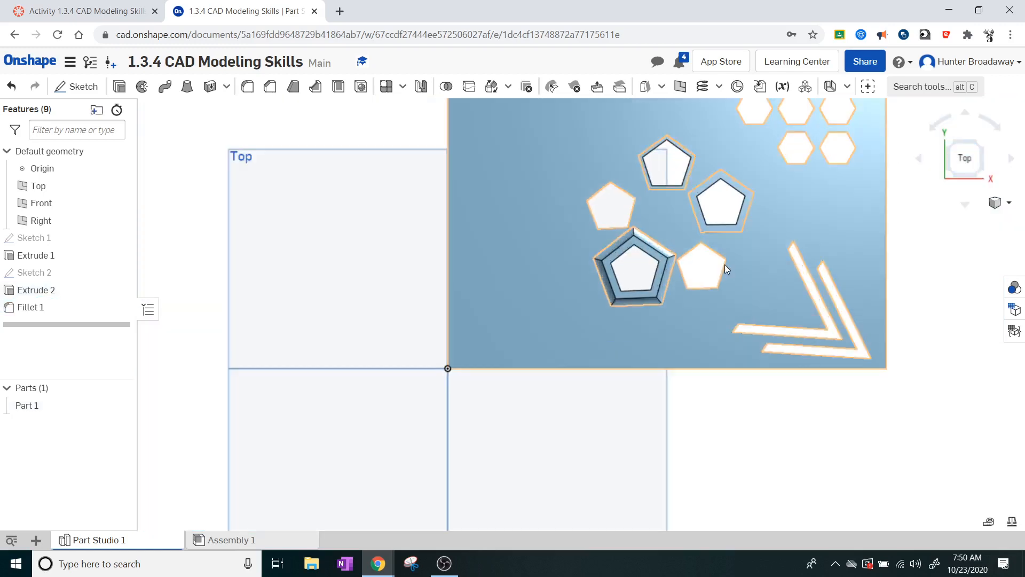
- Start a 0.2 in radius fillet on two adjacent outer base edges of the right-hand pentagonal ring
scroll(725, 266, "up", 2)
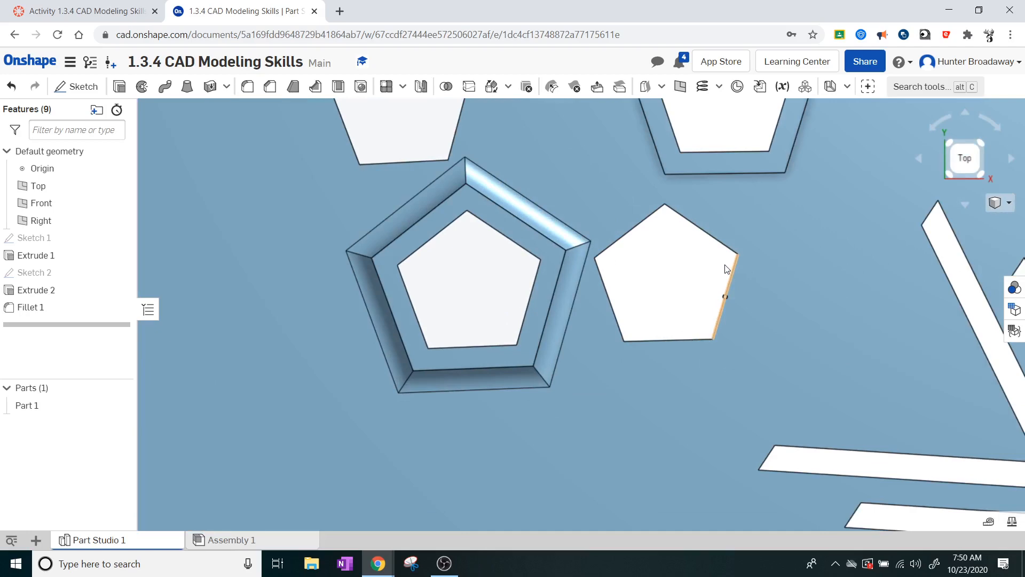
middle_click_drag(785, 265, 652, 481)
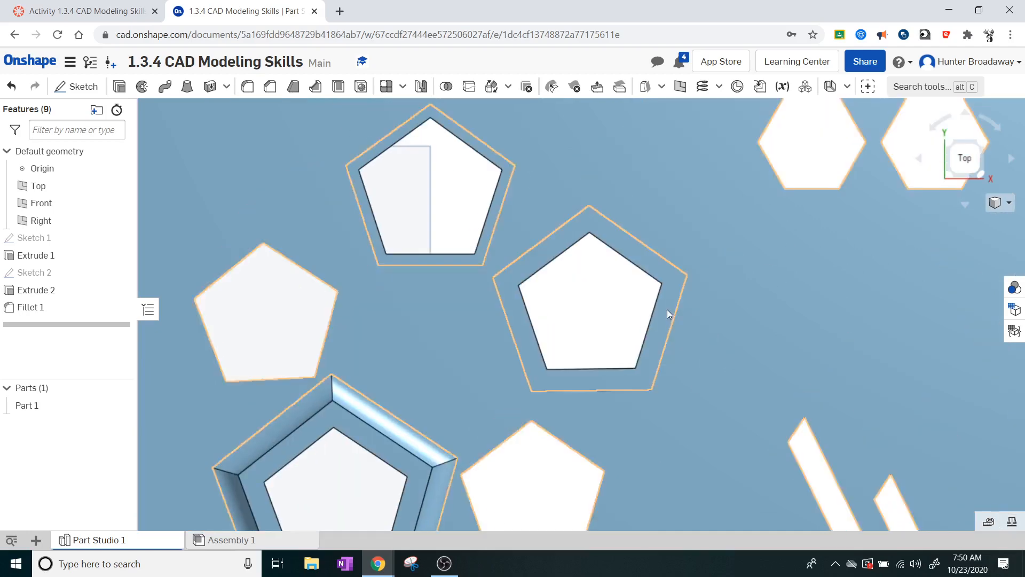
scroll(725, 290, "down", 5)
left_click(981, 174)
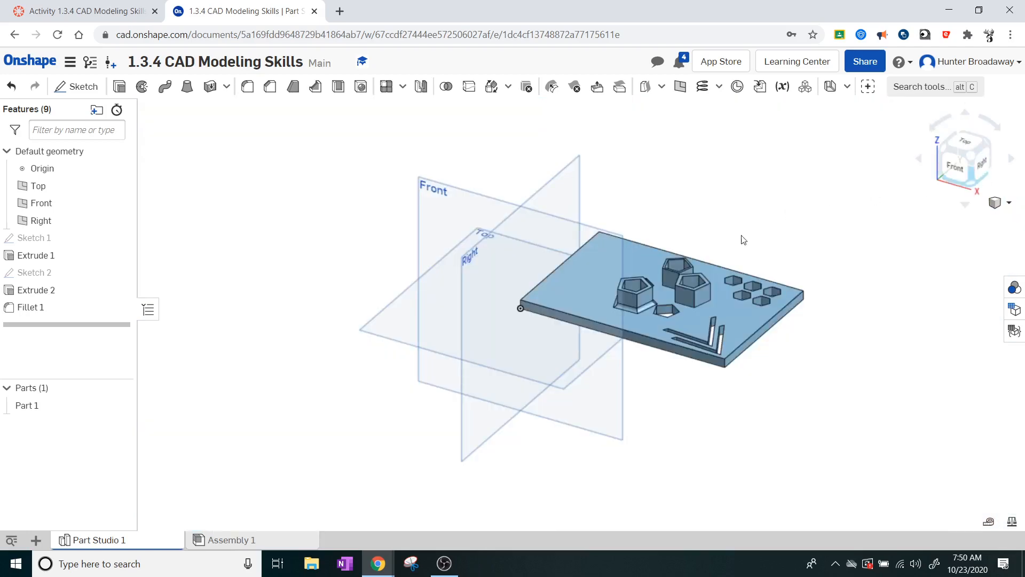
scroll(732, 318, "up", 8)
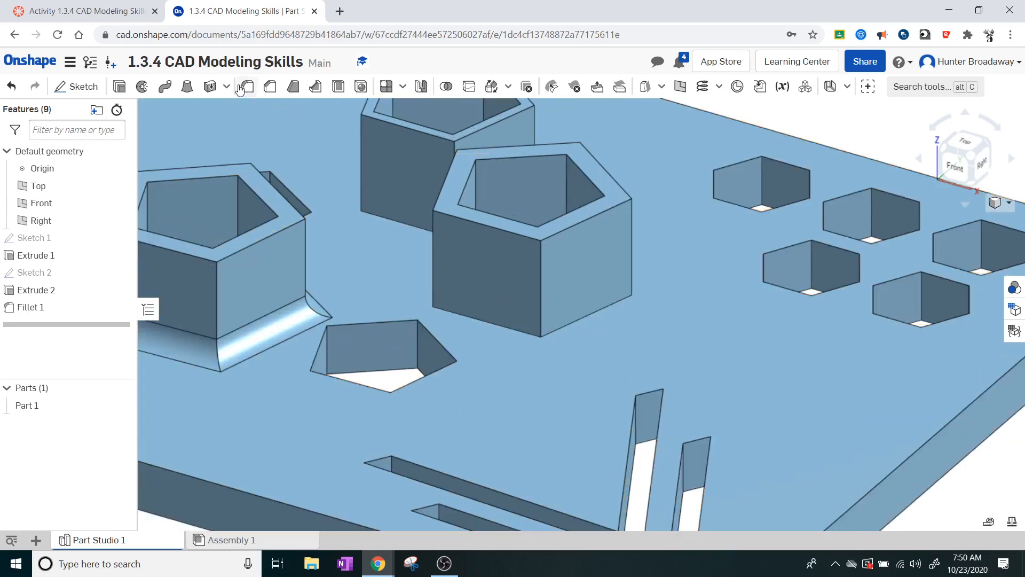
left_click(240, 87)
left_click(576, 319)
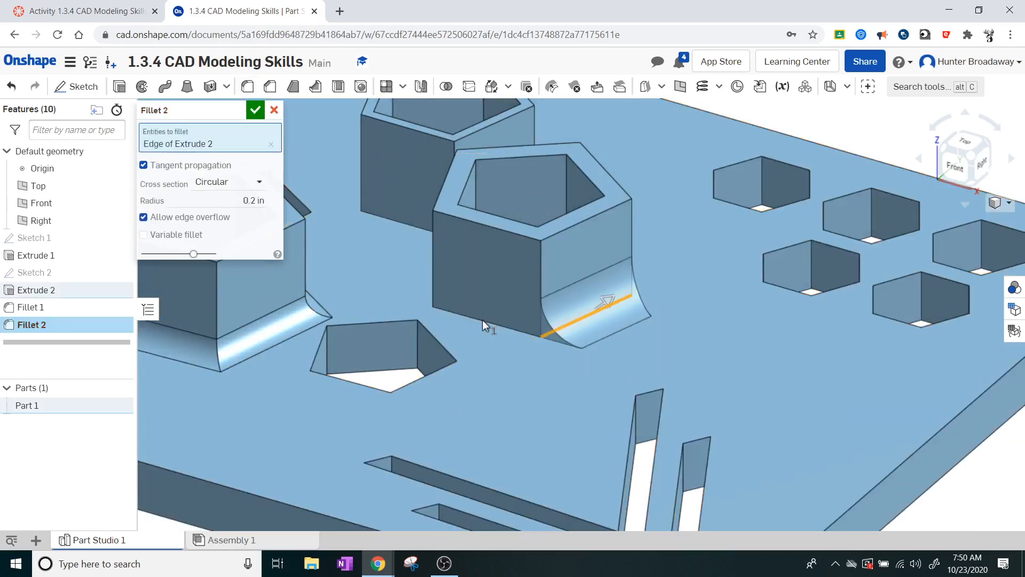
left_click(482, 319)
- Add the remaining three outer base edges of the right-hand pentagonal ring to the fillet and apply it
left_click(944, 145)
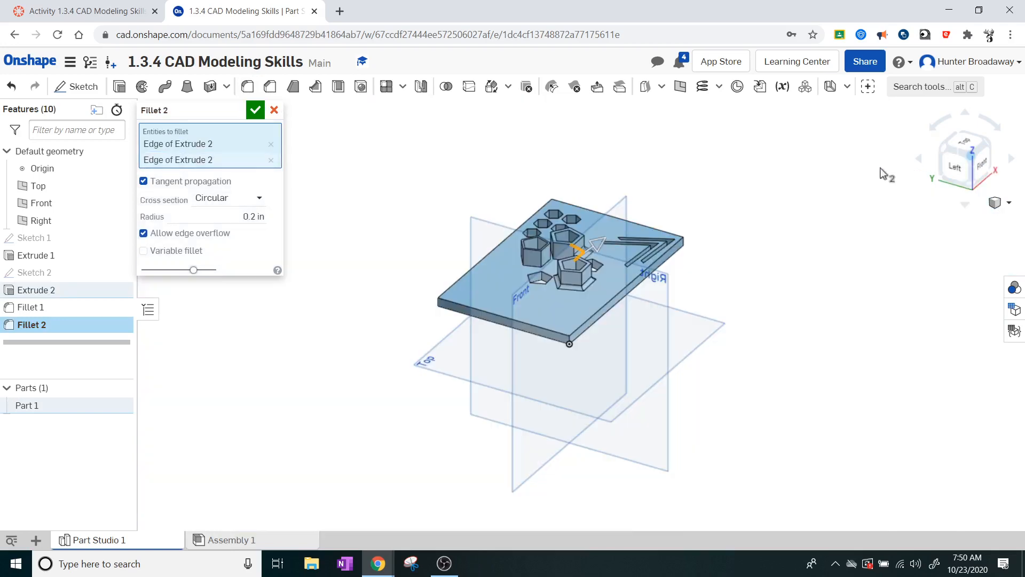
scroll(580, 251, "up", 10)
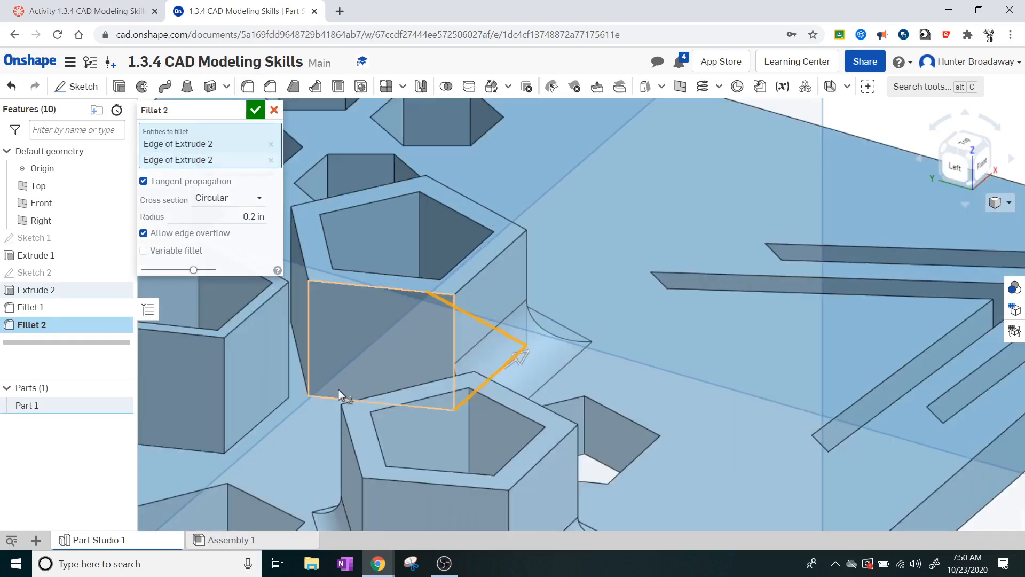
left_click(333, 398)
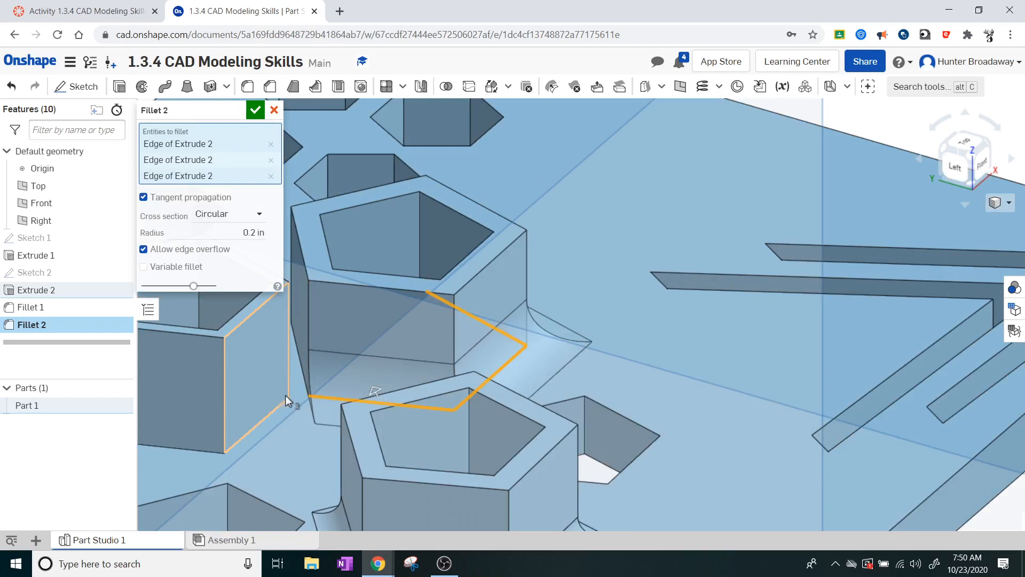
left_click(301, 377)
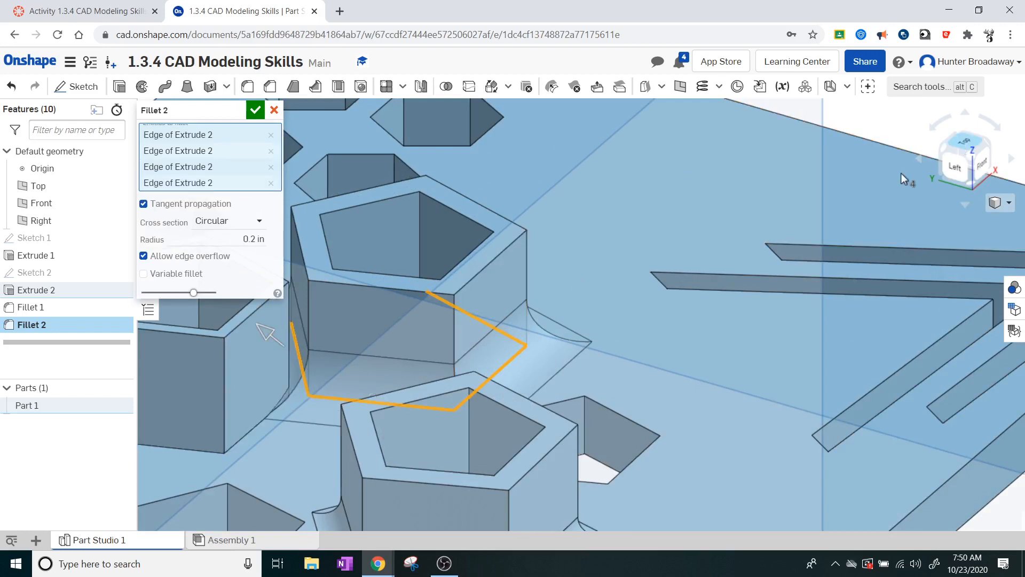
right_click_drag(476, 301, 417, 347)
left_click(299, 378)
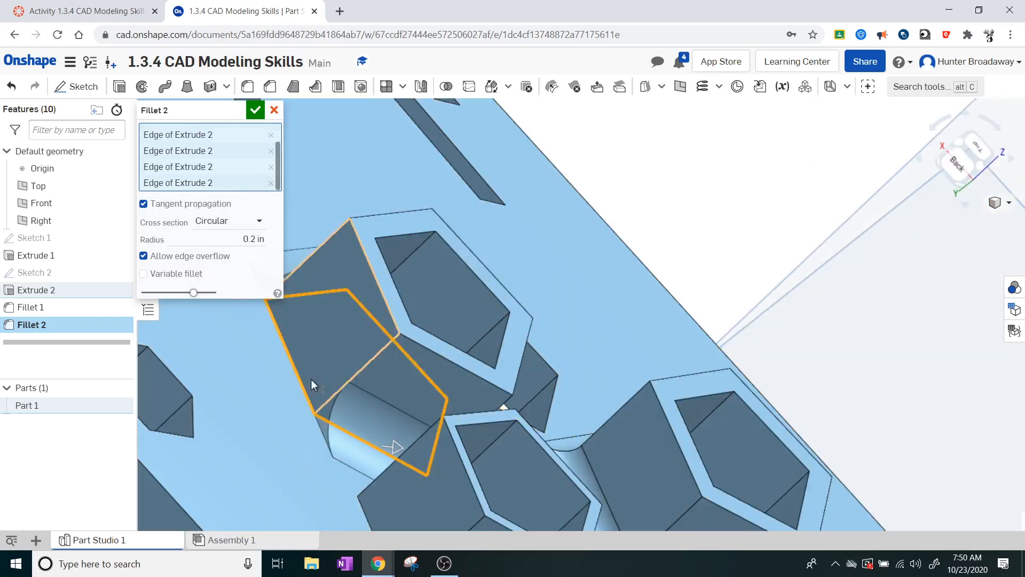
left_click(261, 113)
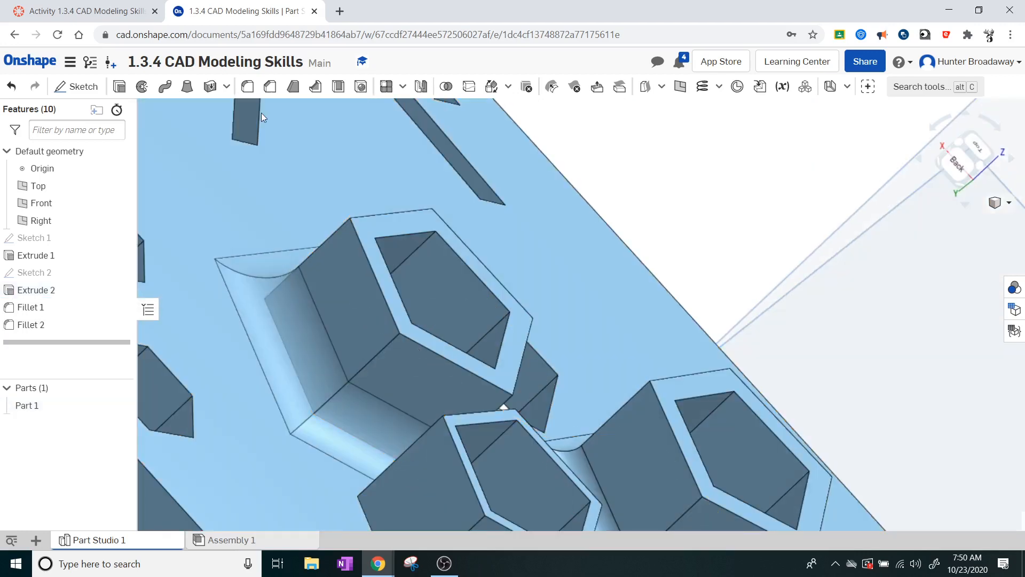
- Edit Fillet 2 around the right-hand pentagonal ring, setting its radius to 0.1 in
left_click(981, 147)
scroll(710, 171, "up", 5)
scroll(701, 191, "up", 1)
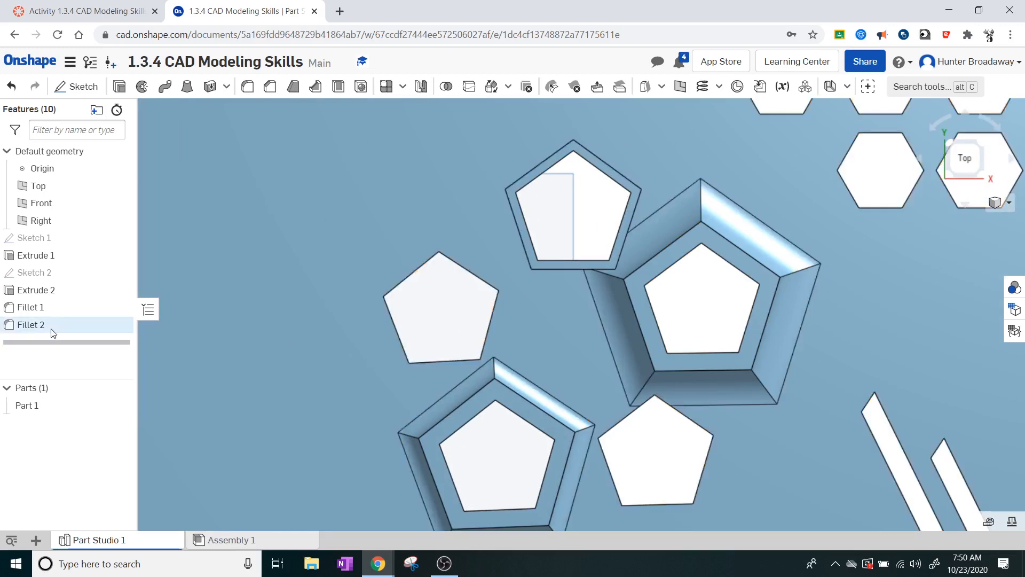
right_click(37, 327)
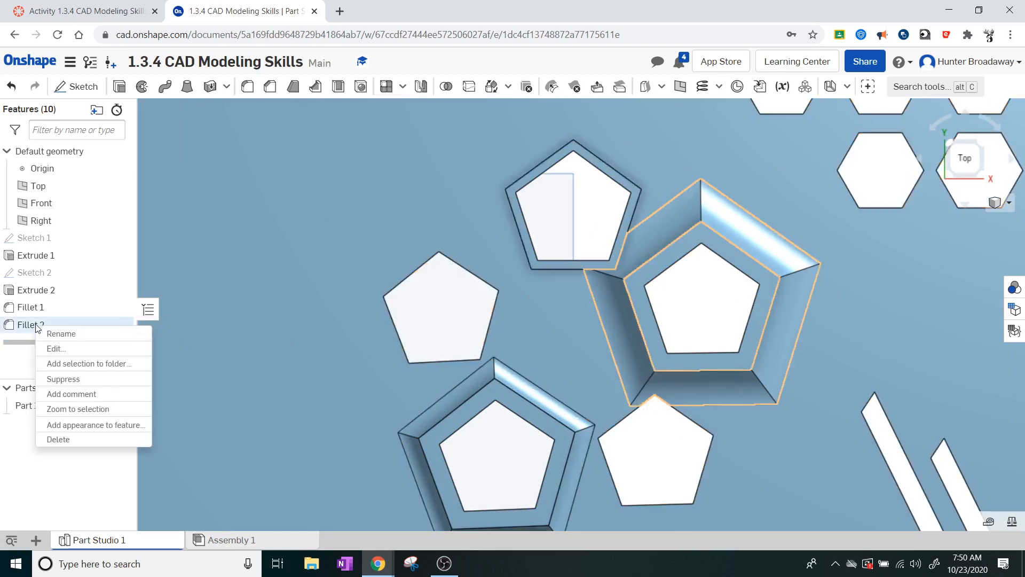
left_click(69, 345)
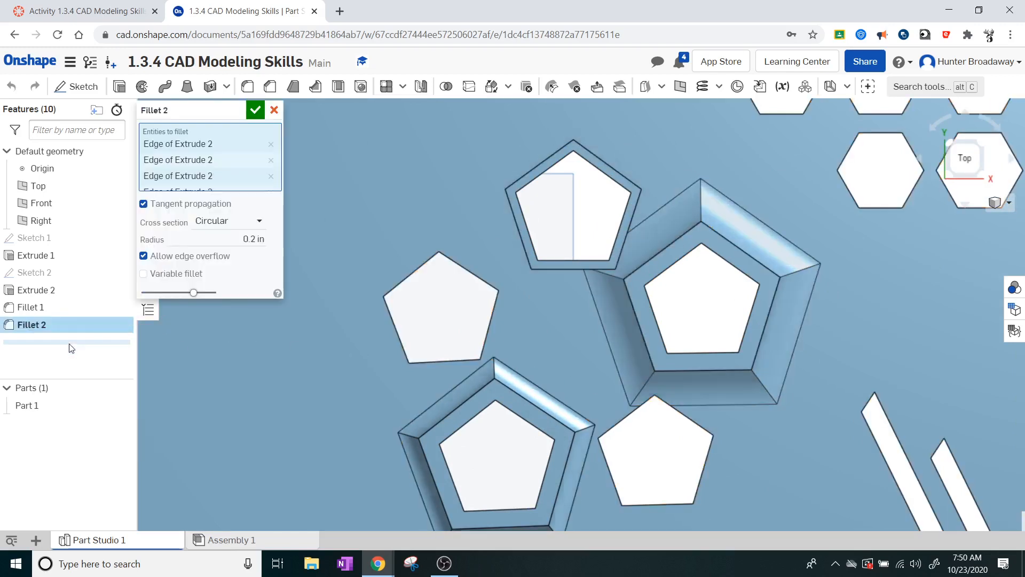
left_click(256, 239)
key("BackSpace")
type("0.1")
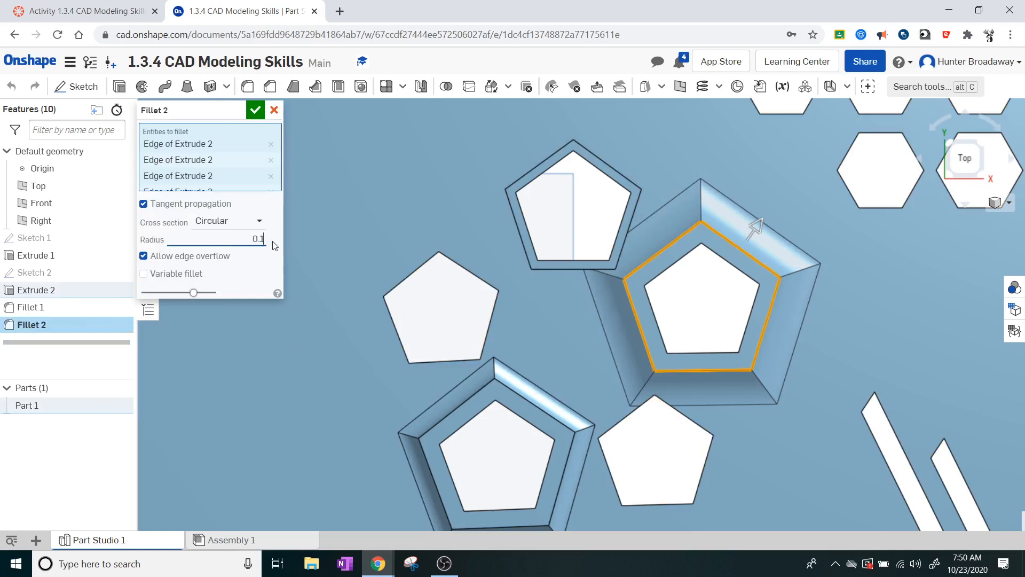
key("Return")
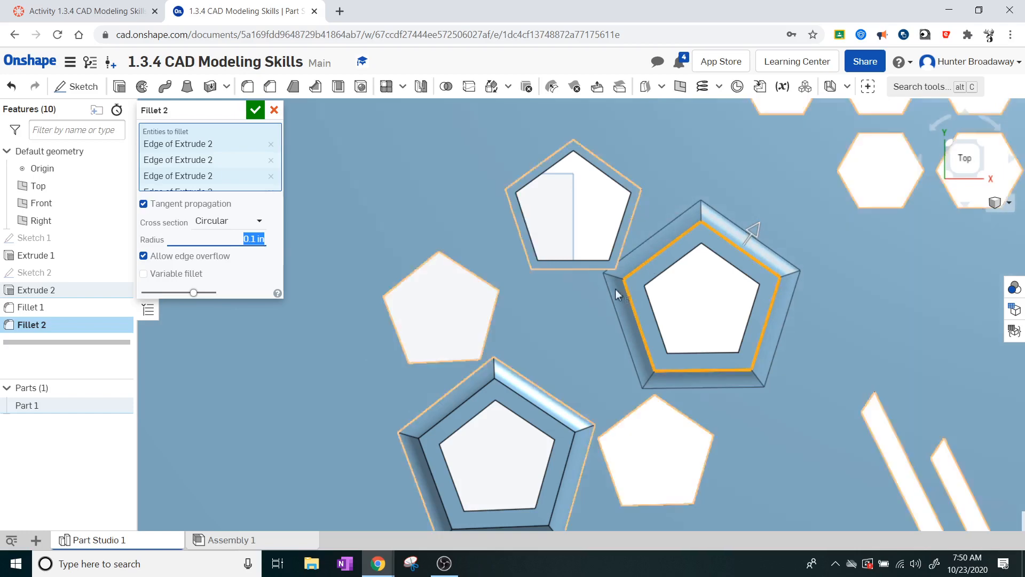
left_click(256, 110)
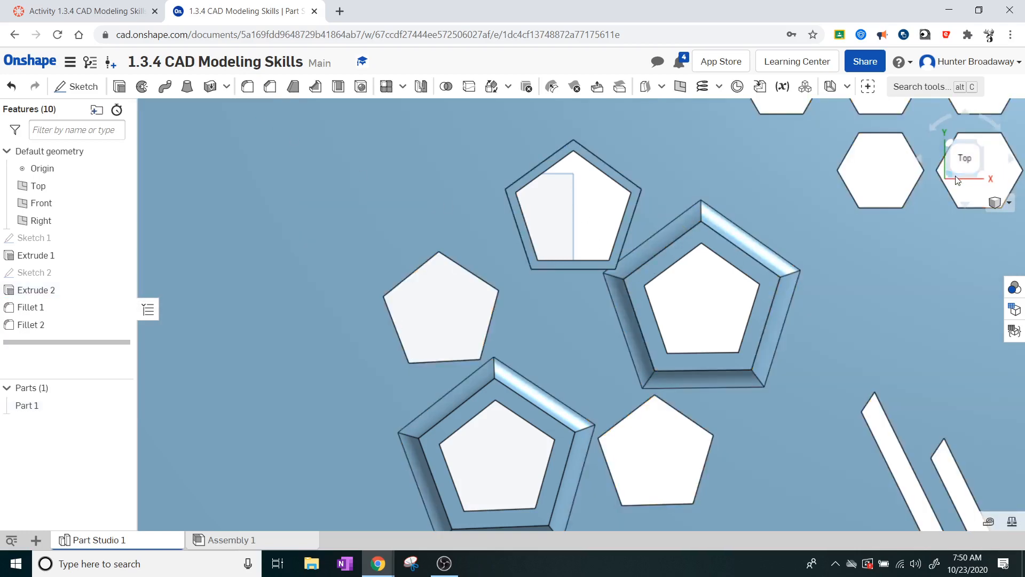
- Try to fillet three outer base edges of the upper pentagonal ring with a 0.1 in radius
left_click(956, 147)
scroll(505, 251, "up", 5)
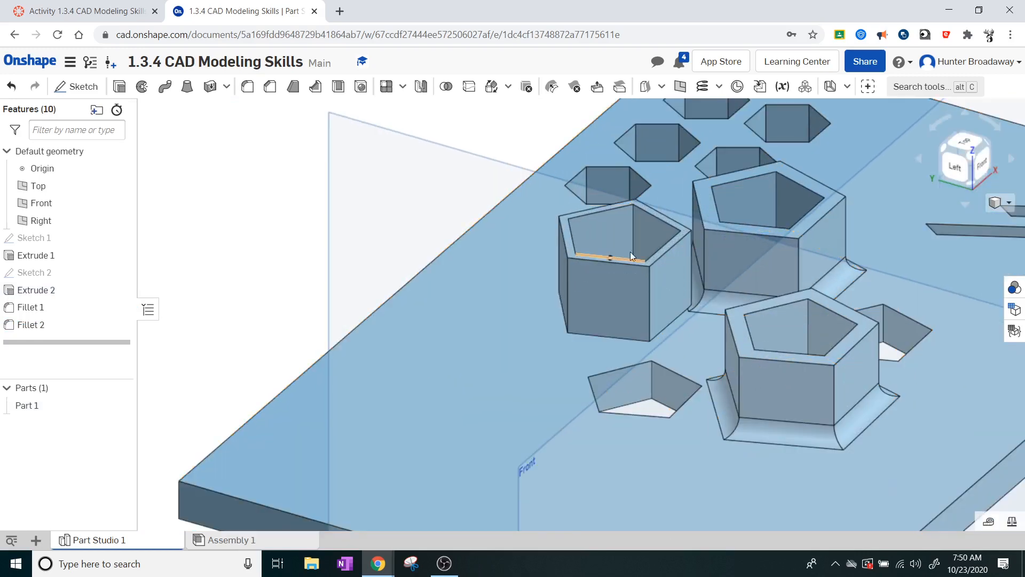
left_click(247, 86)
left_click(220, 184)
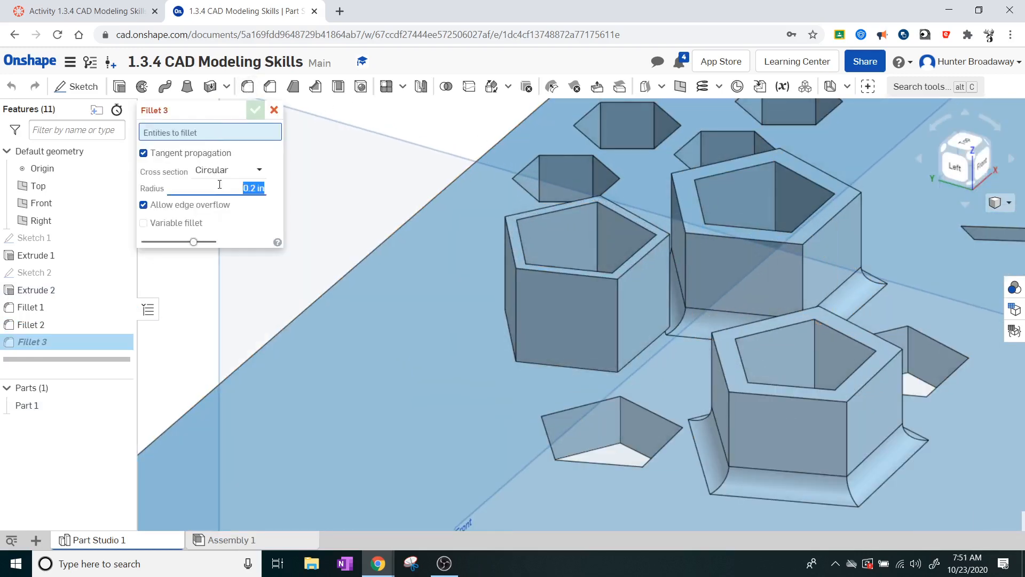
key("BackSpace")
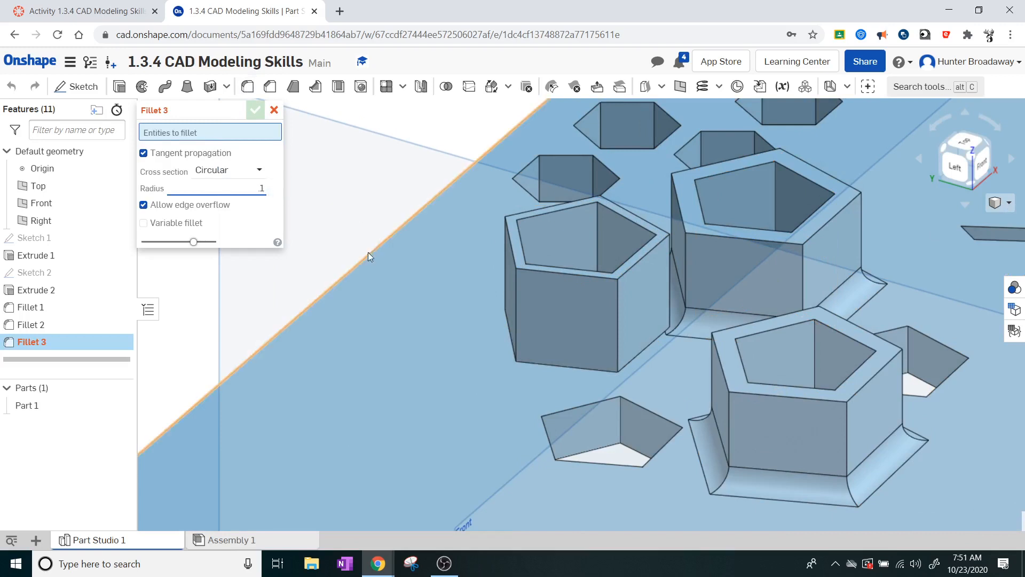
type("0.1")
key("Return")
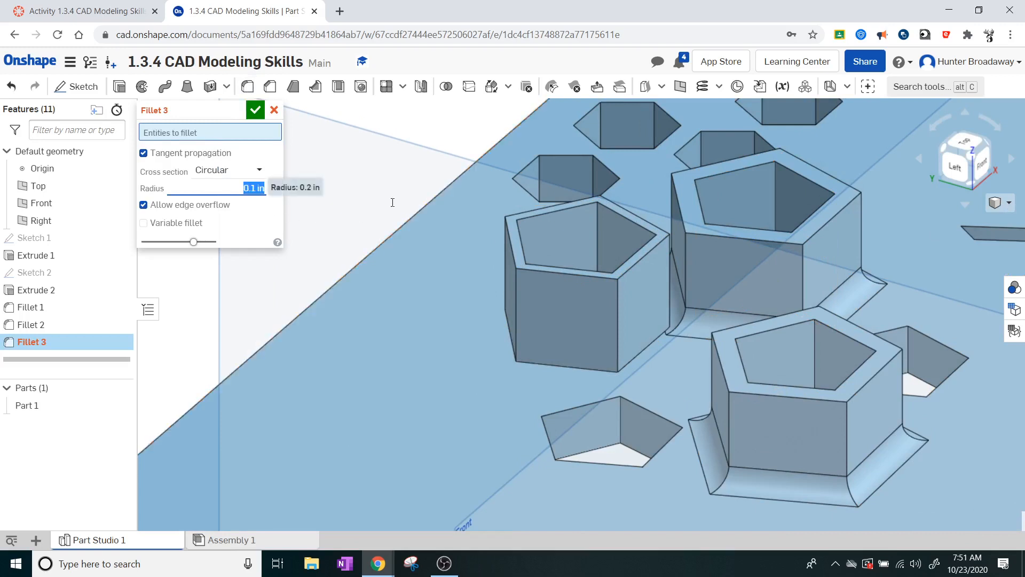
left_click(634, 358)
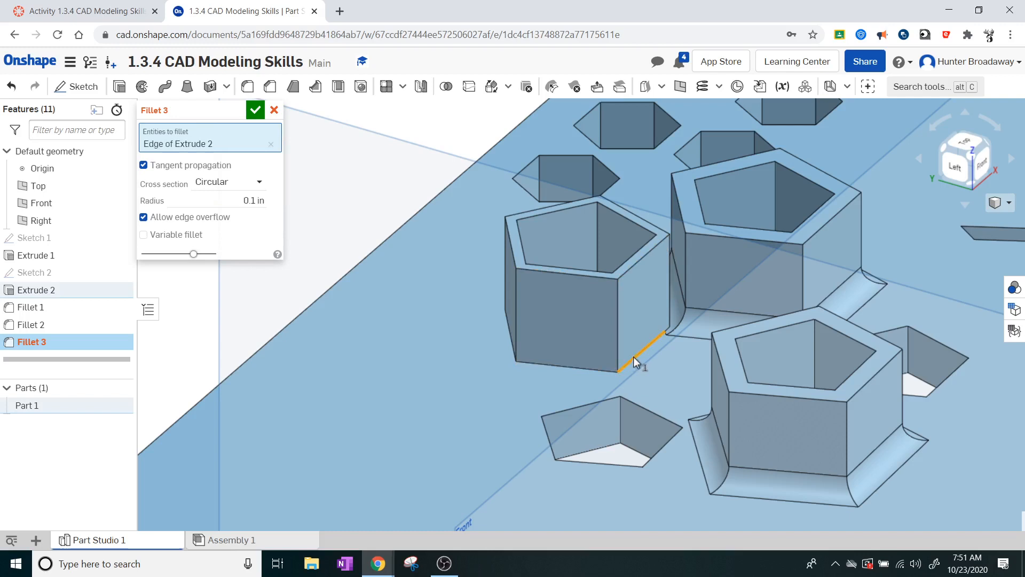
left_click(572, 368)
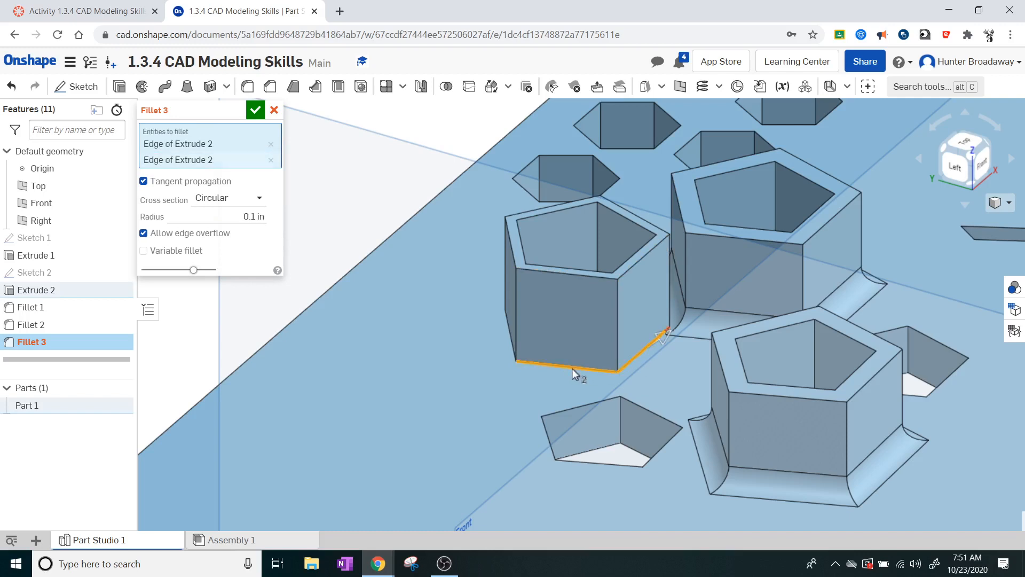
left_click(509, 342)
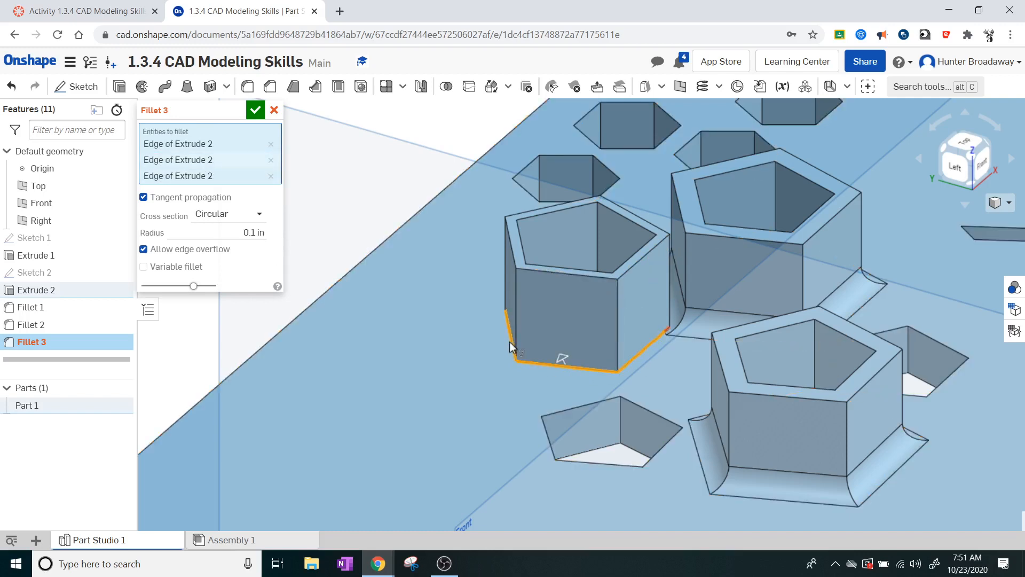
scroll(677, 332, "up", 5)
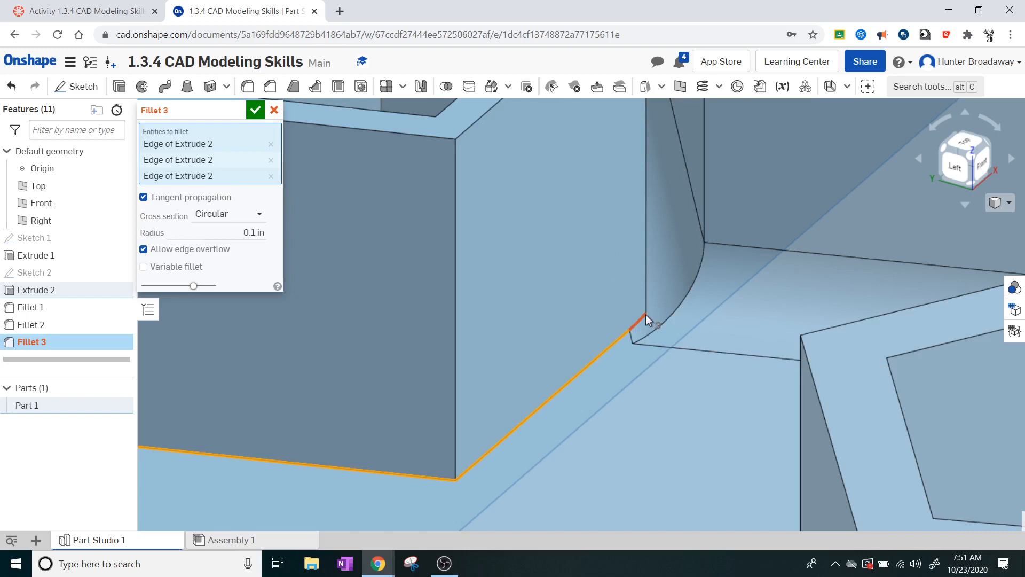
scroll(585, 302, "down", 5)
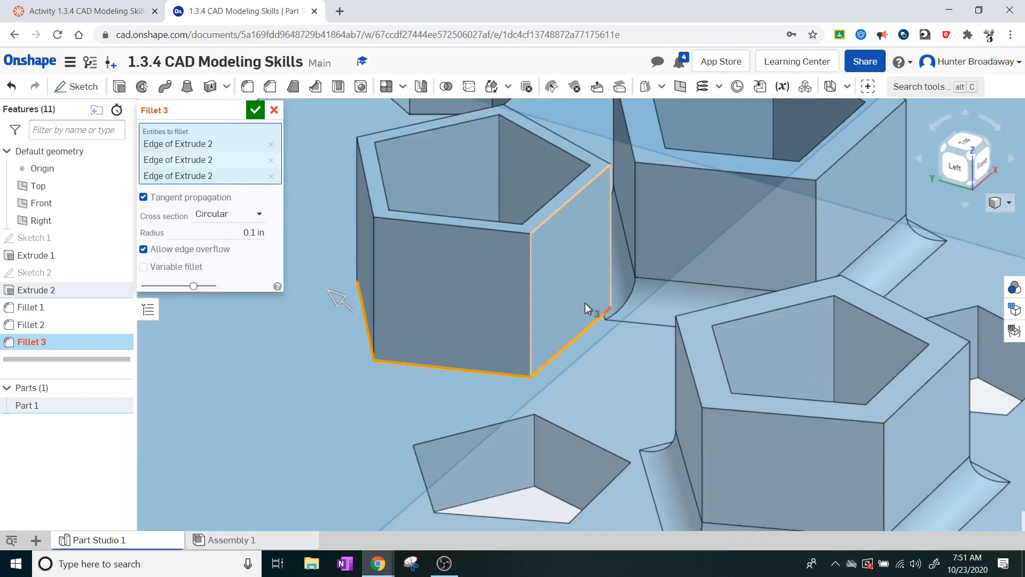
left_click(274, 110)
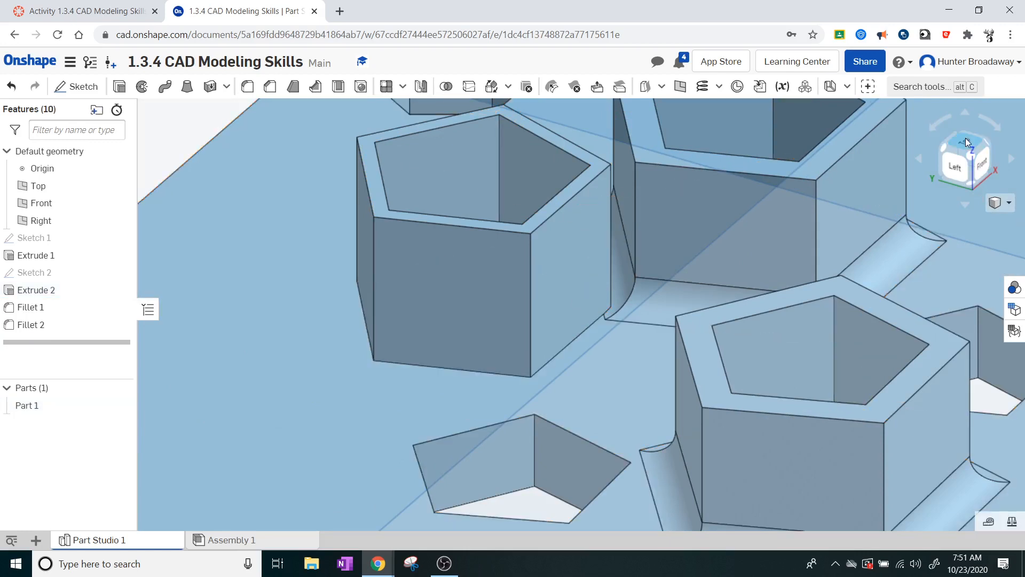
- Edit Sketch 1 to set the distance between the pentagon pattern's centre and the upper pentagon's base to 0.75 in
left_click(966, 138)
scroll(735, 143, "up", 3)
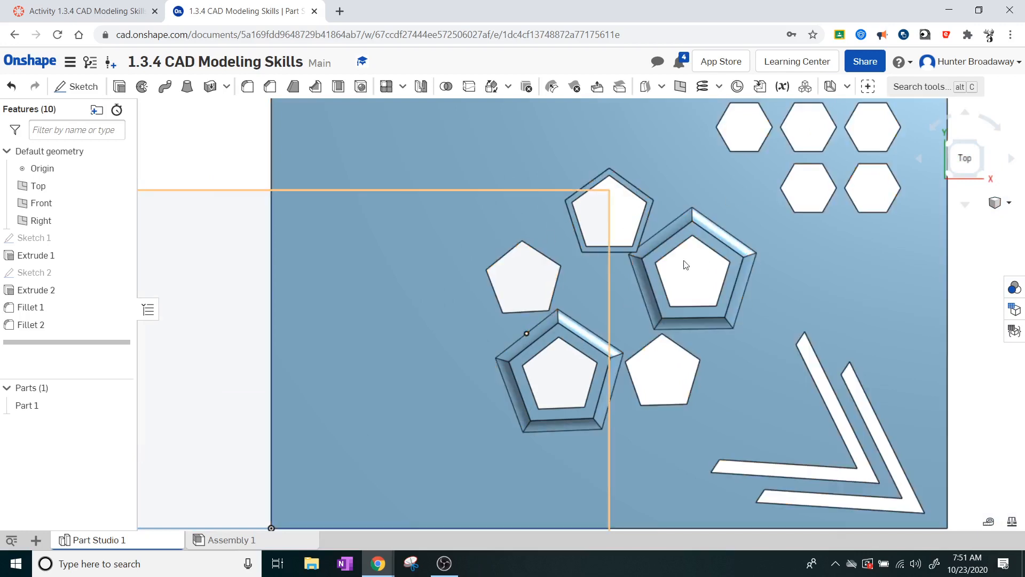
right_click(53, 241)
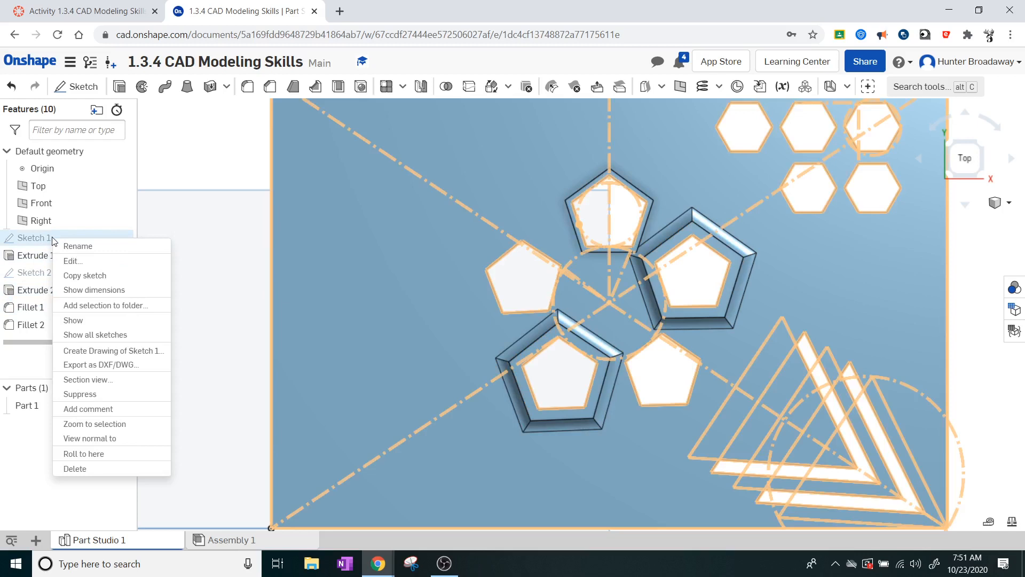
left_click(83, 262)
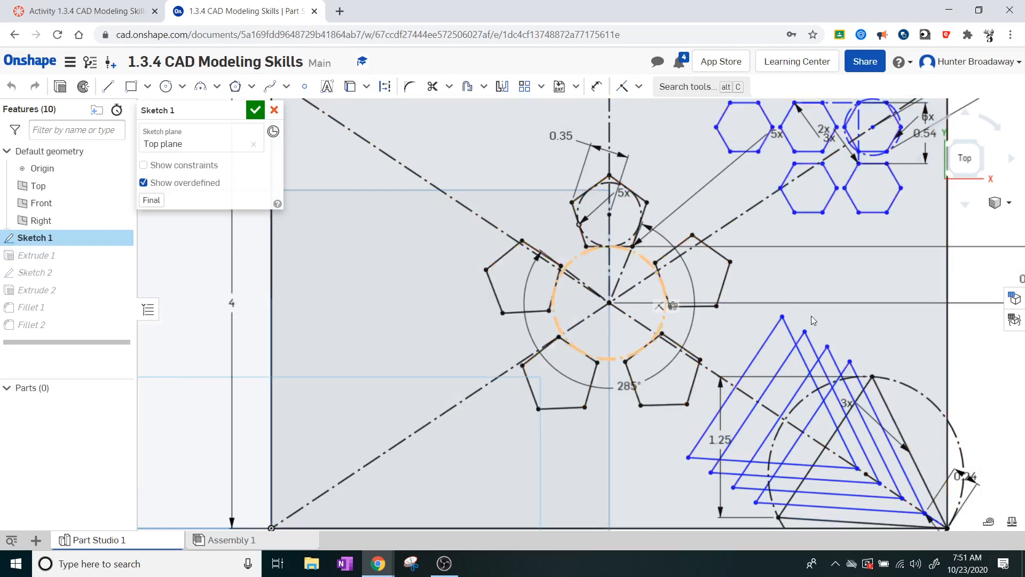
middle_click_drag(811, 315, 587, 340)
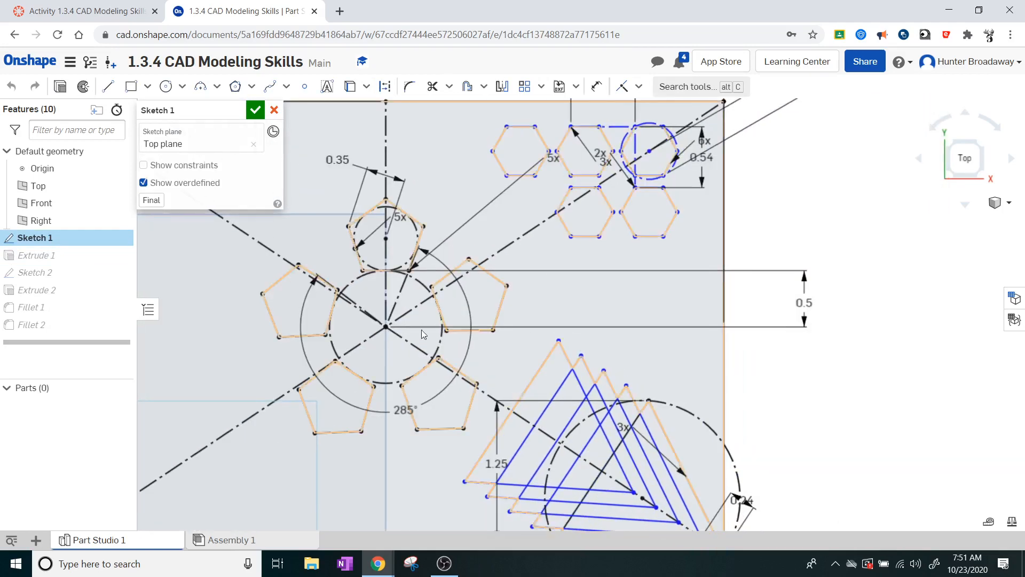
double_click(807, 303)
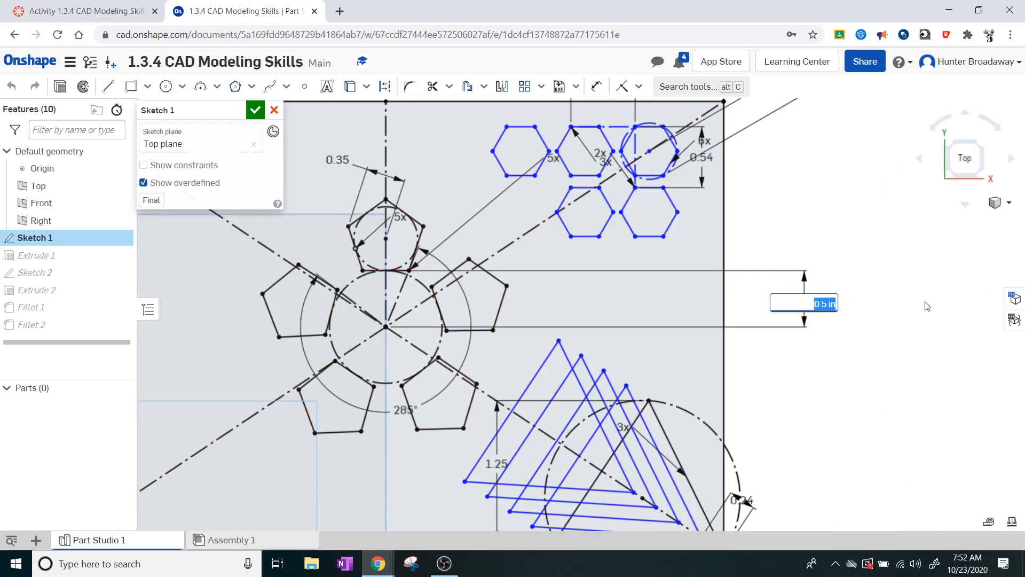
key("BackSpace")
type(".75")
key("Return")
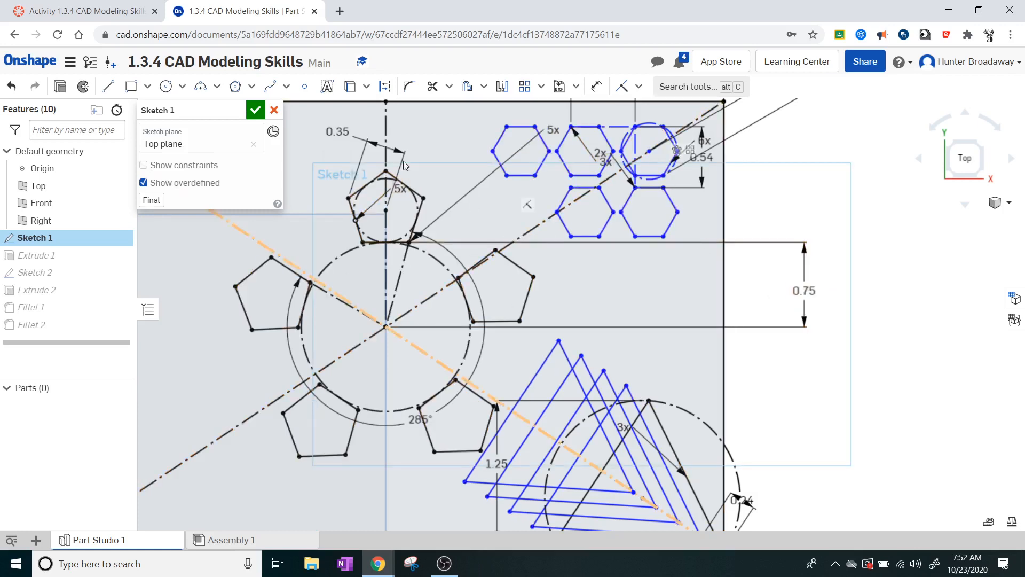
left_click(252, 111)
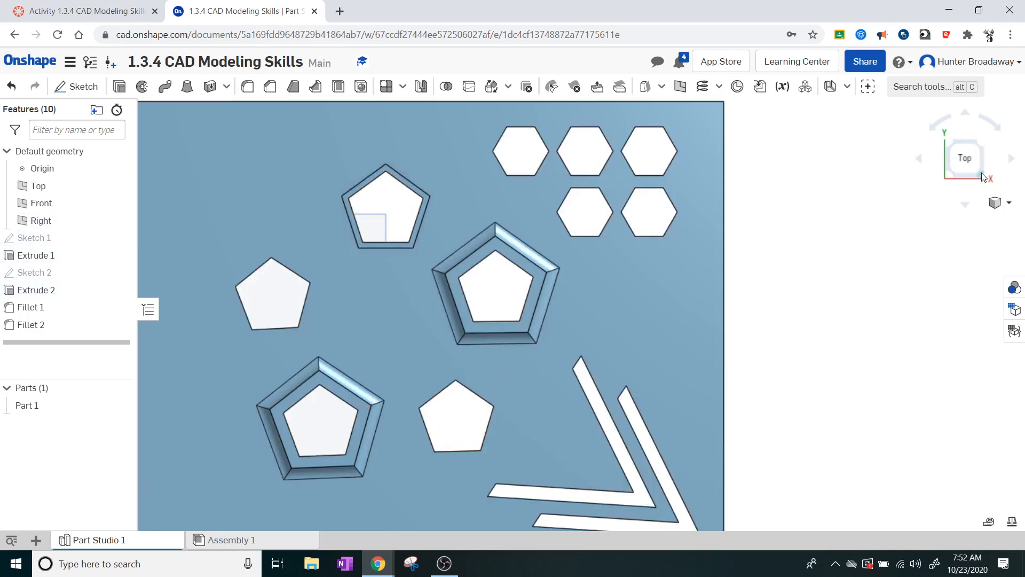
key("shift+7")
scroll(713, 331, "up", 10)
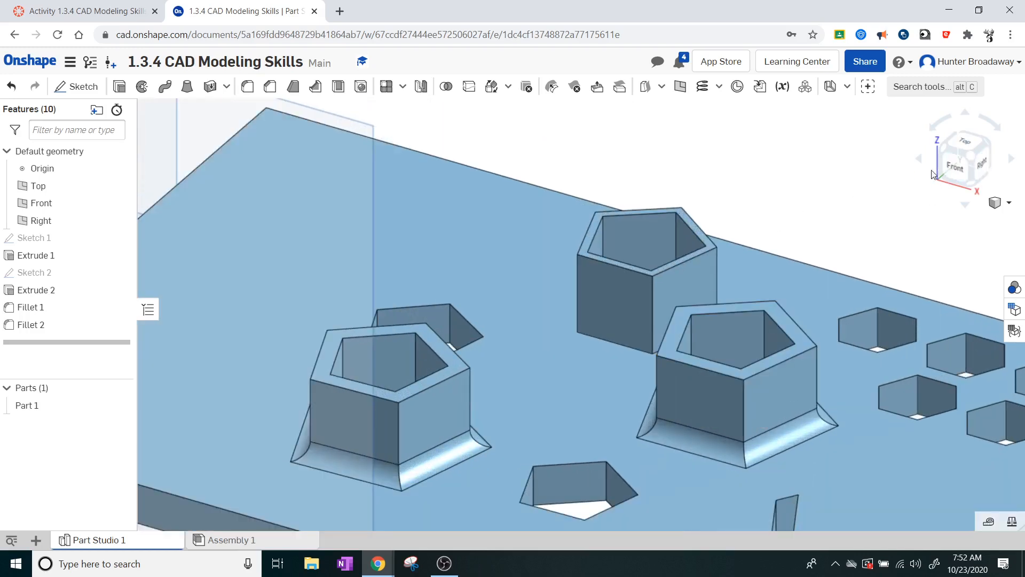
- Start a 0.1 in radius fillet on two adjacent outer base edges of the upper pentagonal ring
right_click_drag(714, 274, 706, 332)
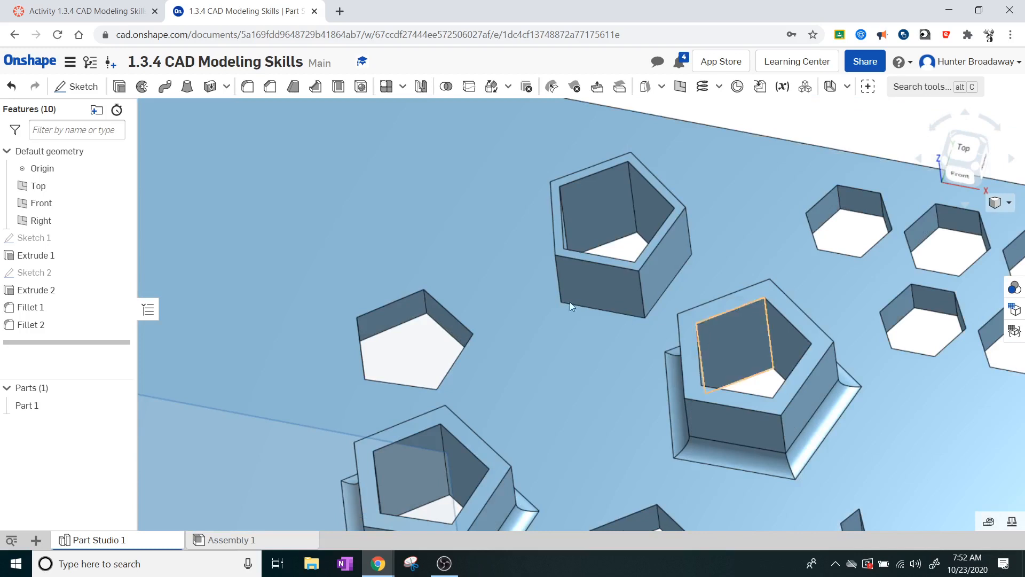
left_click(247, 86)
left_click(253, 187)
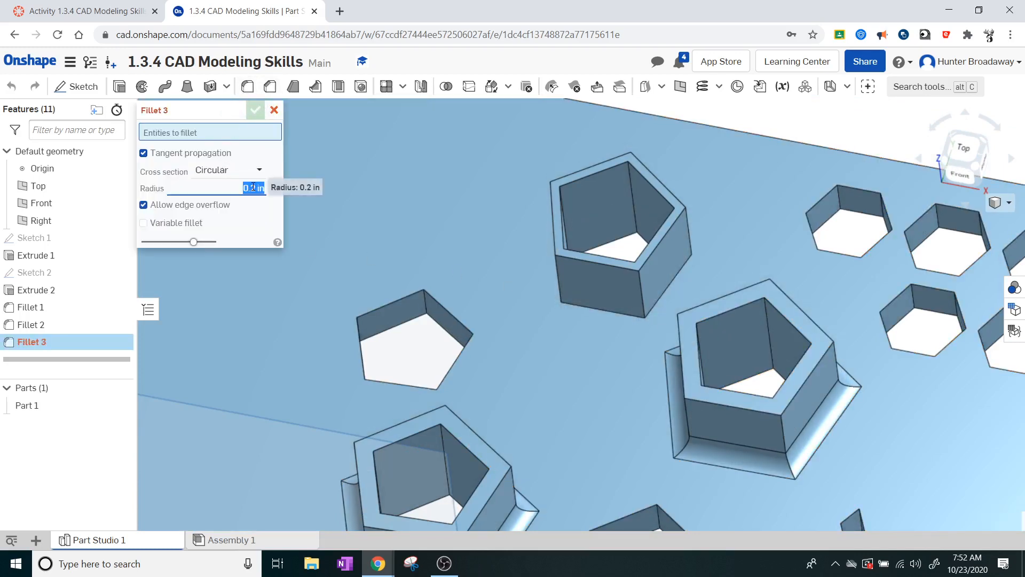
type("0.1")
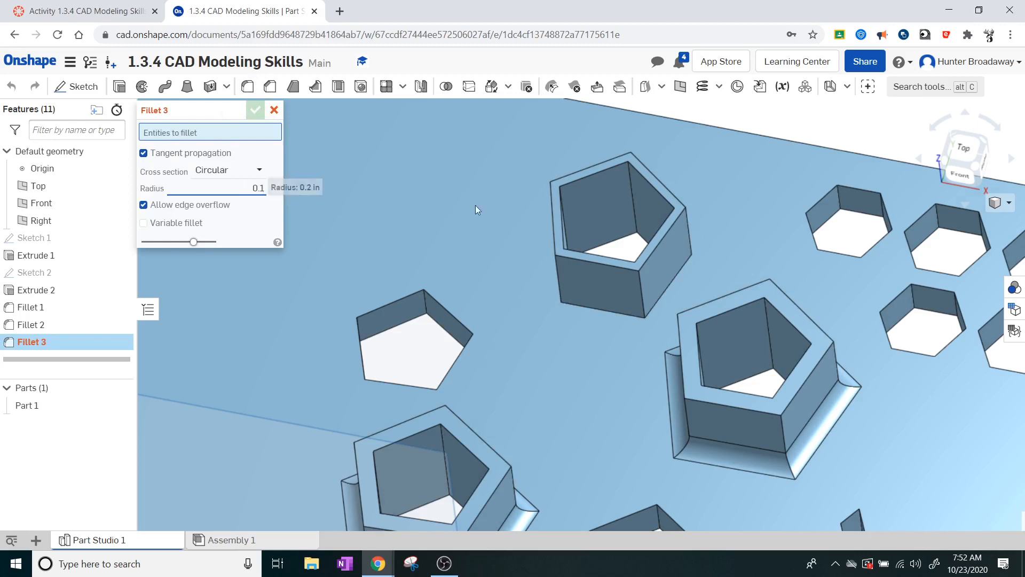
left_click(611, 309)
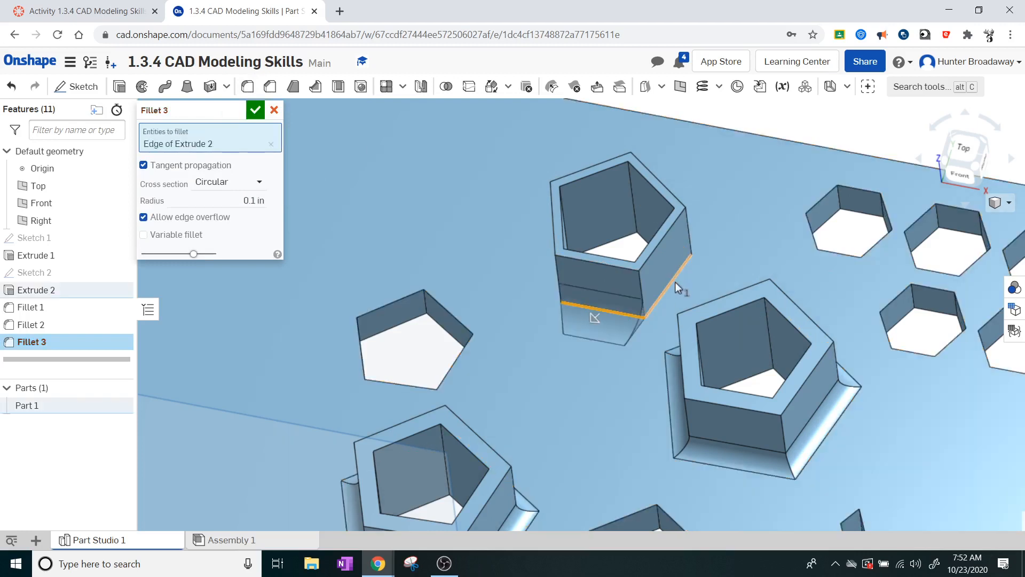
left_click(675, 283)
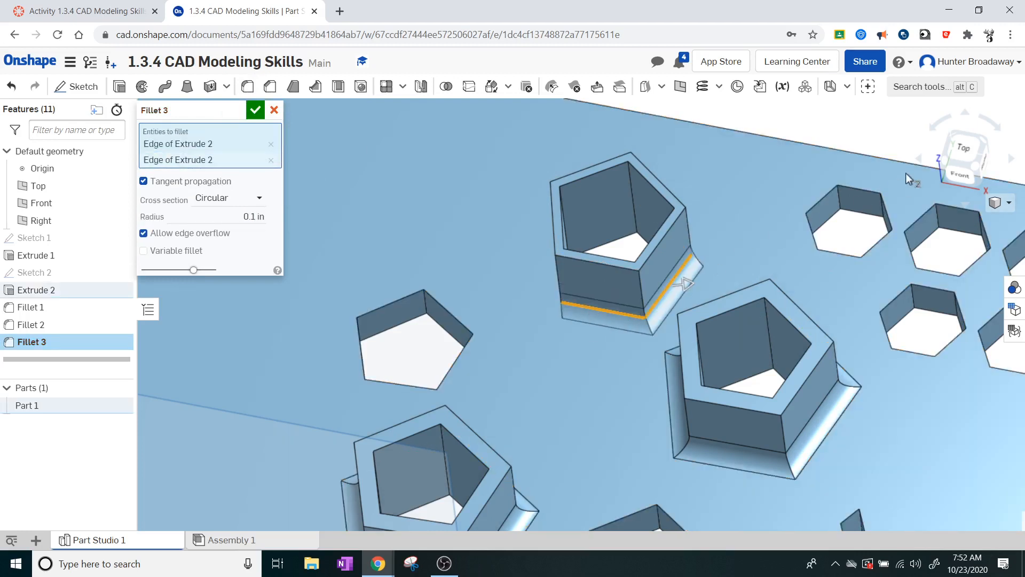
- Add the remaining three outer base edges of the upper pentagonal ring to the fillet and apply it
right_click_drag(761, 250, 720, 239)
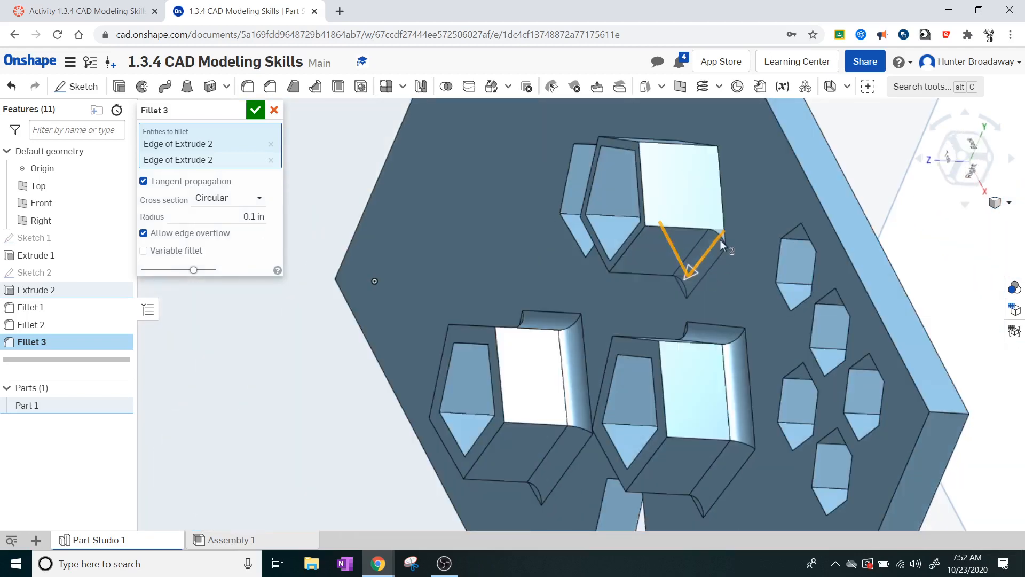
left_click(722, 186)
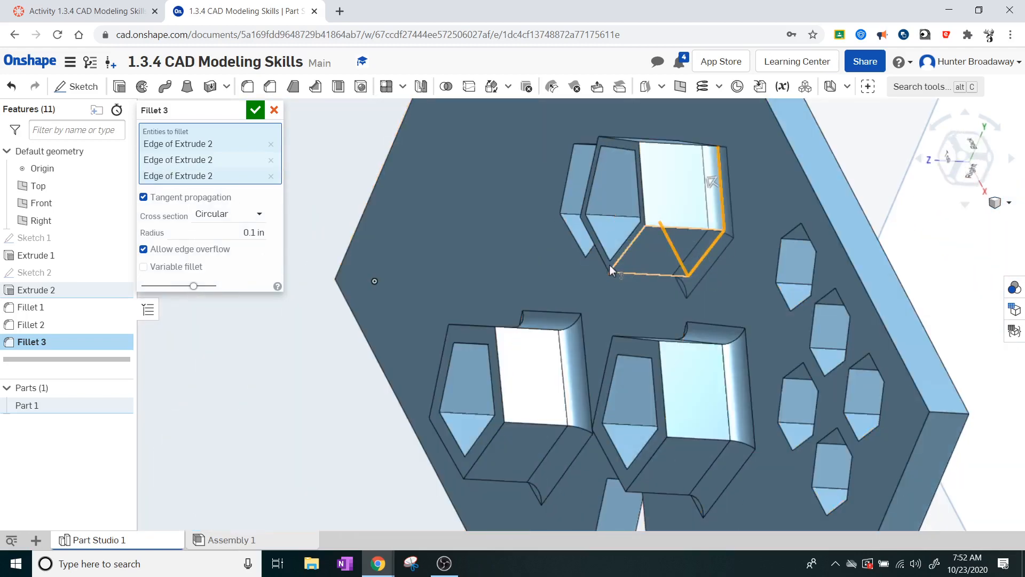
right_click_drag(655, 277, 681, 277)
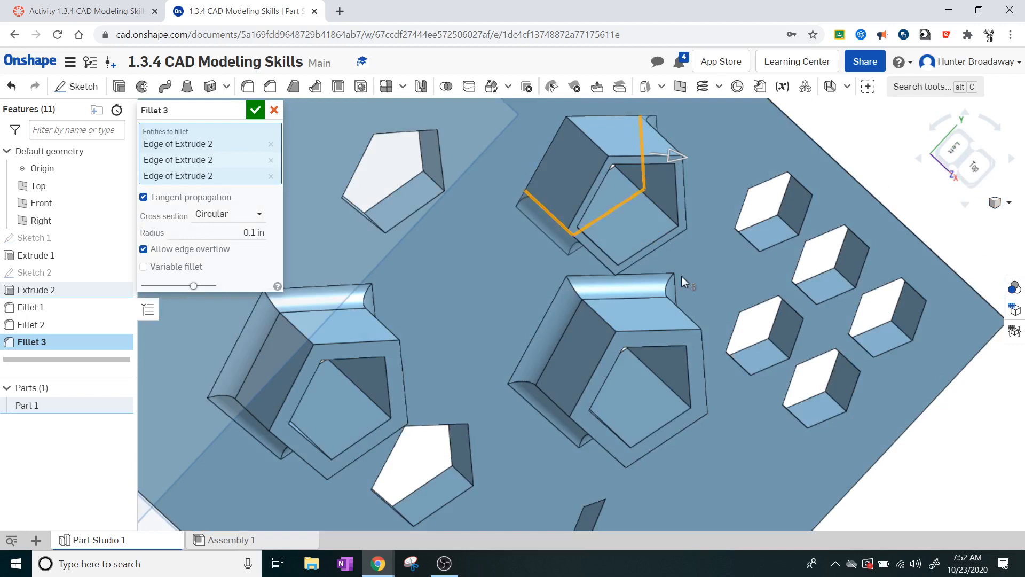
left_click(606, 117)
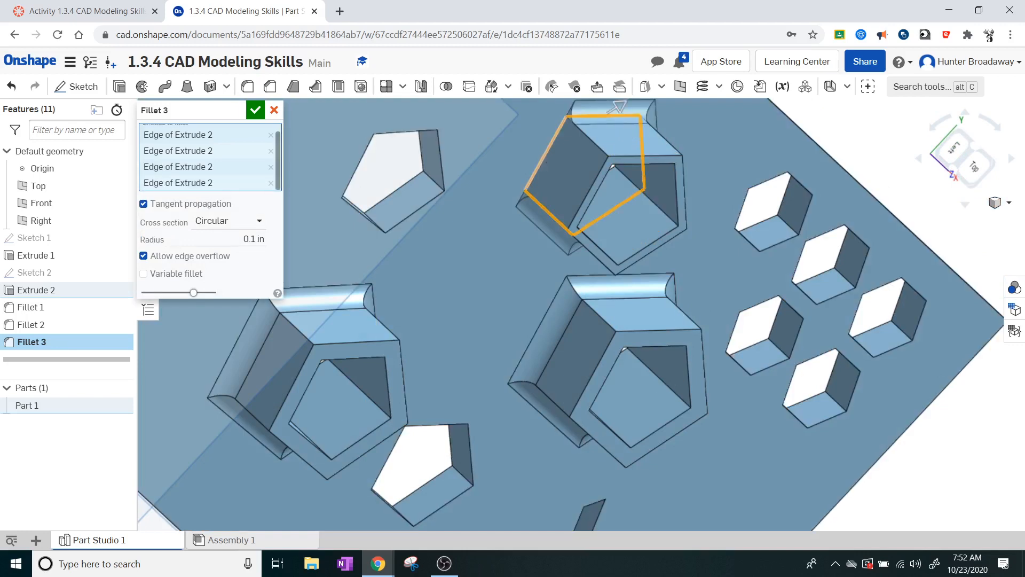
left_click(546, 151)
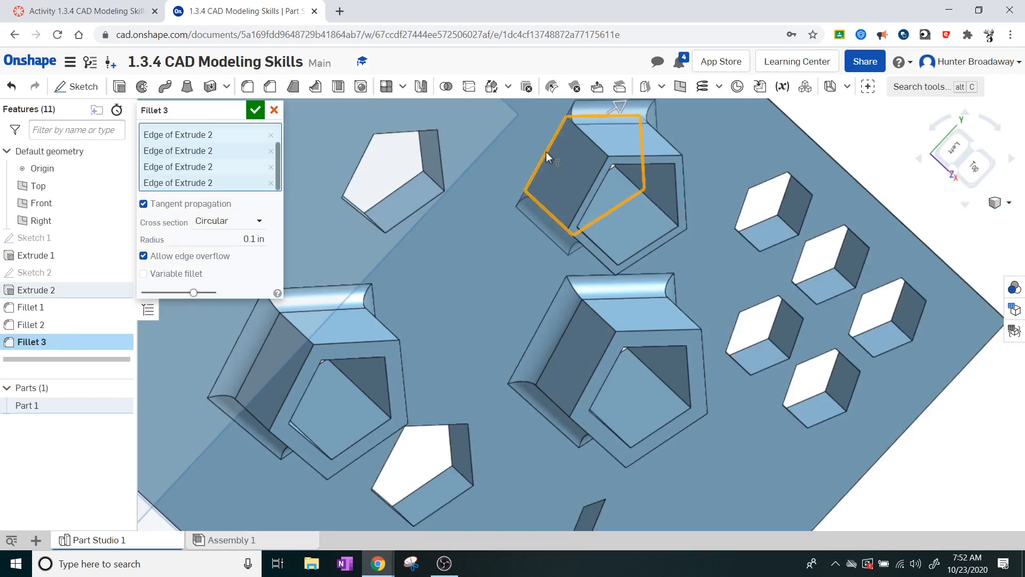
left_click(255, 110)
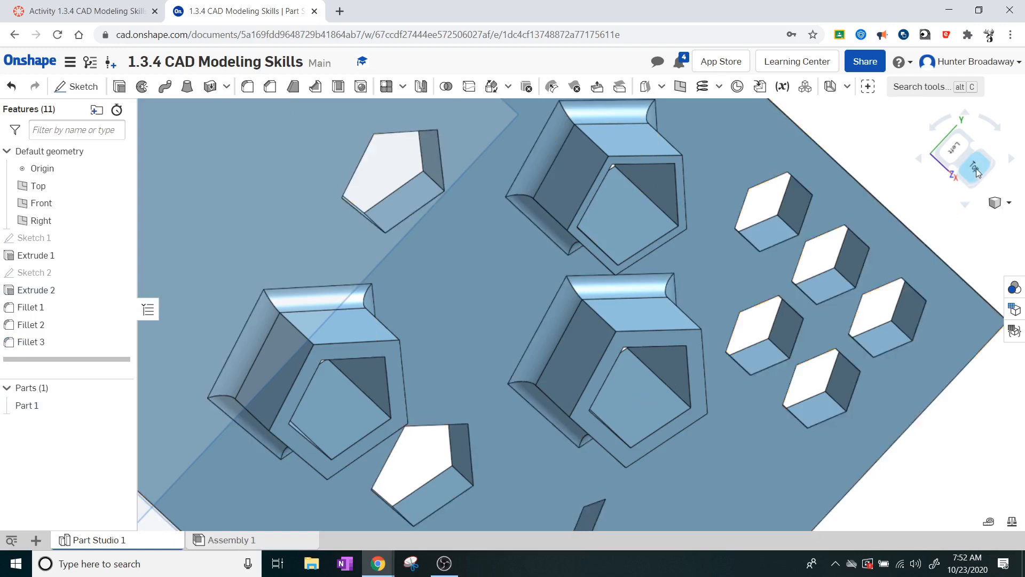
- Inspect the filleted pentagonal rings and the whole plate from the top and in isometric view
left_click(976, 169)
scroll(778, 179, "up", 2)
scroll(779, 179, "down", 1)
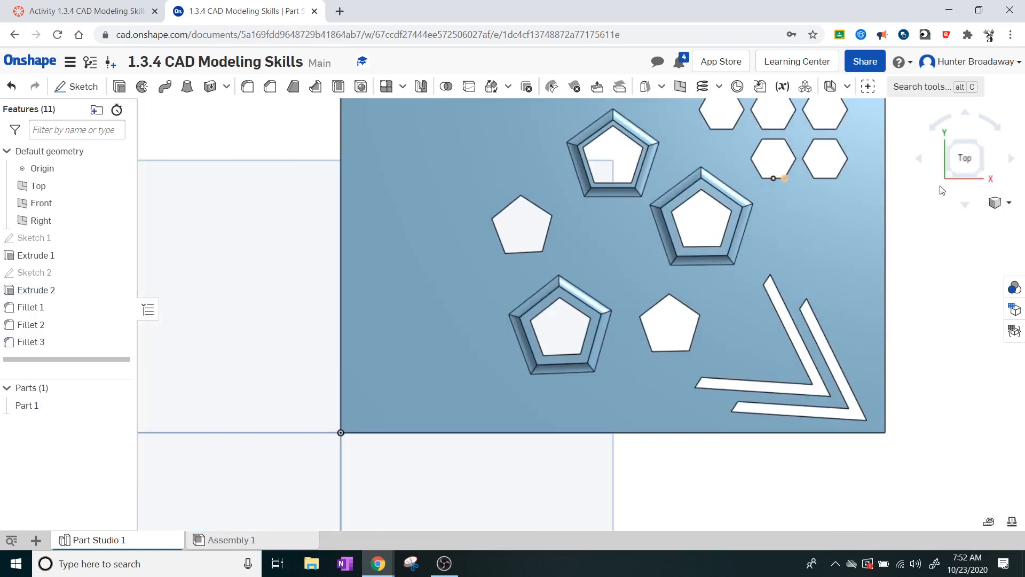
left_click(982, 179)
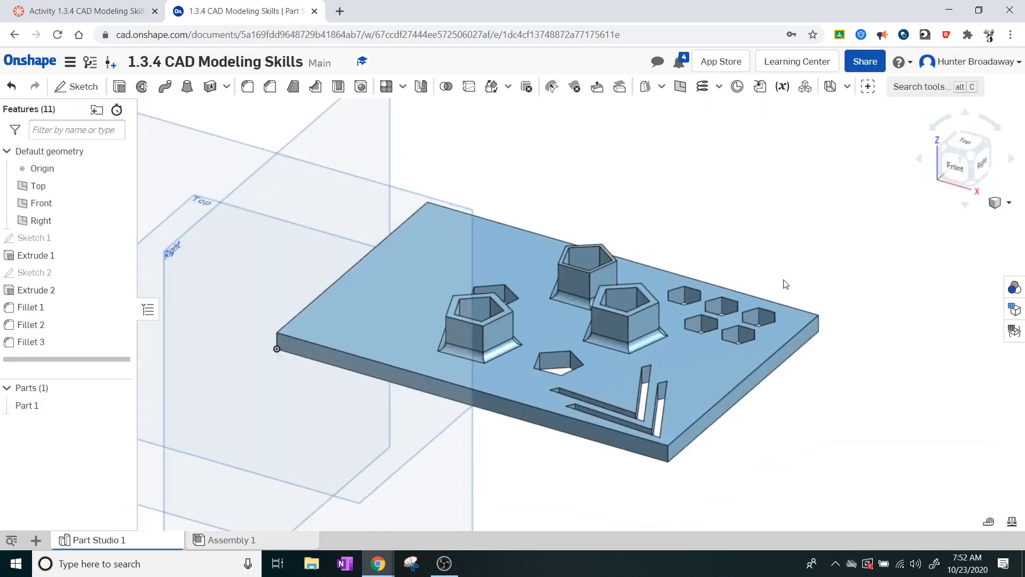
scroll(534, 348, "up", 2)
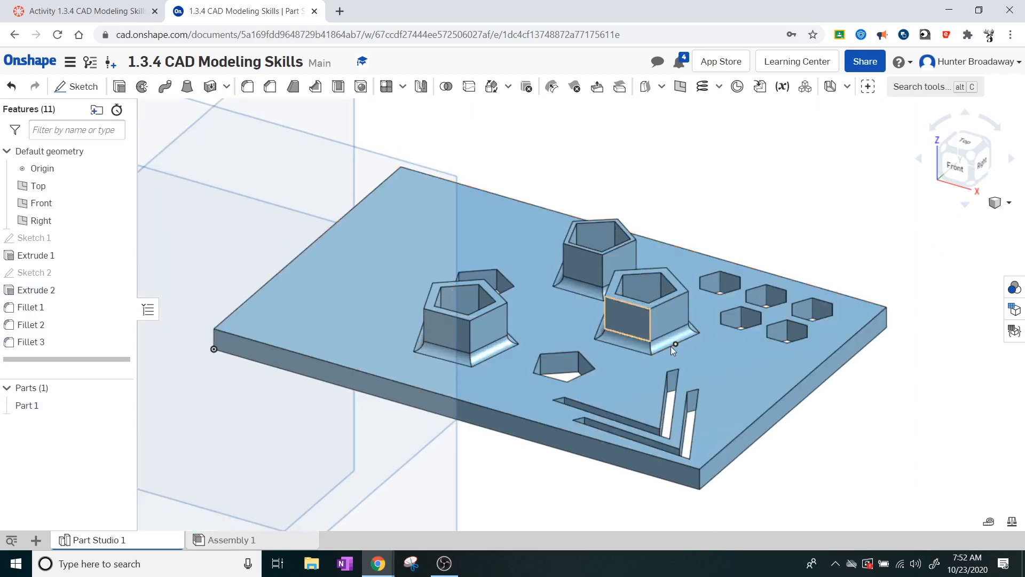
scroll(665, 359, "up", 3)
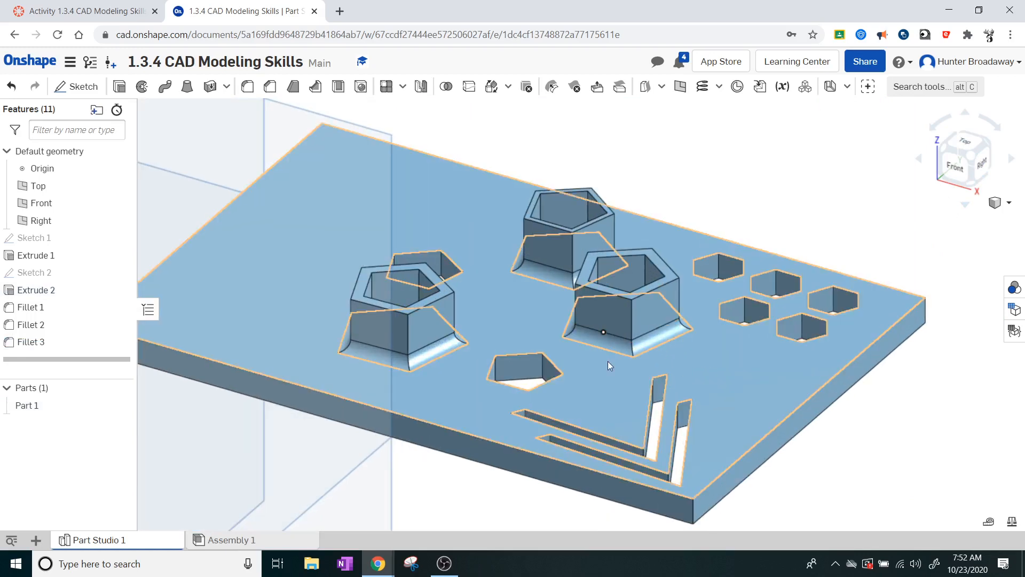